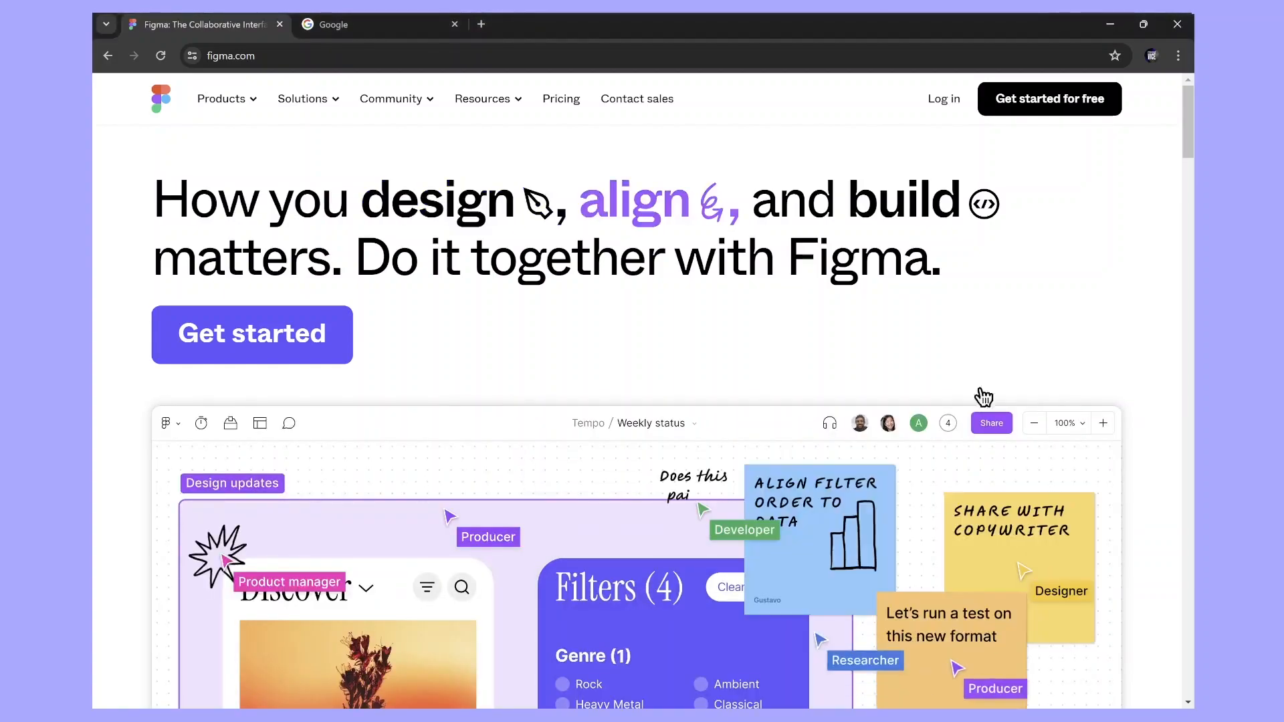
Switch to the Figma desktop app and look through the team list, drafts, all projects, the Team project and recent files
{"action": "left_click", "coordinate": [1111, 24]}
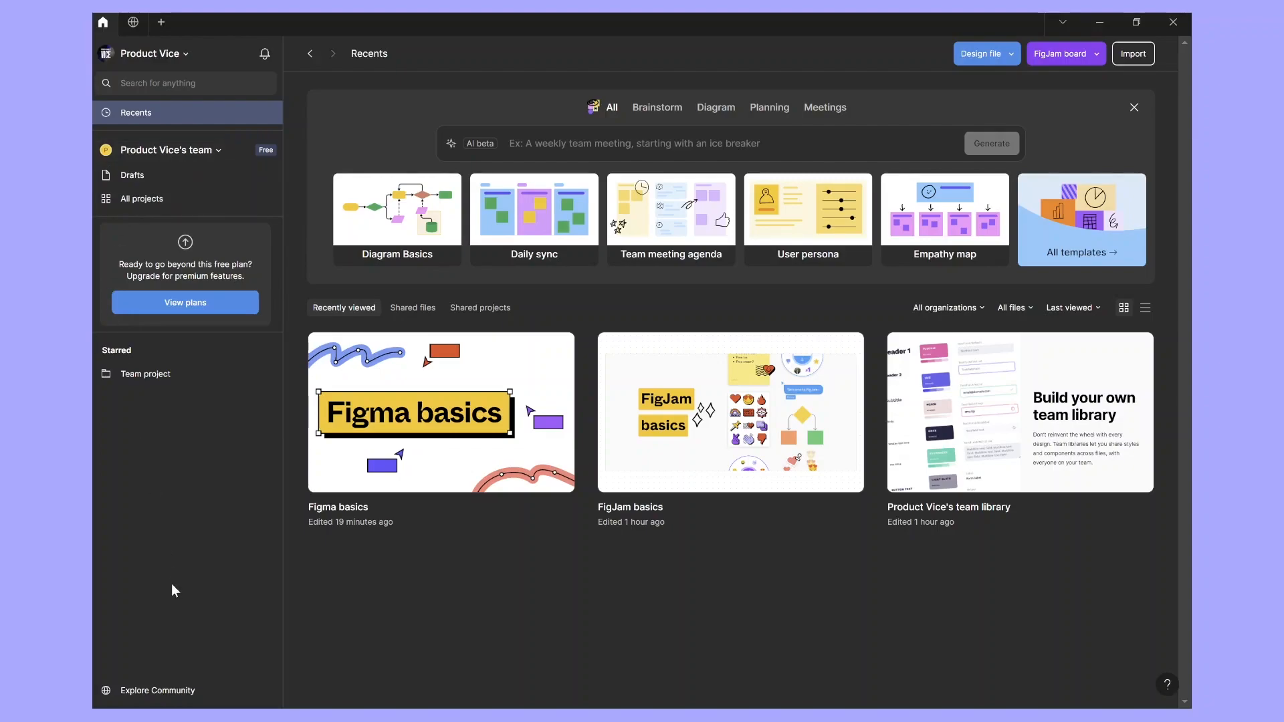
{"action": "left_click", "coordinate": [204, 151]}
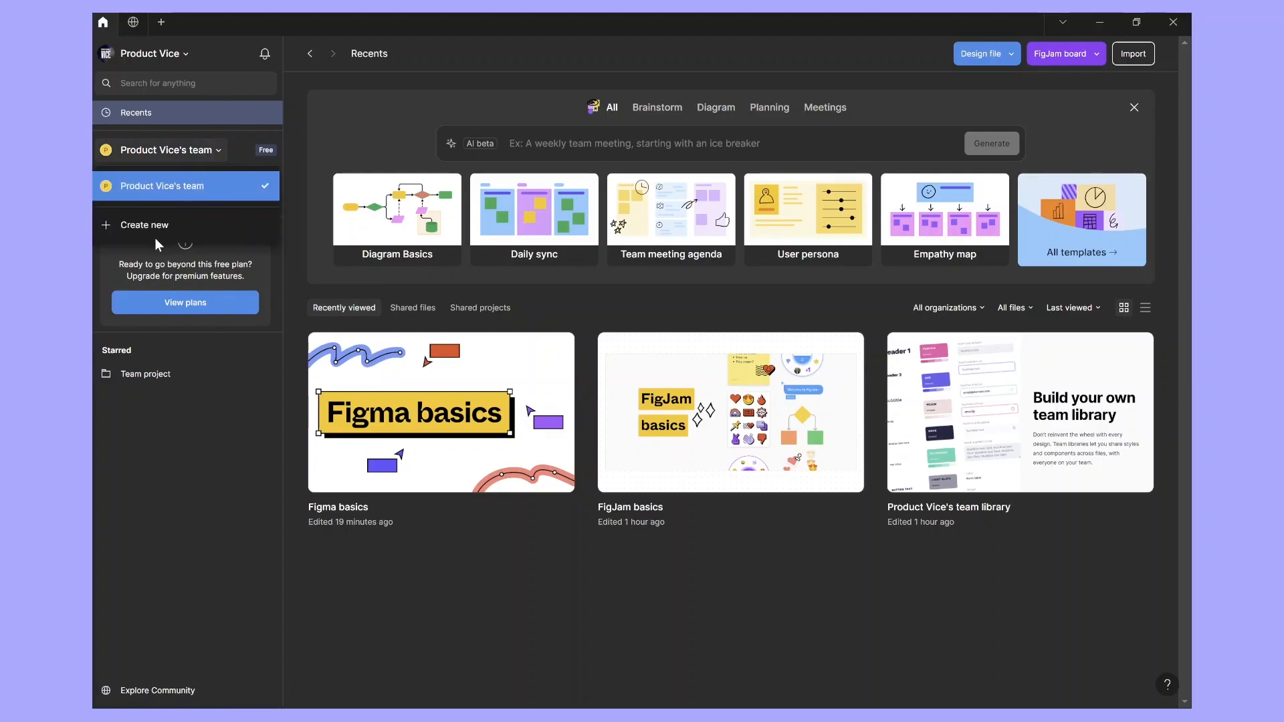
{"action": "left_click", "coordinate": [164, 435]}
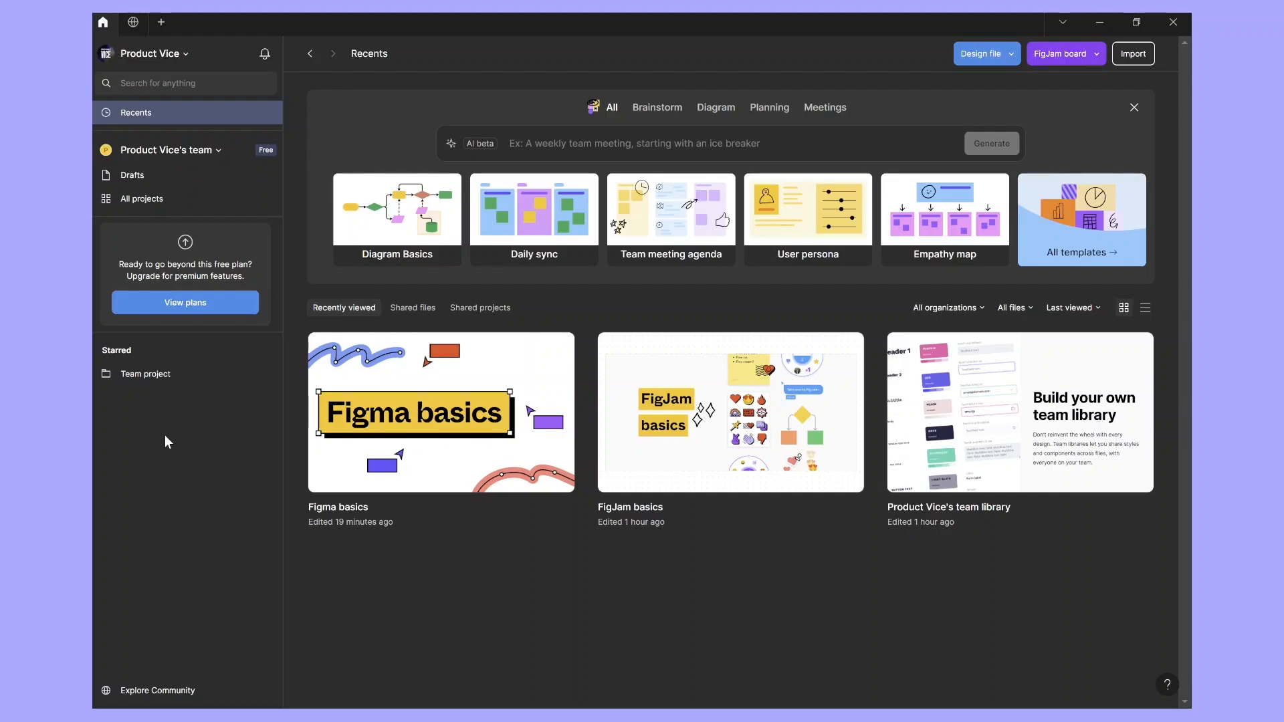
{"action": "left_click", "coordinate": [147, 174]}
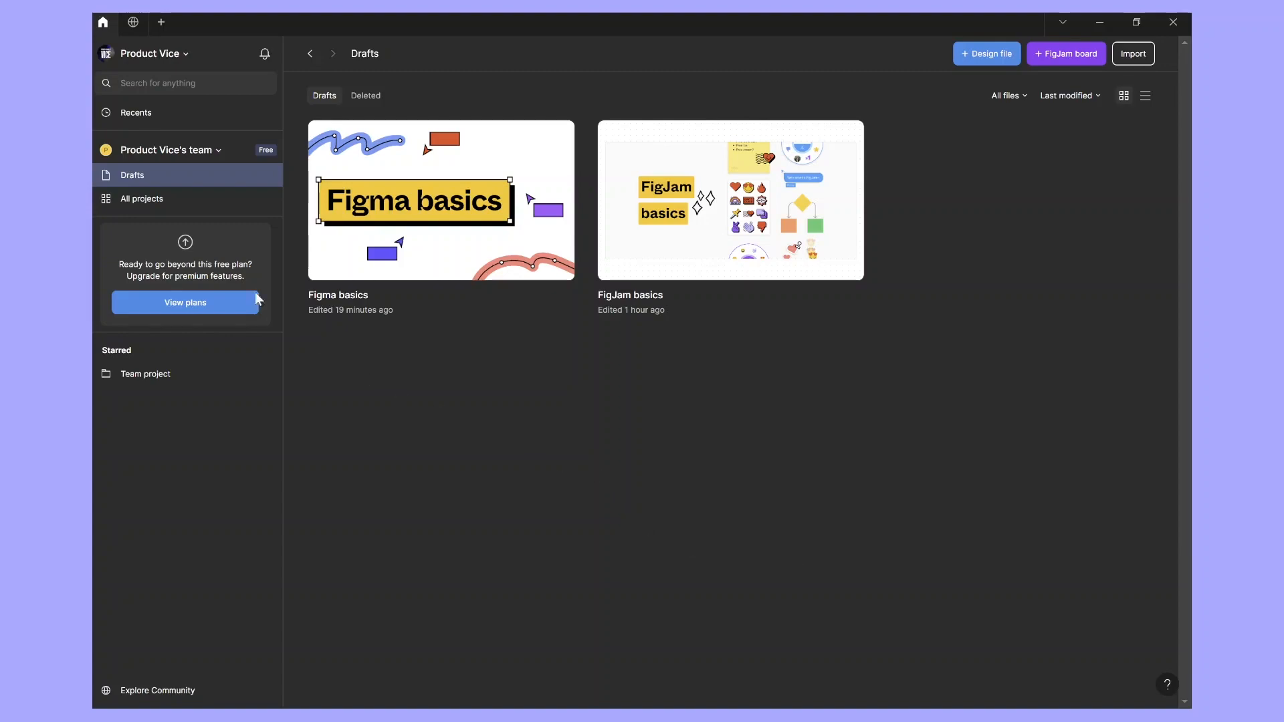
{"action": "left_click", "coordinate": [174, 199]}
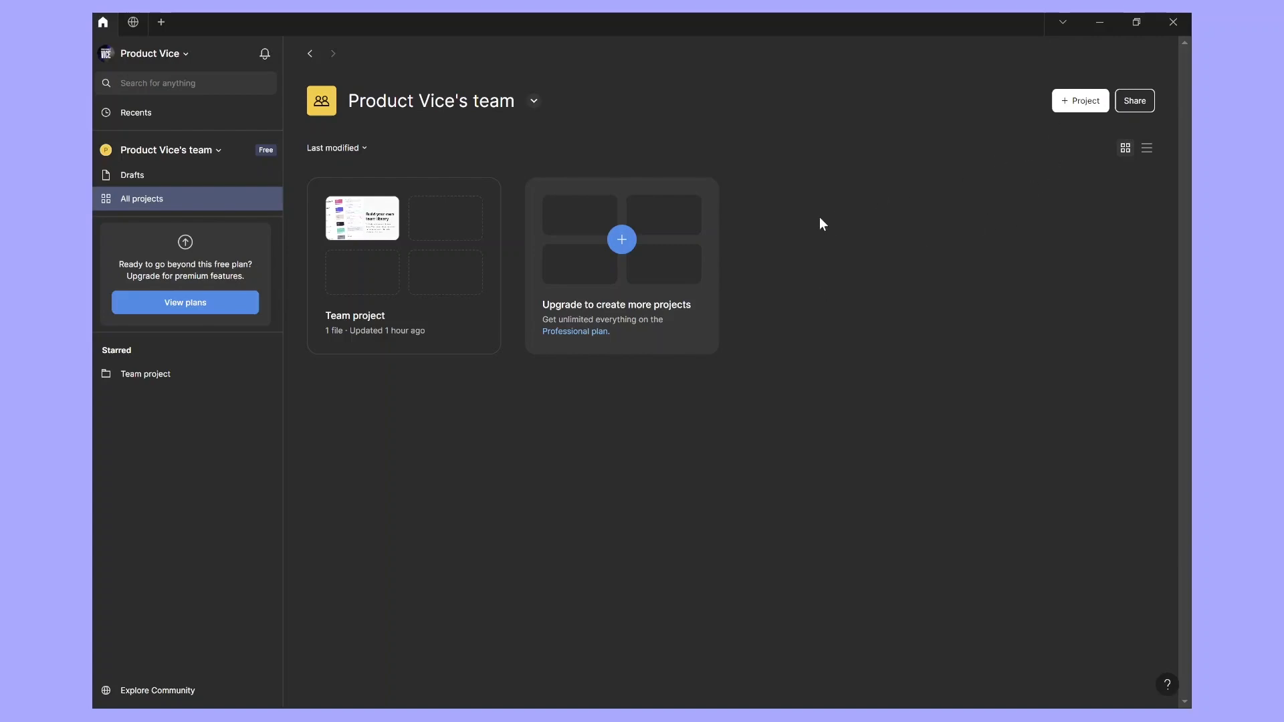
{"action": "left_click", "coordinate": [431, 312]}
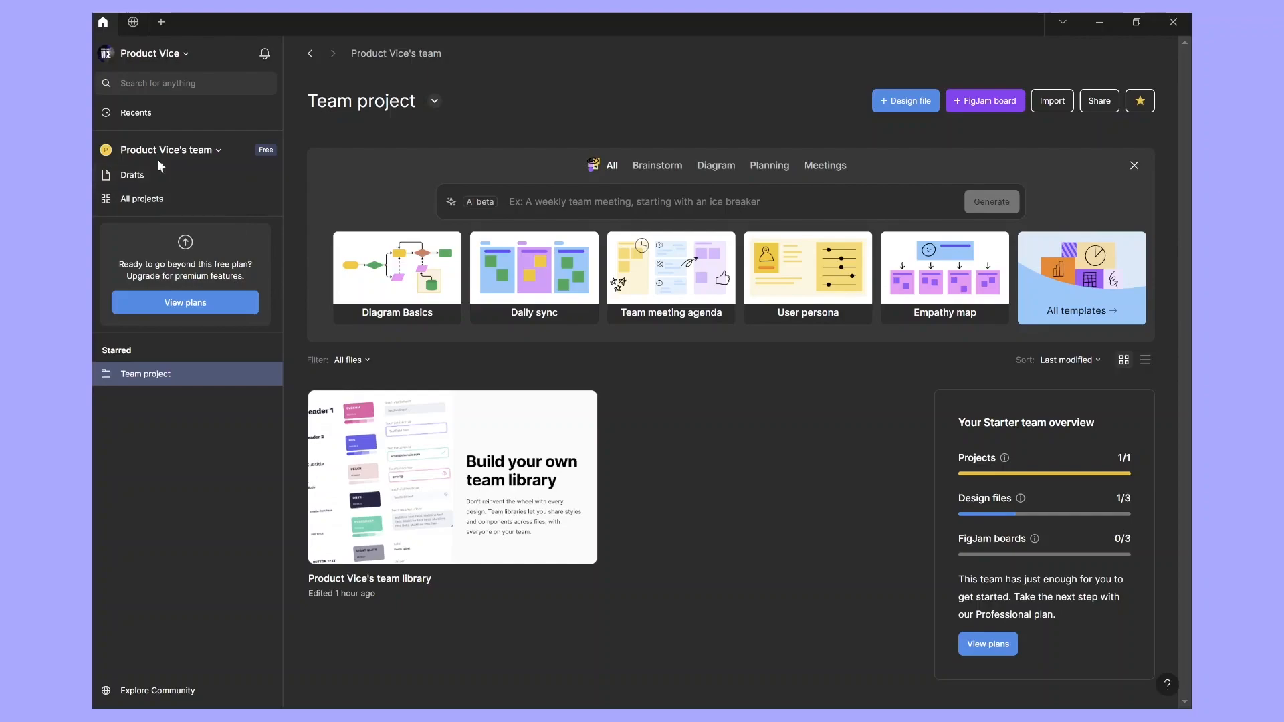
{"action": "left_click", "coordinate": [129, 112]}
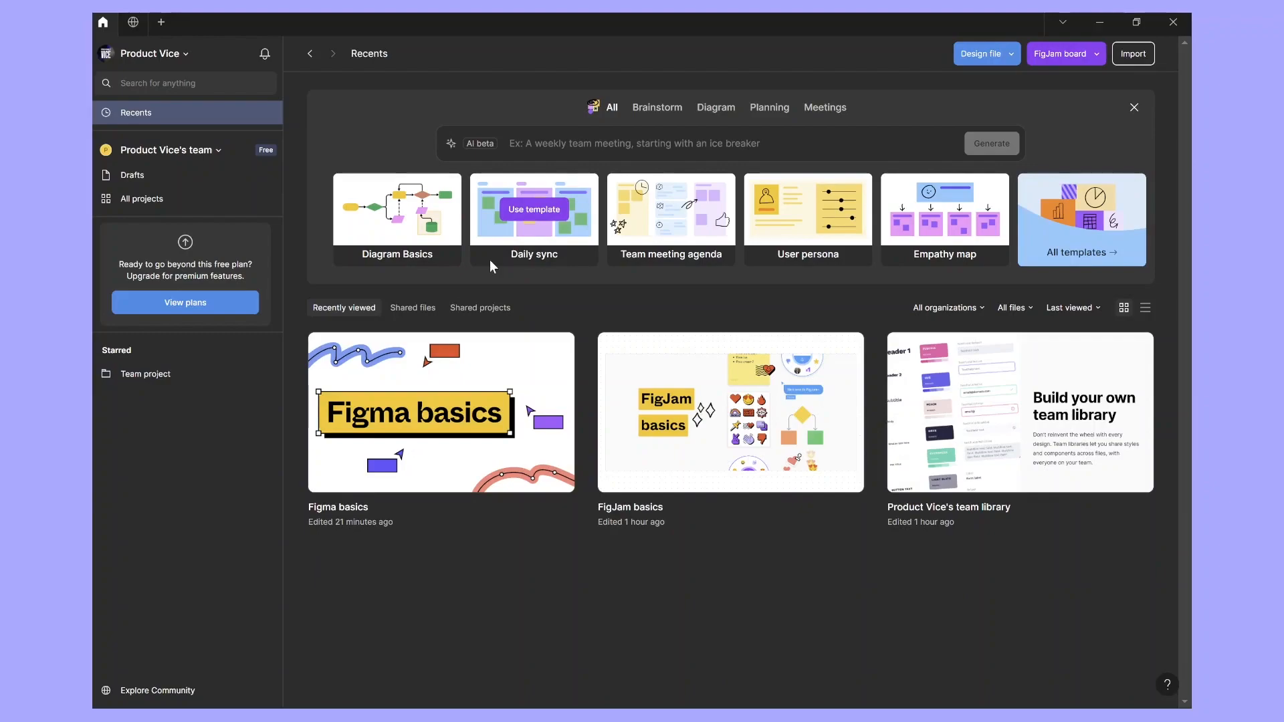
Create a new design file in the team's Team project and rename it as File Name
{"action": "left_click", "coordinate": [1012, 55]}
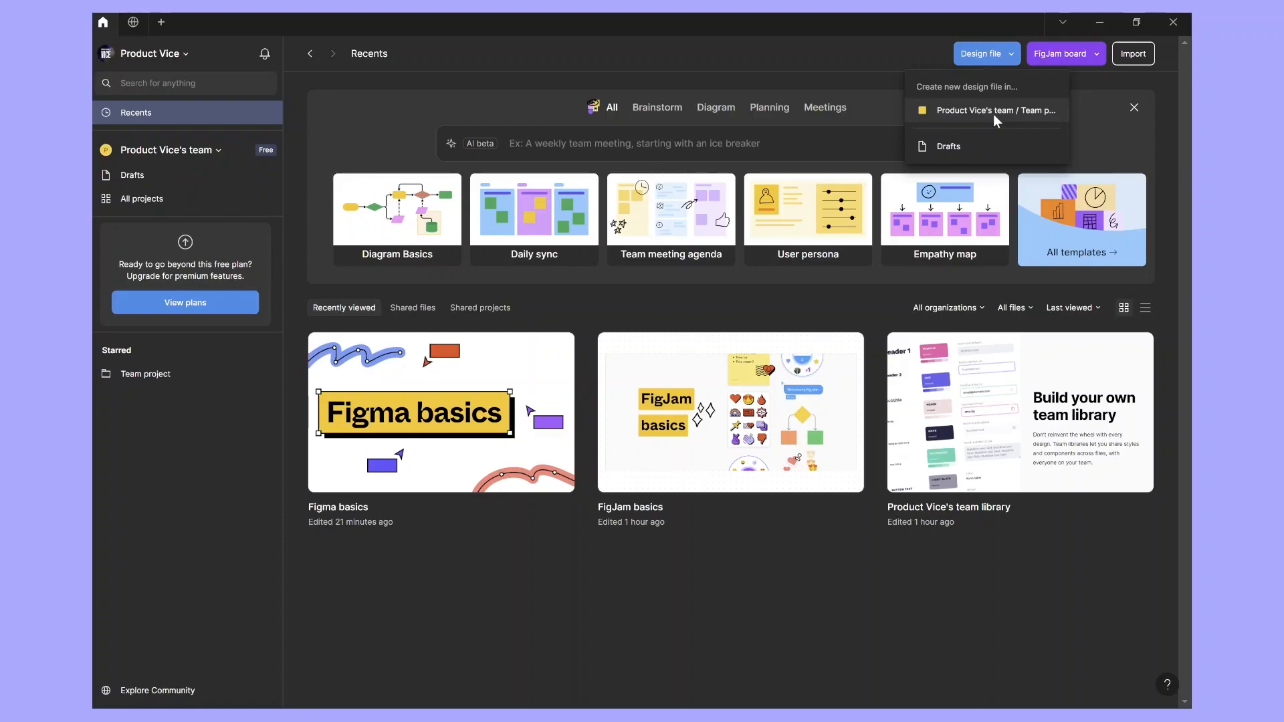
{"action": "left_click", "coordinate": [969, 112]}
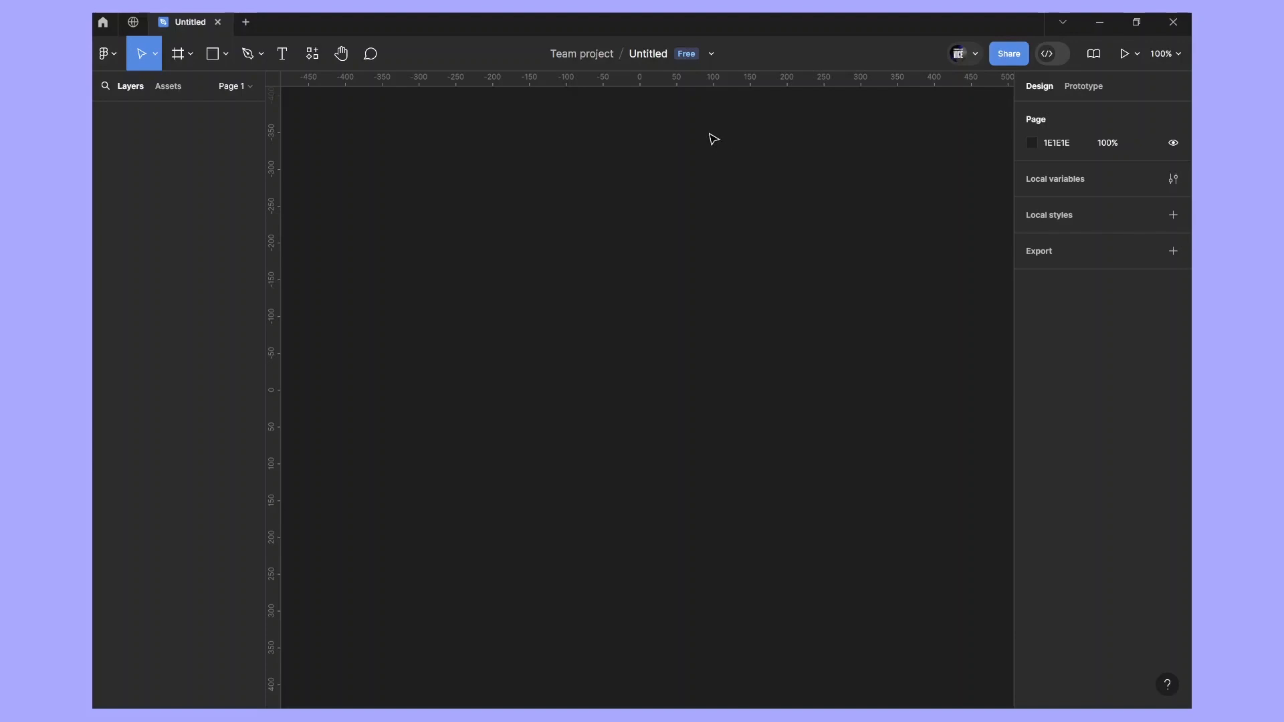
{"action": "left_click", "coordinate": [648, 54]}
{"action": "key", "text": "BackSpace"}
{"action": "type", "text": "File Name"}
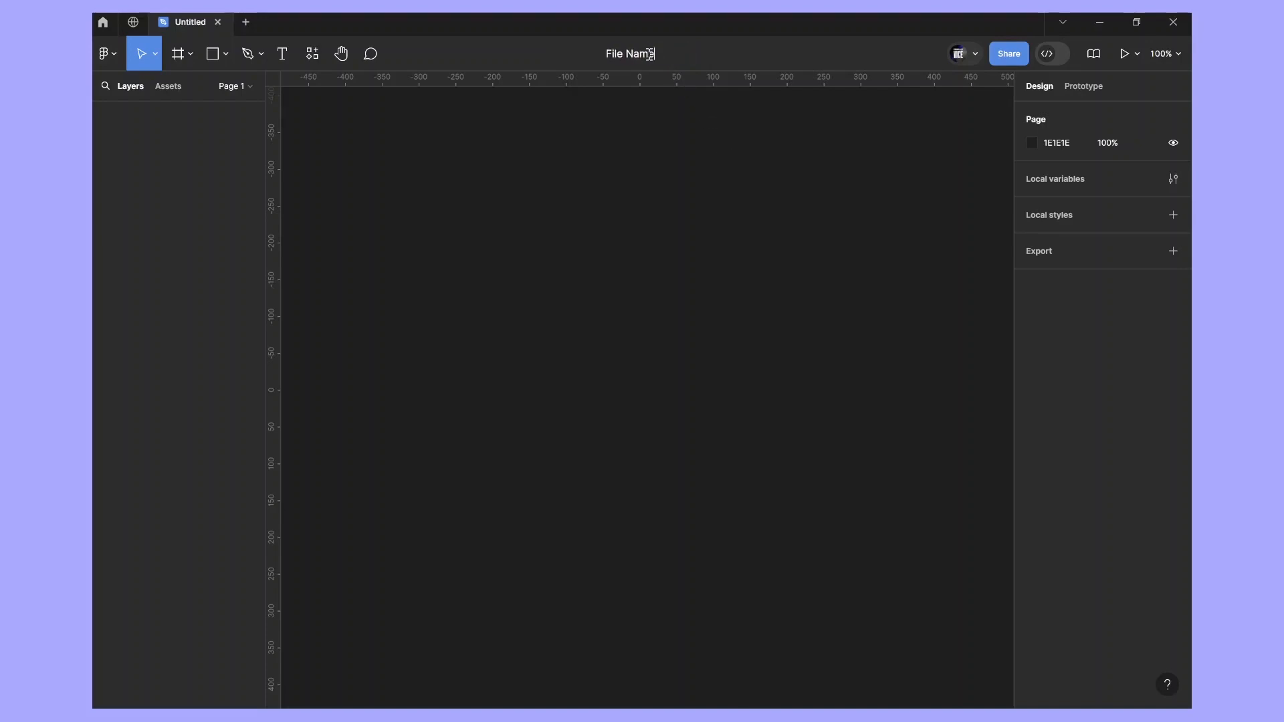
{"action": "key", "text": "Return"}
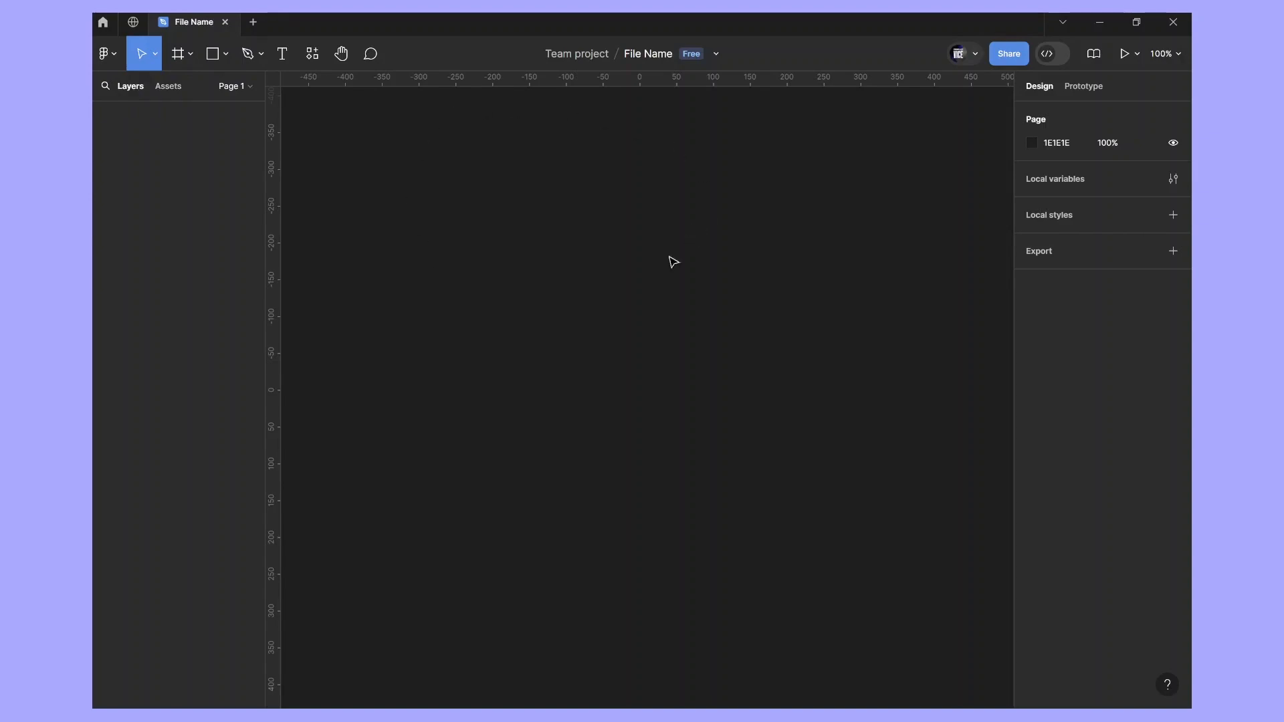
Draw a custom frame about 324 × 336 on the empty canvas and delete it
{"action": "left_click", "coordinate": [180, 59]}
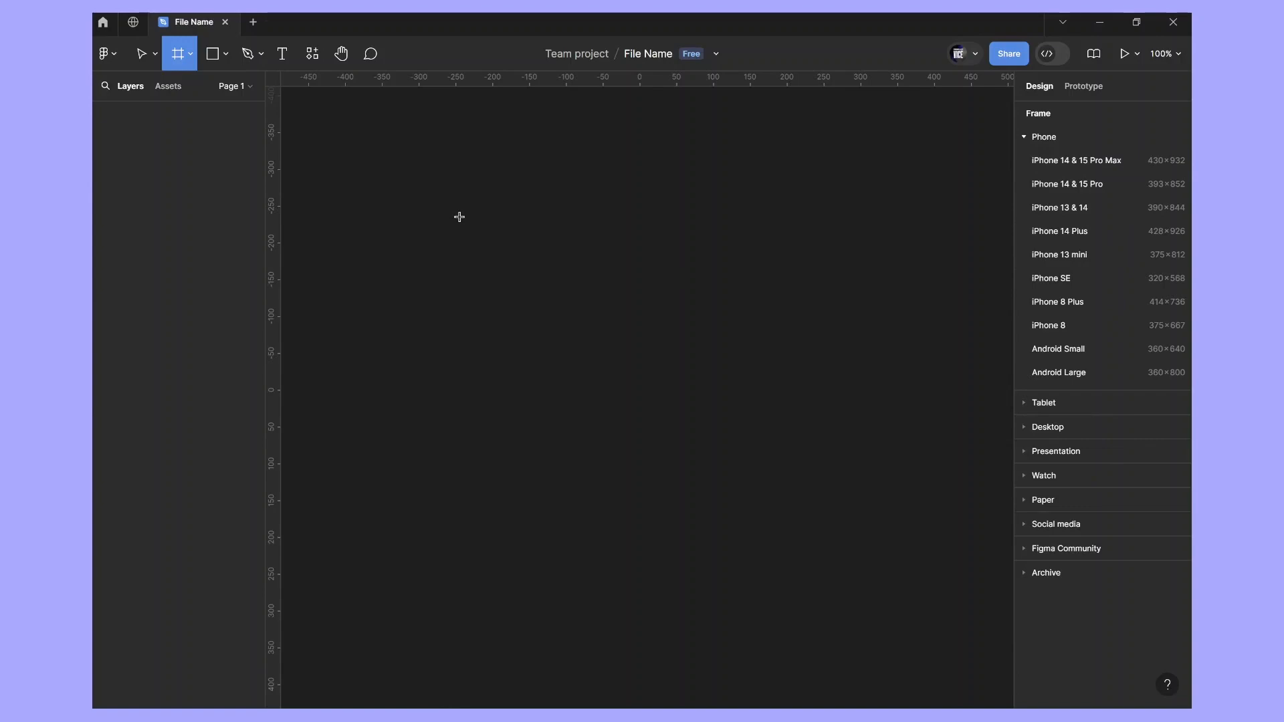
{"action": "left_click_drag", "start_coordinate": [460, 217], "coordinate": [698, 464]}
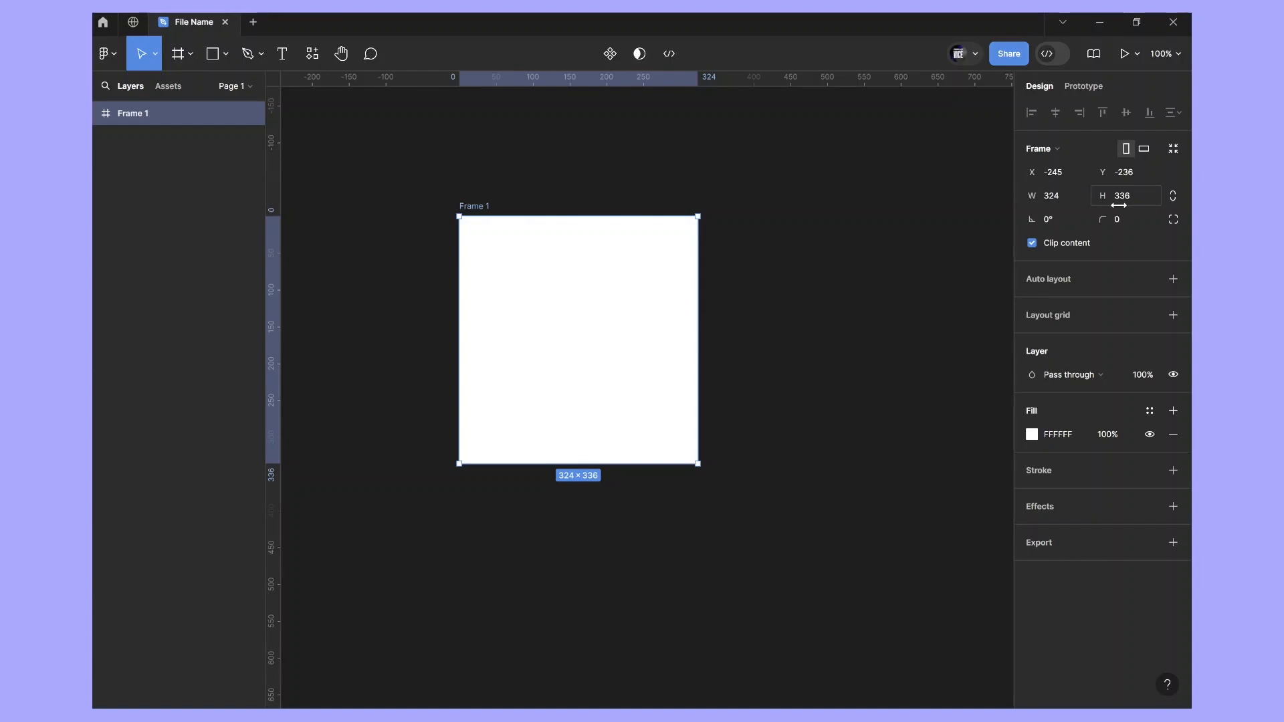
{"action": "left_click", "coordinate": [912, 336]}
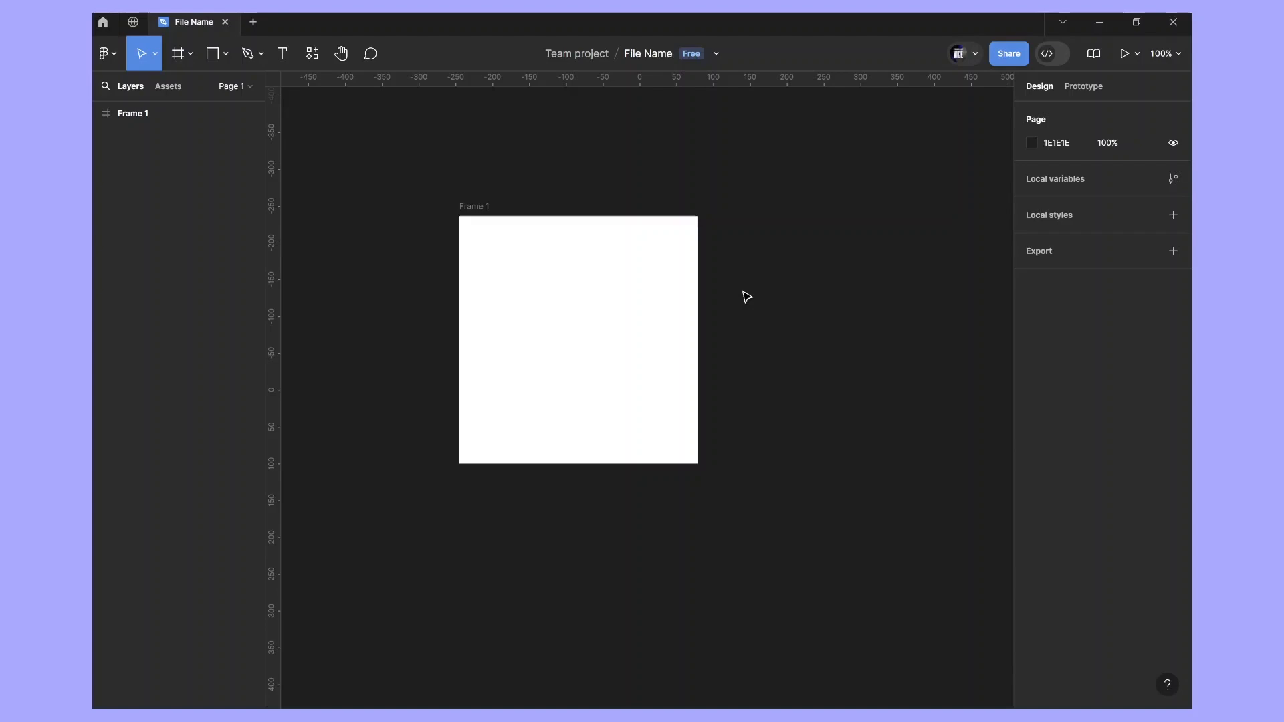
{"action": "left_click", "coordinate": [626, 335]}
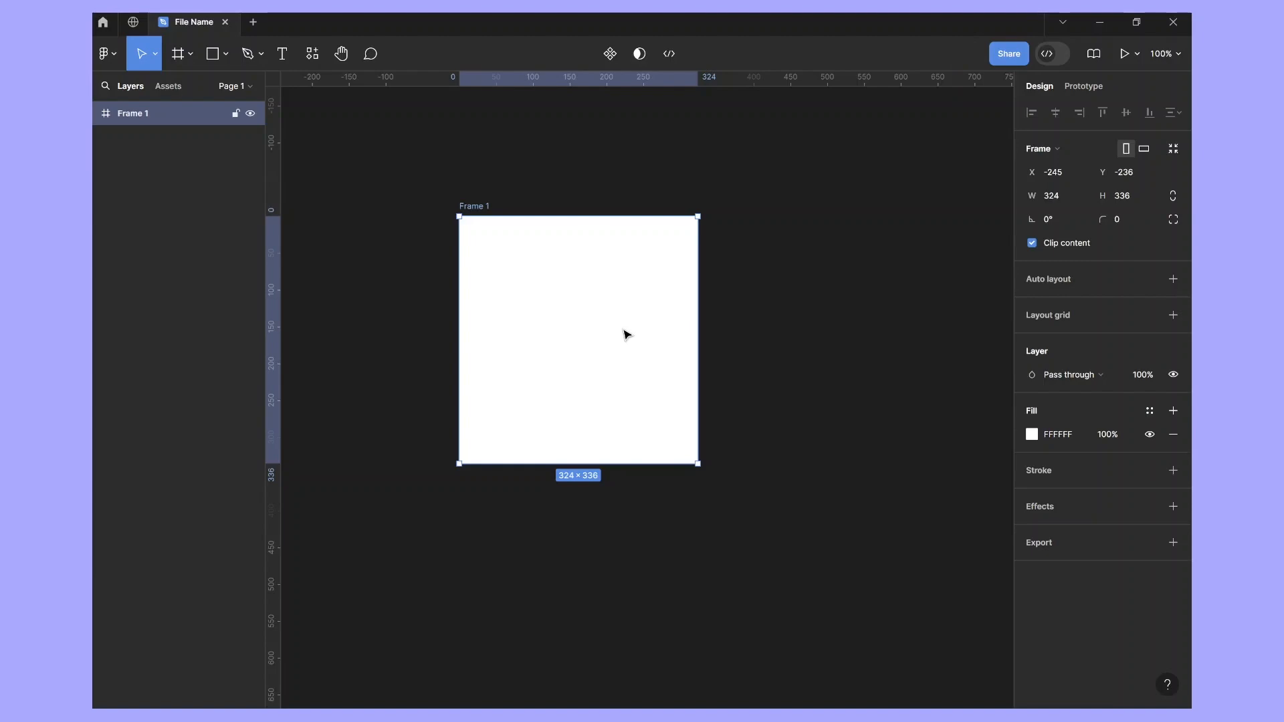
{"action": "key", "text": "Delete"}
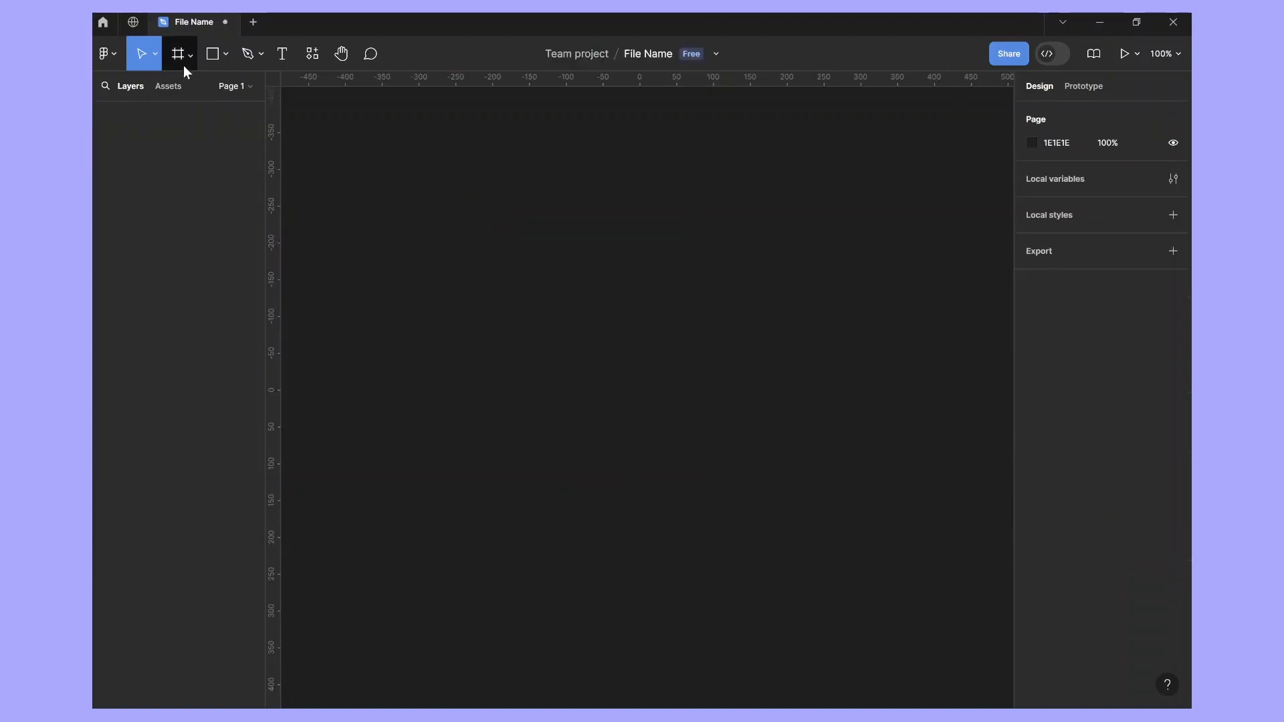
Look through the preset frame sizes and add an iPhone 14 & 15 Pro frame to the canvas
{"action": "left_click", "coordinate": [178, 55]}
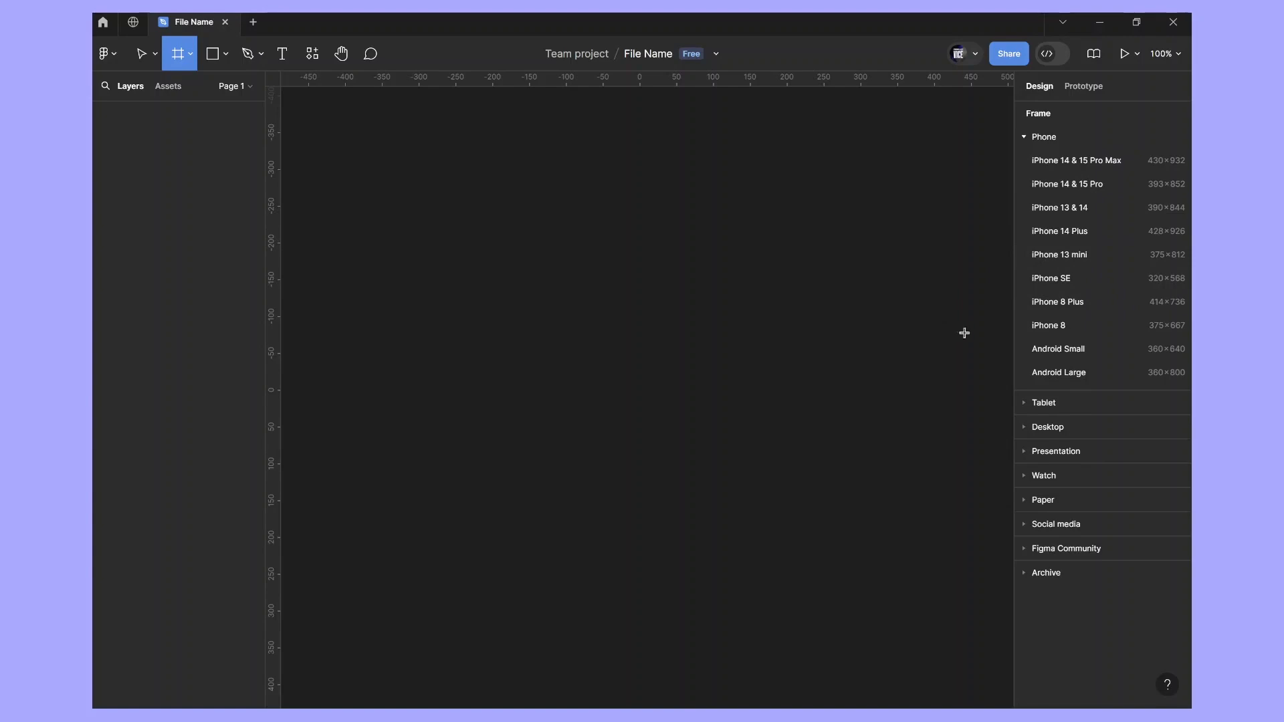
{"action": "left_click", "coordinate": [1027, 138]}
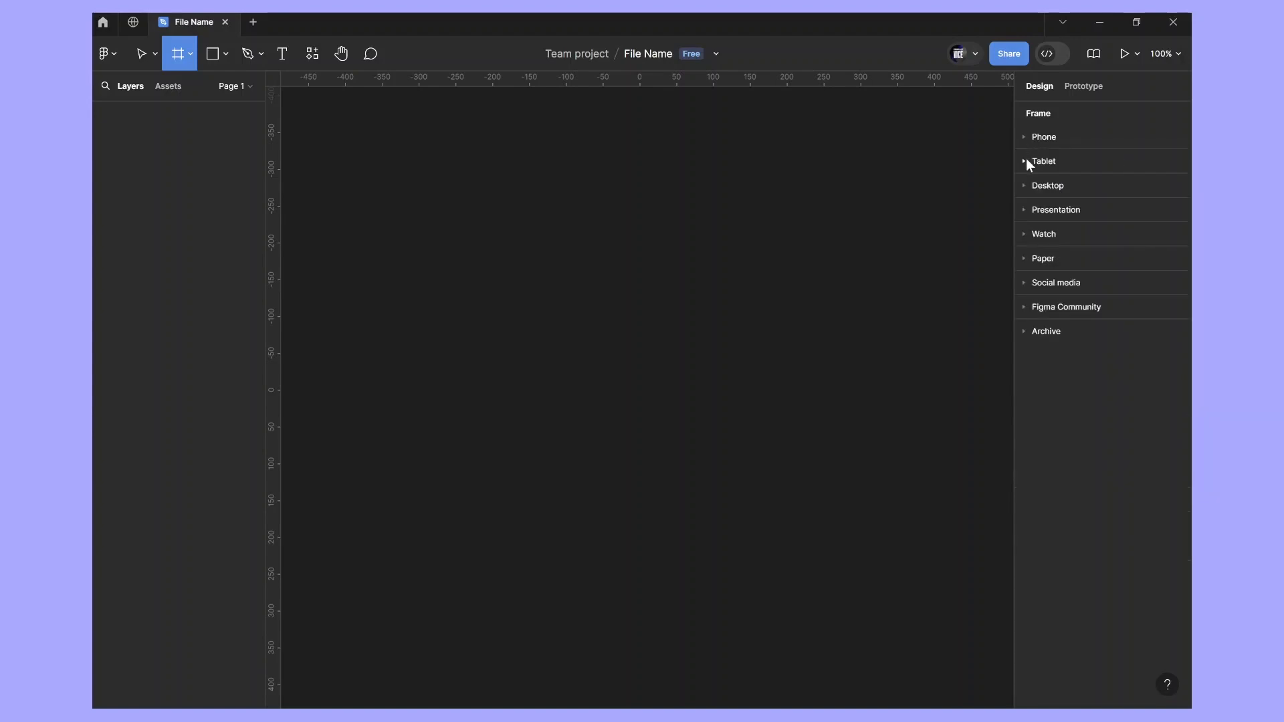
{"action": "left_click", "coordinate": [1027, 160]}
{"action": "left_click", "coordinate": [1033, 284]}
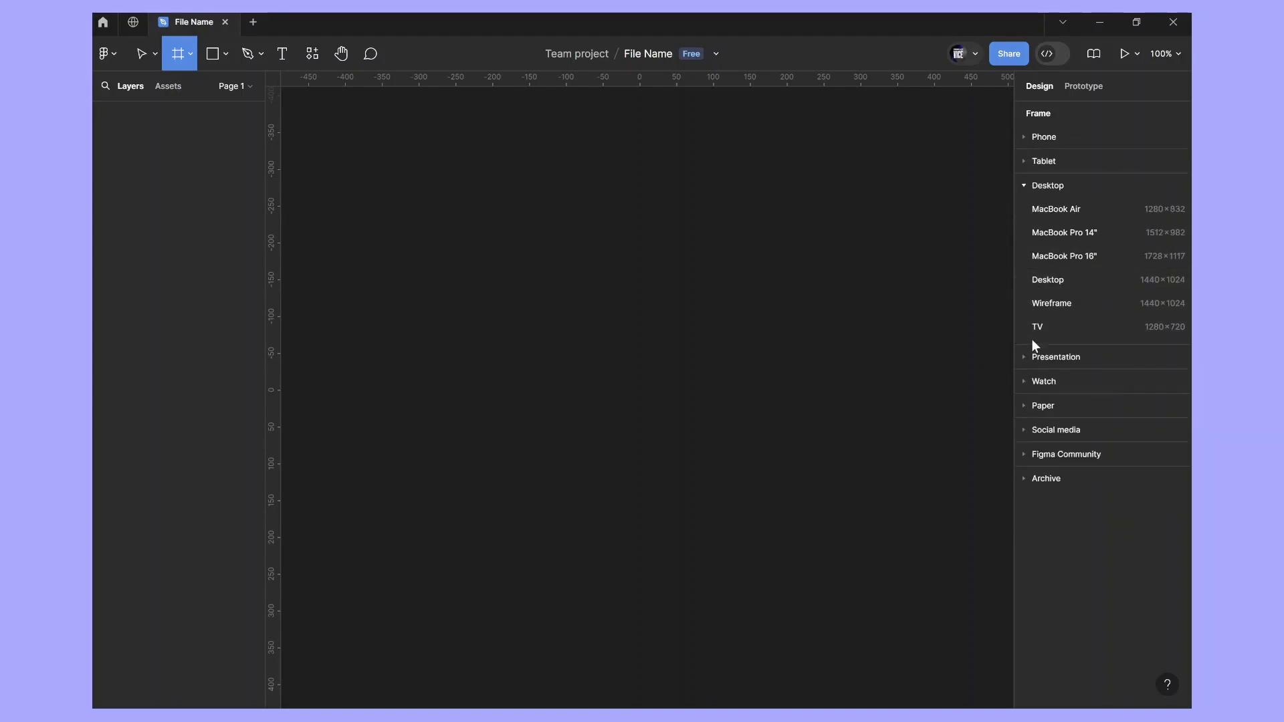
{"action": "left_click", "coordinate": [1041, 354]}
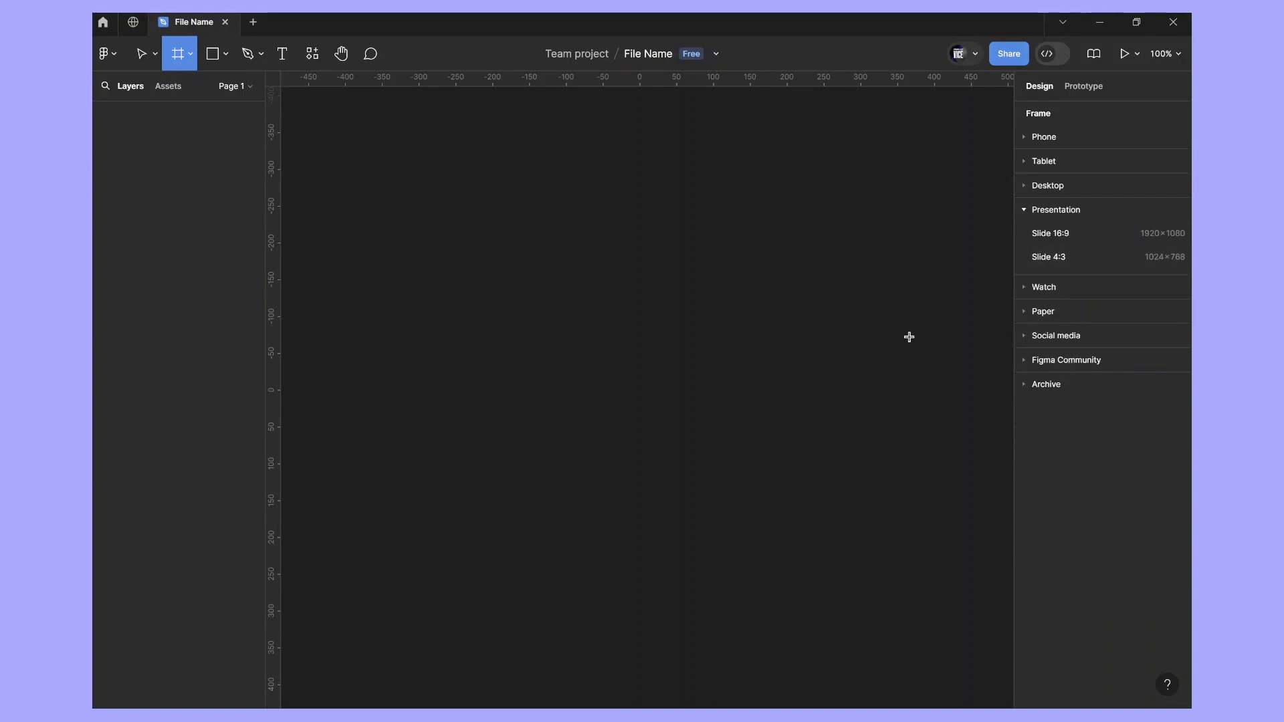
{"action": "left_click", "coordinate": [1043, 310]}
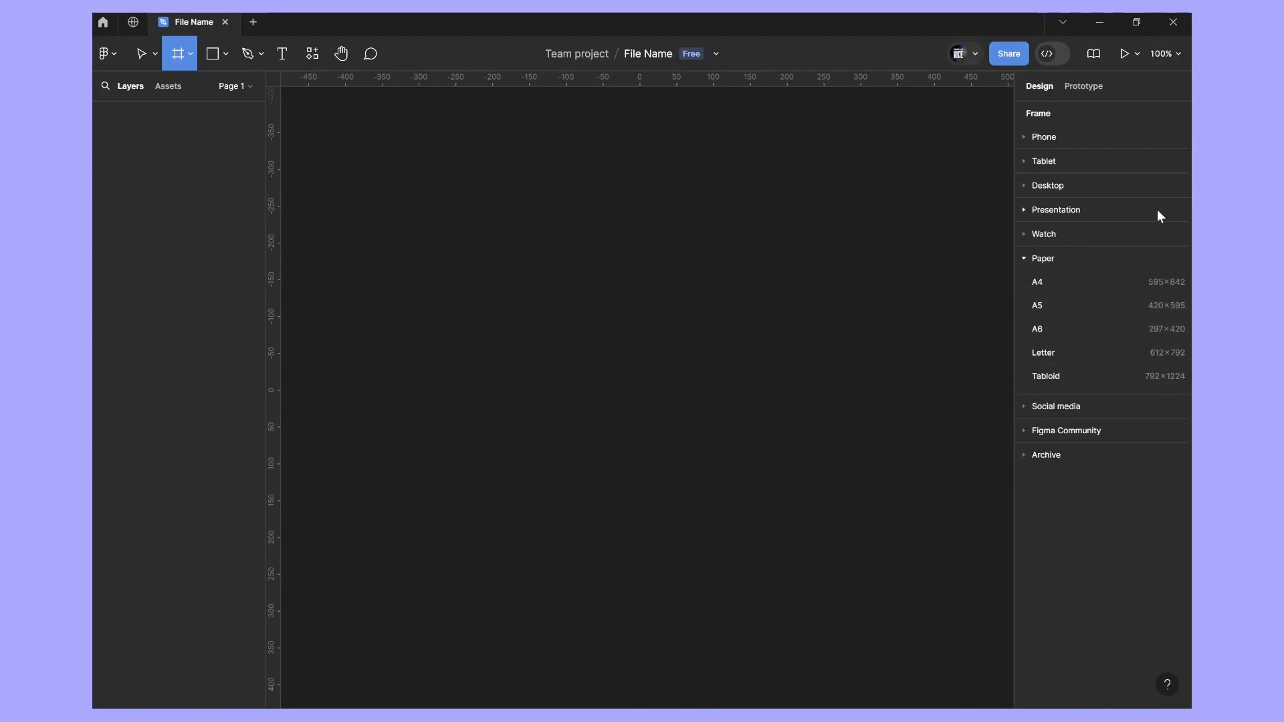
{"action": "left_click", "coordinate": [1131, 234]}
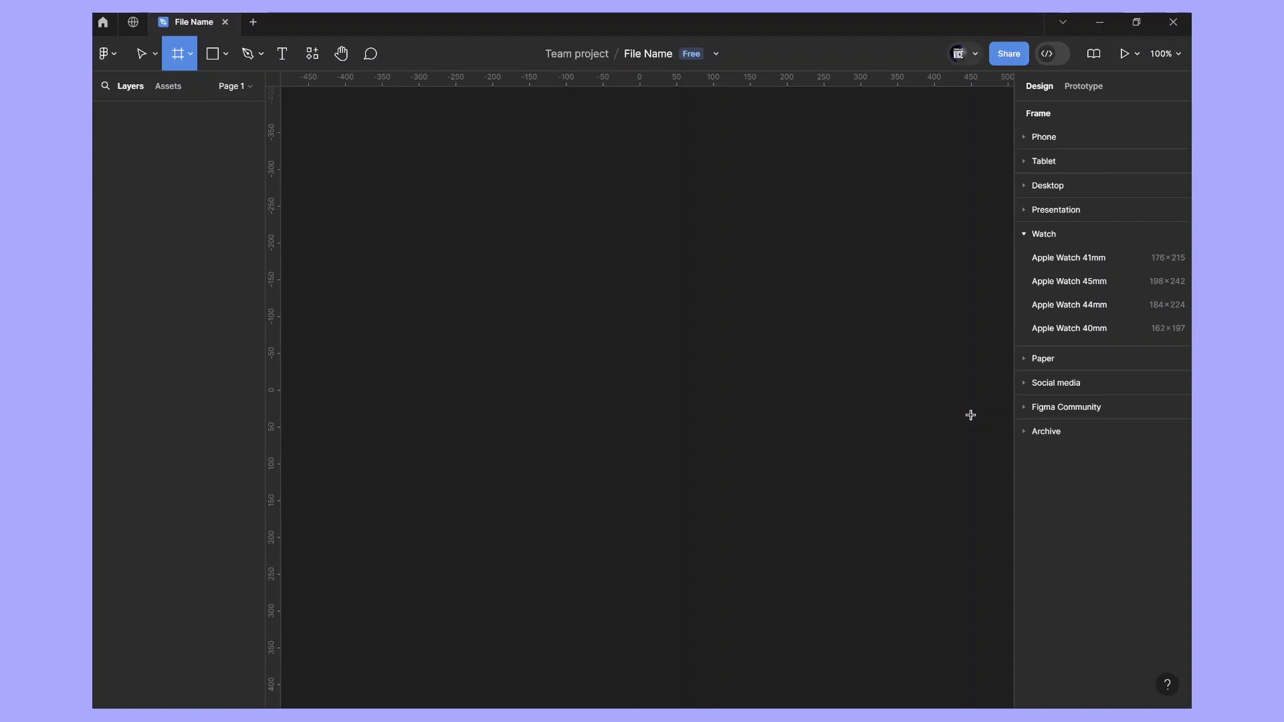
{"action": "left_click", "coordinate": [1075, 137]}
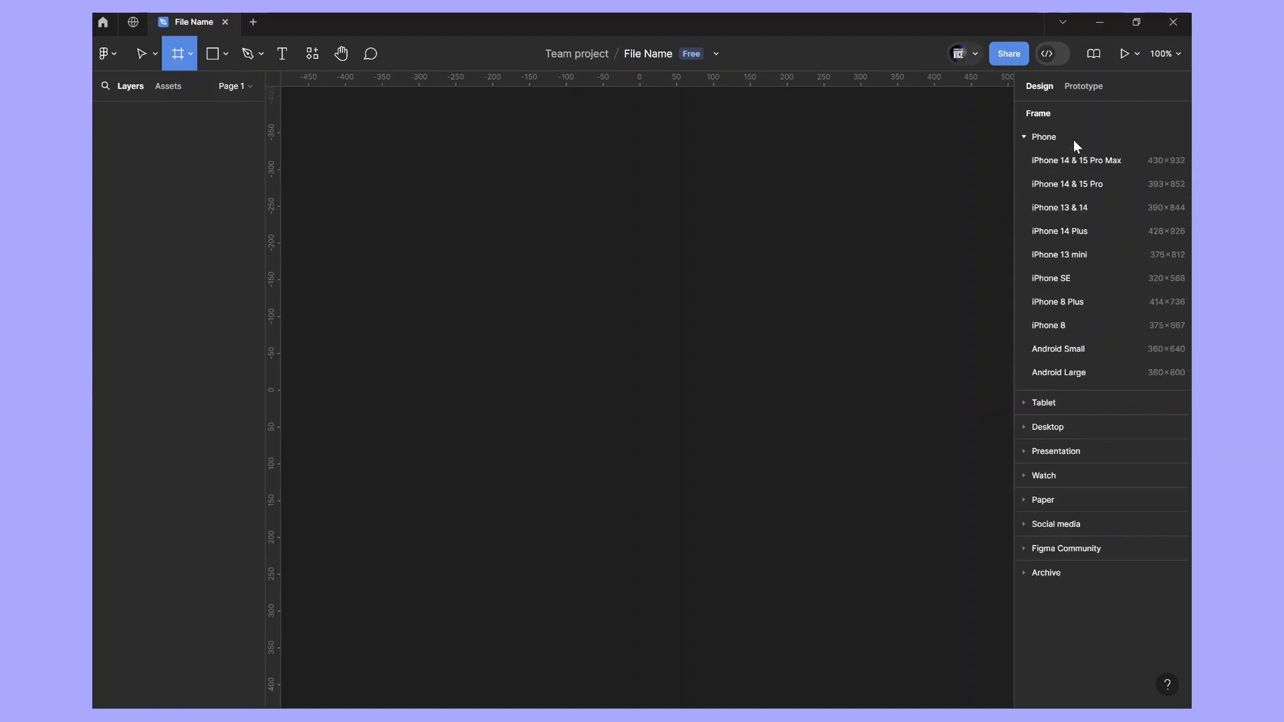
{"action": "left_click", "coordinate": [1091, 183]}
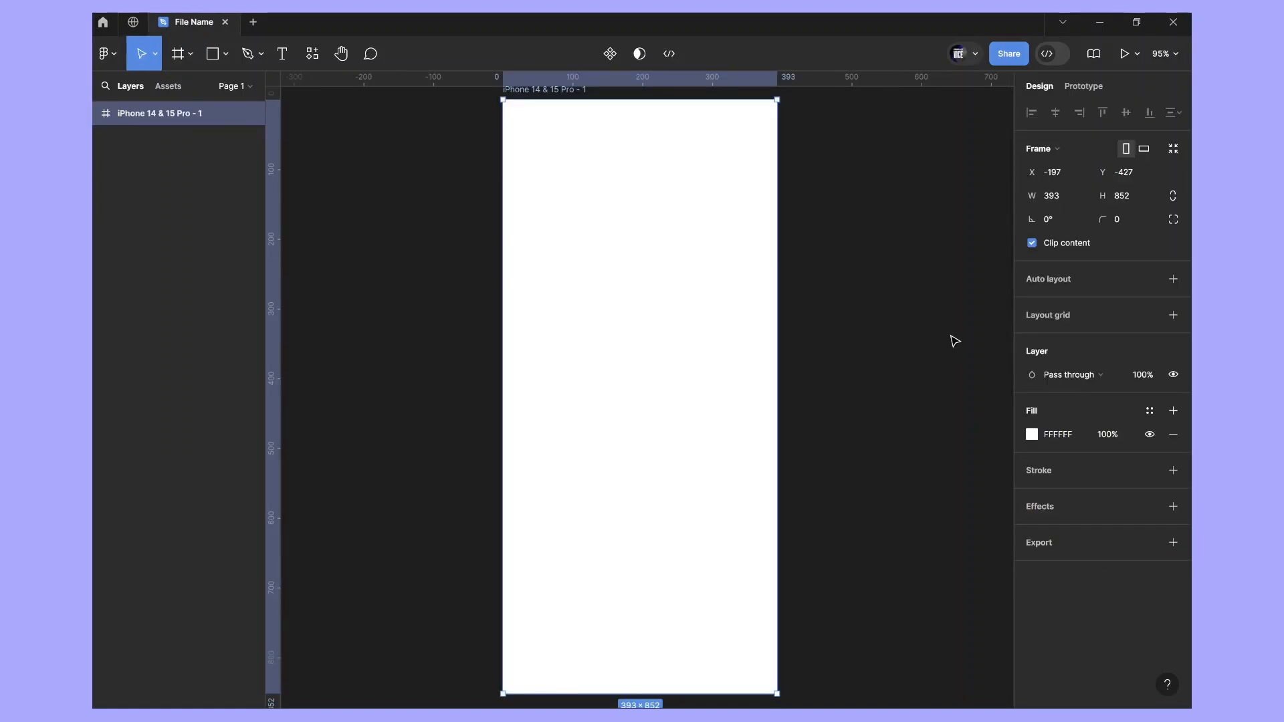
Rename the iPhone 14 & 15 Pro frame as Home
{"action": "scroll", "coordinate": [951, 336], "scroll_direction": "down", "scroll_amount": 3}
{"action": "scroll", "coordinate": [951, 336], "scroll_direction": "right", "scroll_amount": 2}
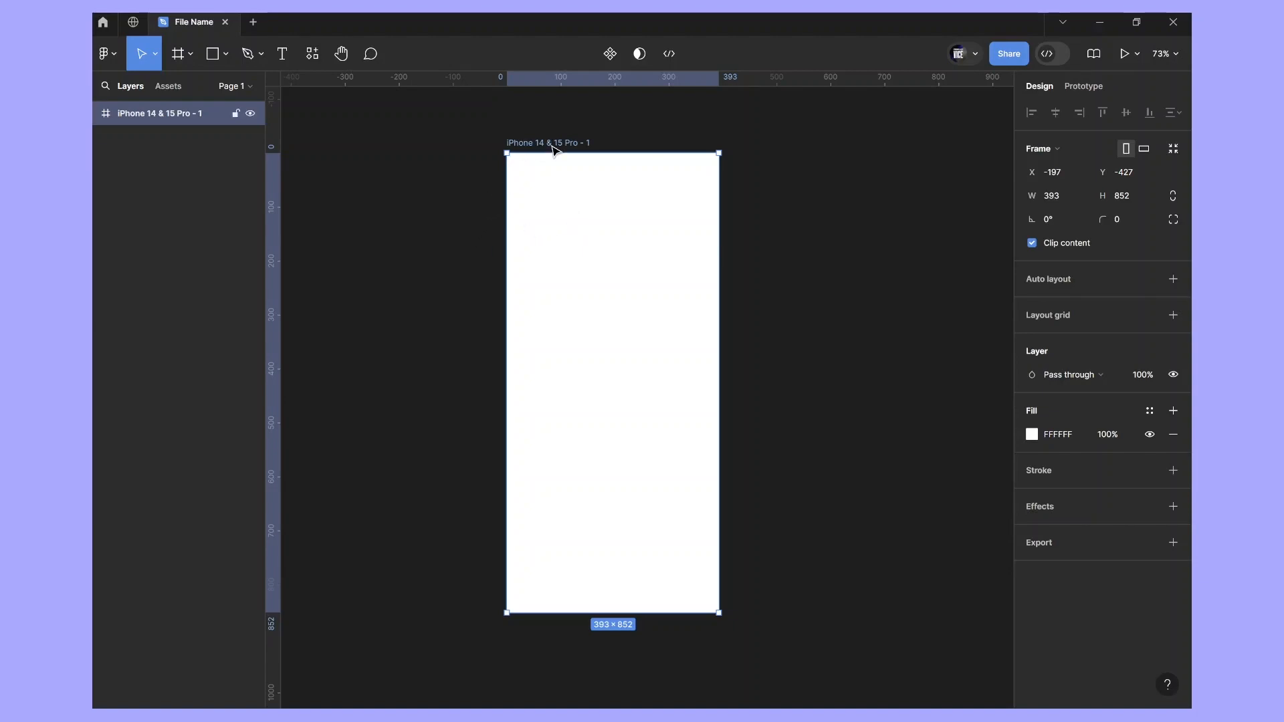
{"action": "double_click", "coordinate": [553, 143]}
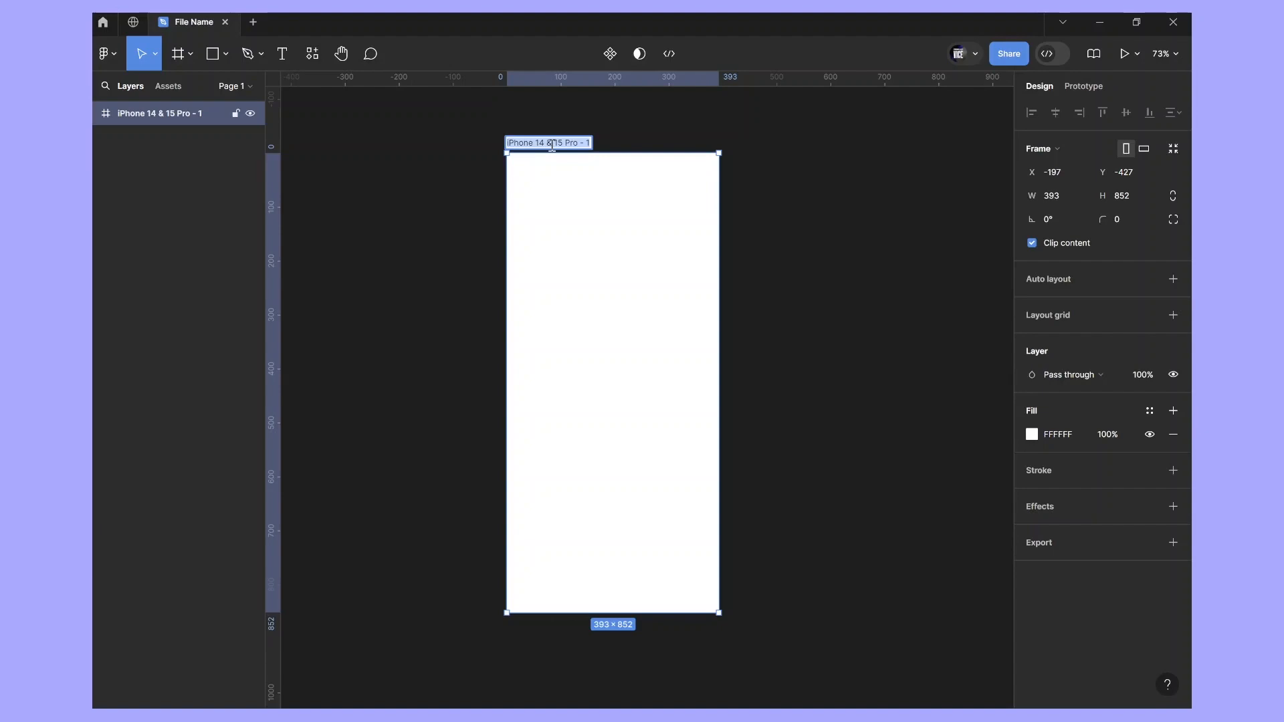
{"action": "type", "text": "Home"}
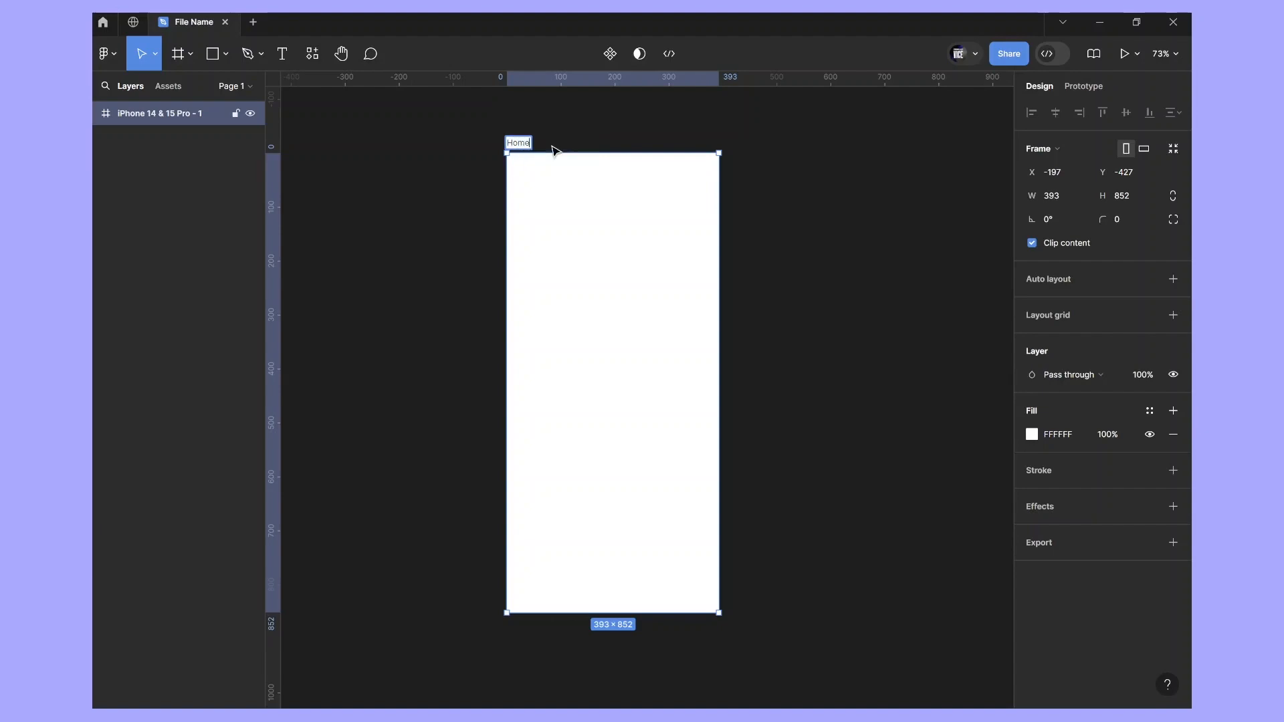
{"action": "key", "text": "Return"}
Rename the frame as Phone and deselect it
{"action": "double_click", "coordinate": [522, 143]}
{"action": "type", "text": "Phone"}
{"action": "key", "text": "Return"}
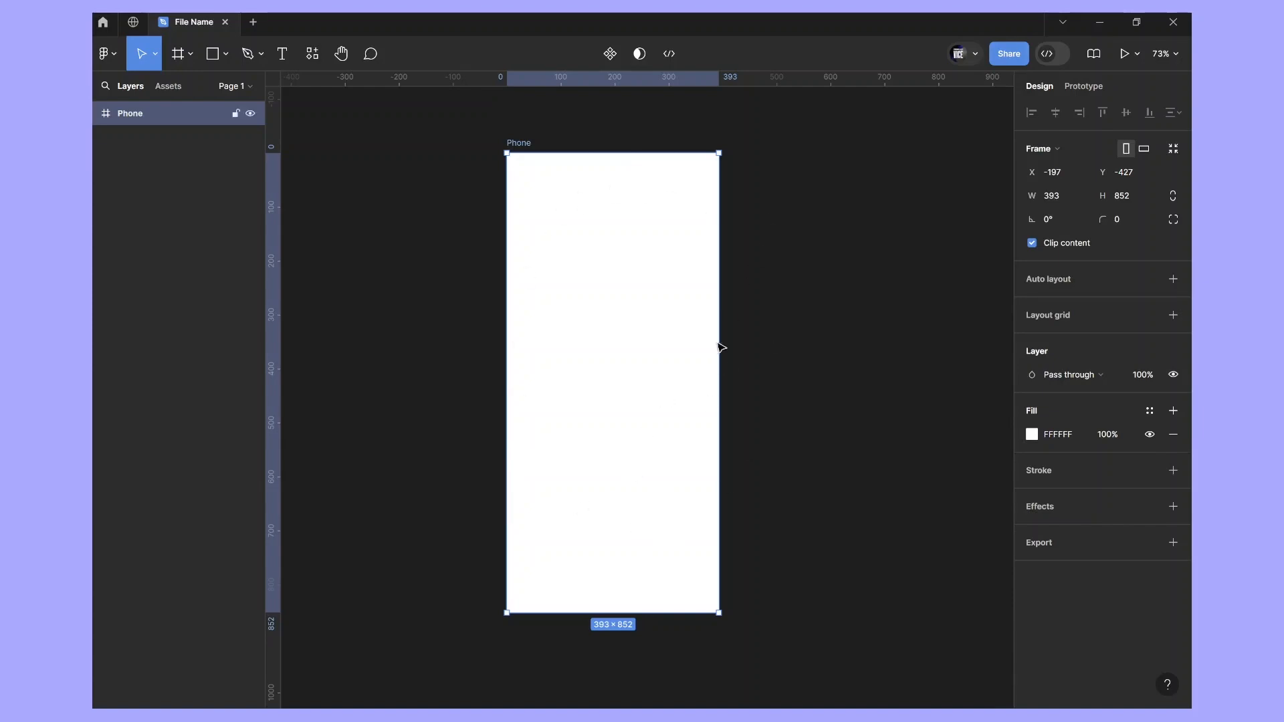
{"action": "left_click", "coordinate": [800, 299]}
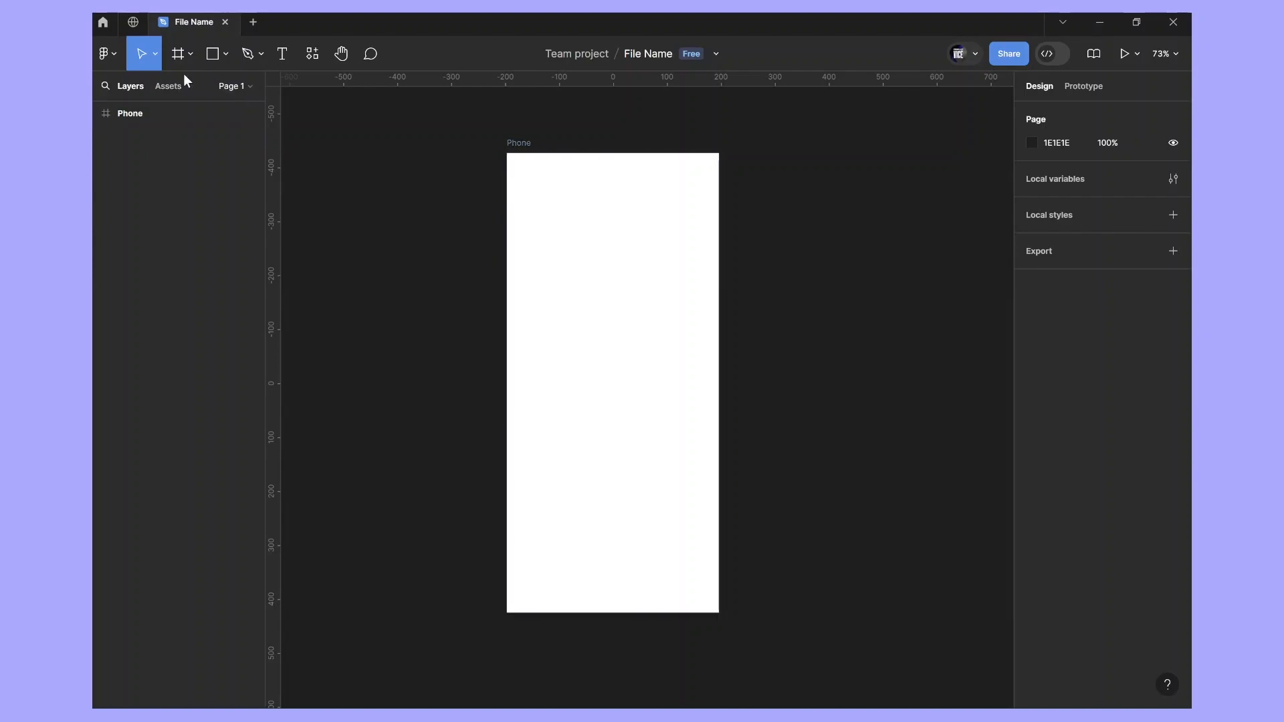
Draw a rectangle about 374 × 271 on the canvas to the left of the Phone frame and shift it slightly
{"action": "left_click", "coordinate": [226, 54]}
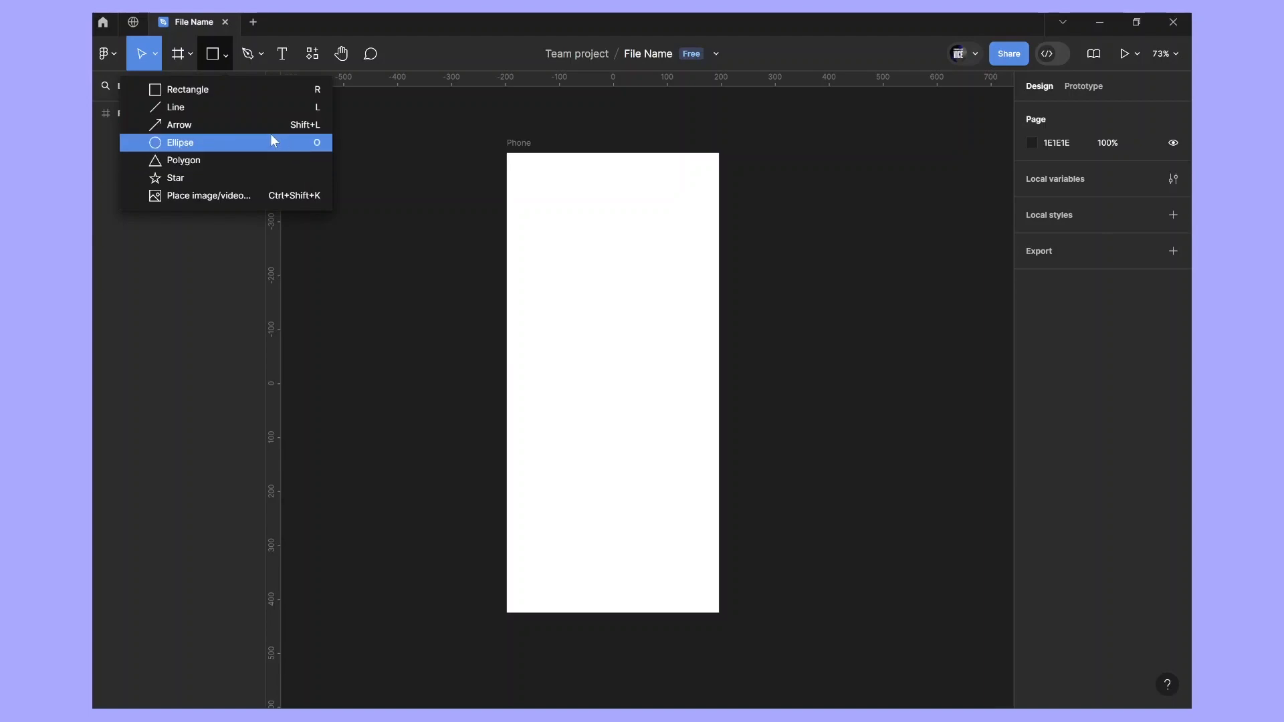
{"action": "left_click", "coordinate": [214, 86]}
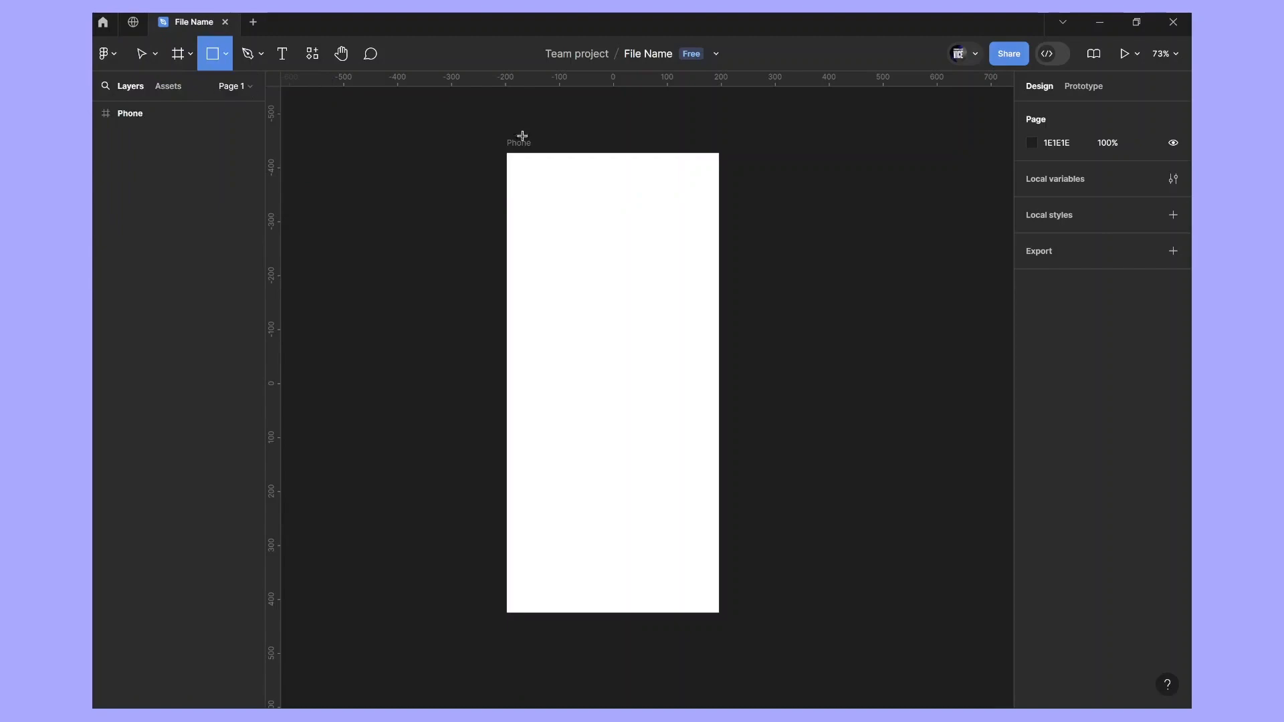
{"action": "scroll", "coordinate": [613, 235], "scroll_direction": "left", "scroll_amount": 5}
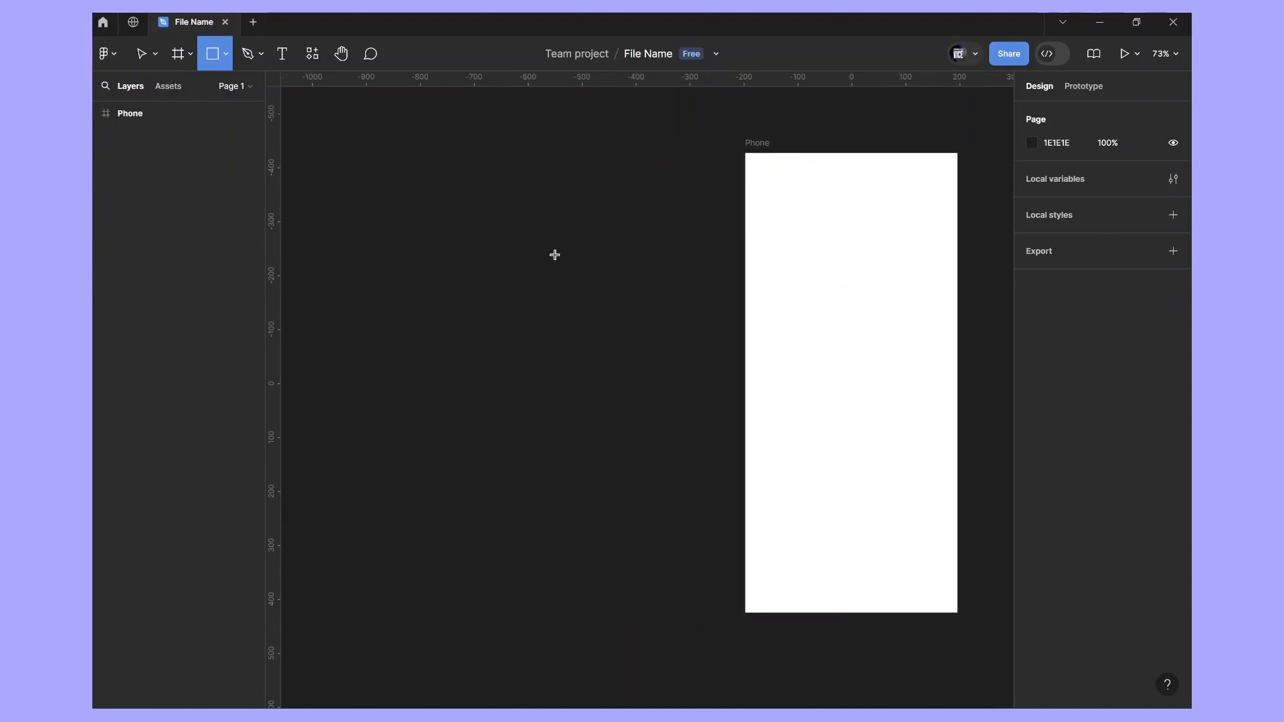
{"action": "left_click_drag", "start_coordinate": [433, 207], "coordinate": [635, 353]}
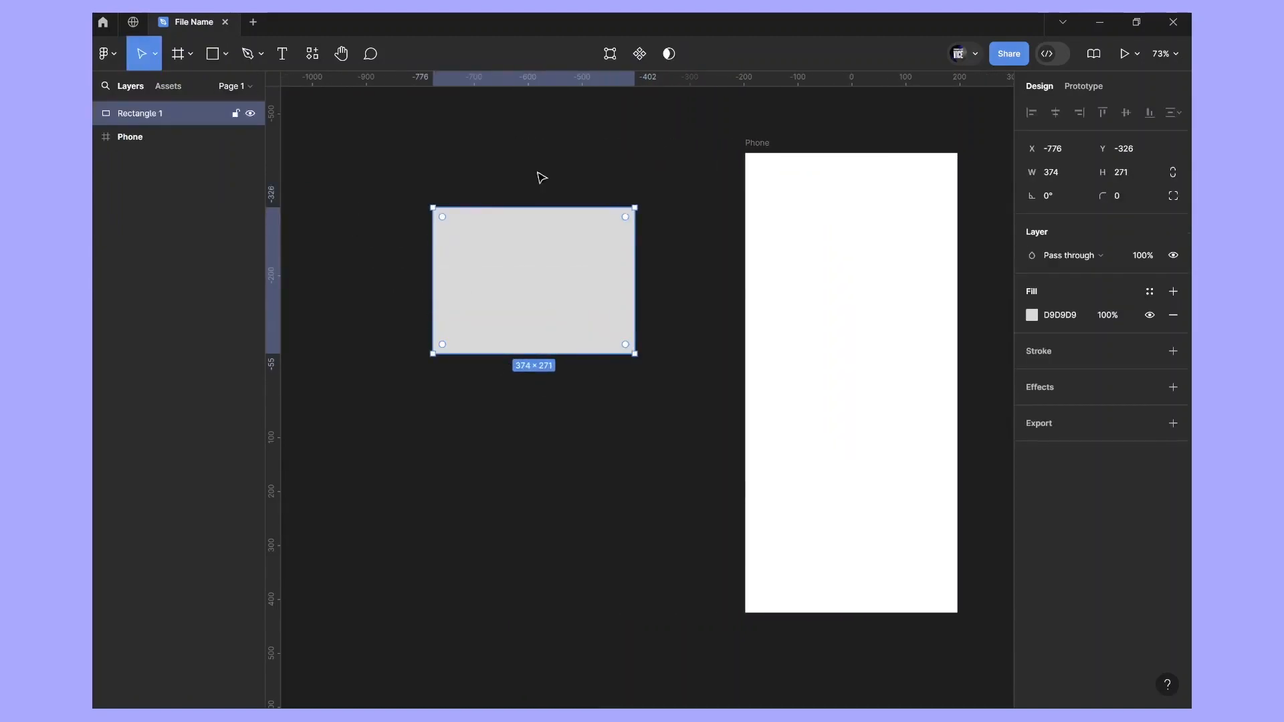
{"action": "mouse_move", "coordinate": [551, 297]}
{"action": "left_mouse_down"}
{"action": "mouse_move", "coordinate": [530, 319]}
{"action": "mouse_move", "coordinate": [584, 292]}
{"action": "mouse_move", "coordinate": [604, 301]}
{"action": "mouse_move", "coordinate": [547, 320]}
{"action": "mouse_move", "coordinate": [559, 295]}
{"action": "left_mouse_up"}
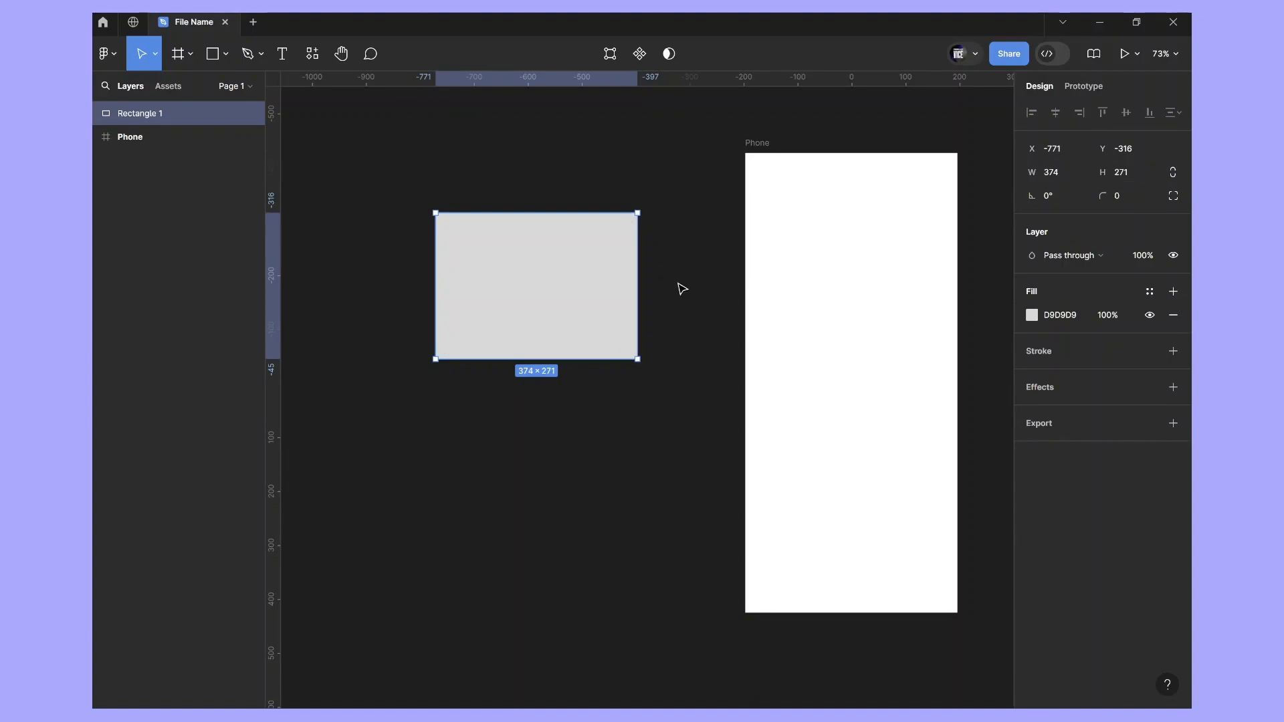
{"action": "scroll", "coordinate": [668, 399], "scroll_direction": "right", "scroll_amount": 5}
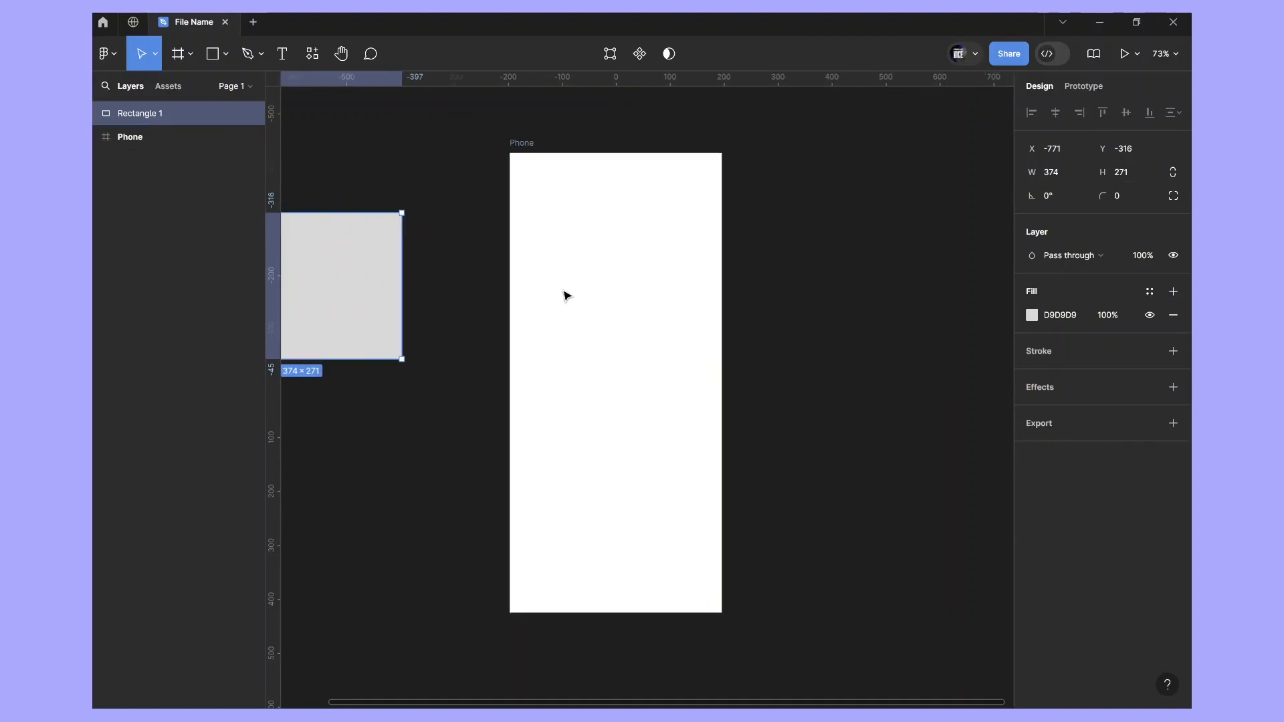
Move the rectangle into the upper part of the Phone frame, at about X 9, Y 75
{"action": "left_click", "coordinate": [490, 450]}
{"action": "scroll", "coordinate": [492, 450], "scroll_direction": "left", "scroll_amount": 2}
{"action": "scroll", "coordinate": [493, 450], "scroll_direction": "left", "scroll_amount": 4}
{"action": "scroll", "coordinate": [490, 450], "scroll_direction": "right", "scroll_amount": 2}
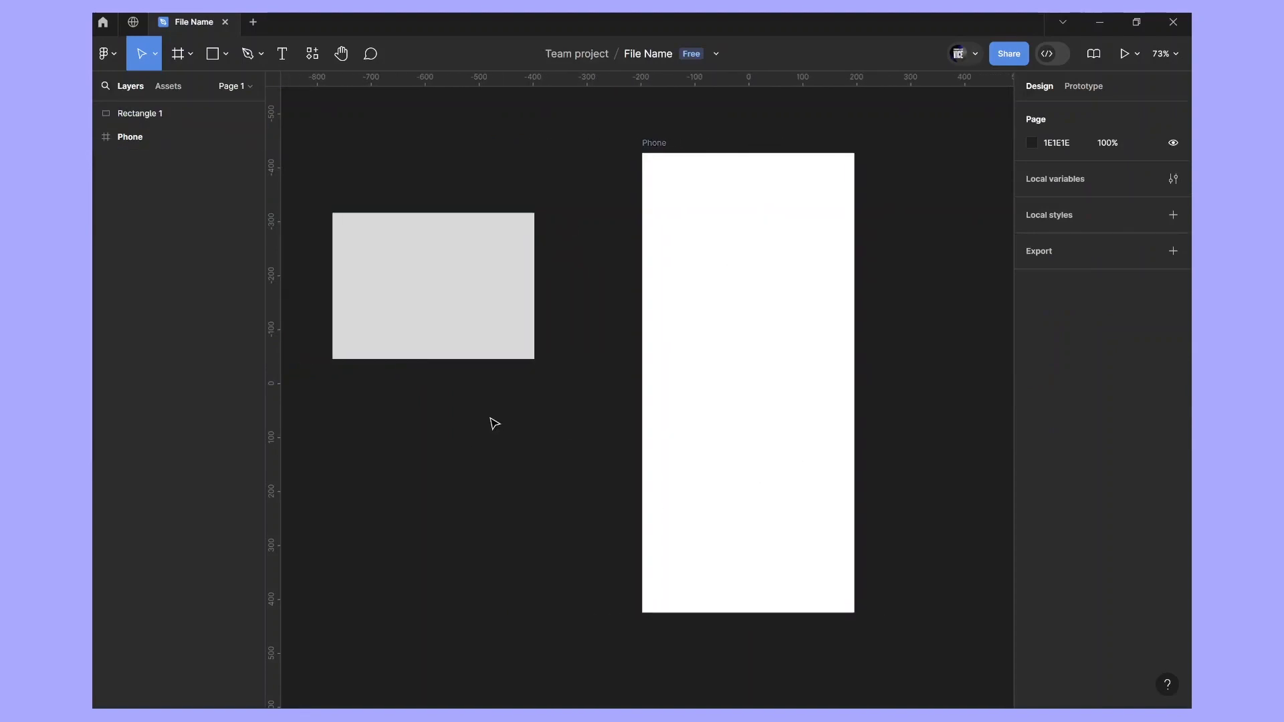
{"action": "scroll", "coordinate": [494, 423], "scroll_direction": "right", "scroll_amount": 2}
{"action": "left_click", "coordinate": [350, 227]}
{"action": "left_click_drag", "start_coordinate": [348, 275], "coordinate": [648, 241]}
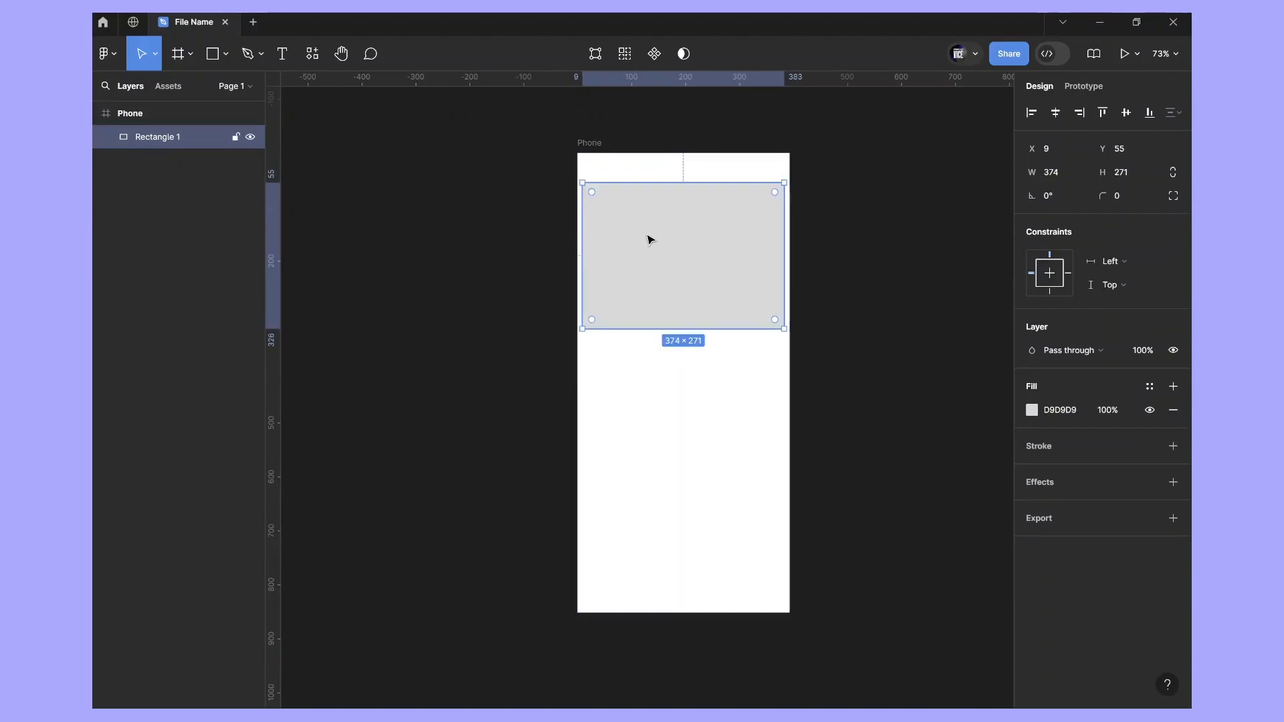
{"action": "left_click", "coordinate": [520, 466]}
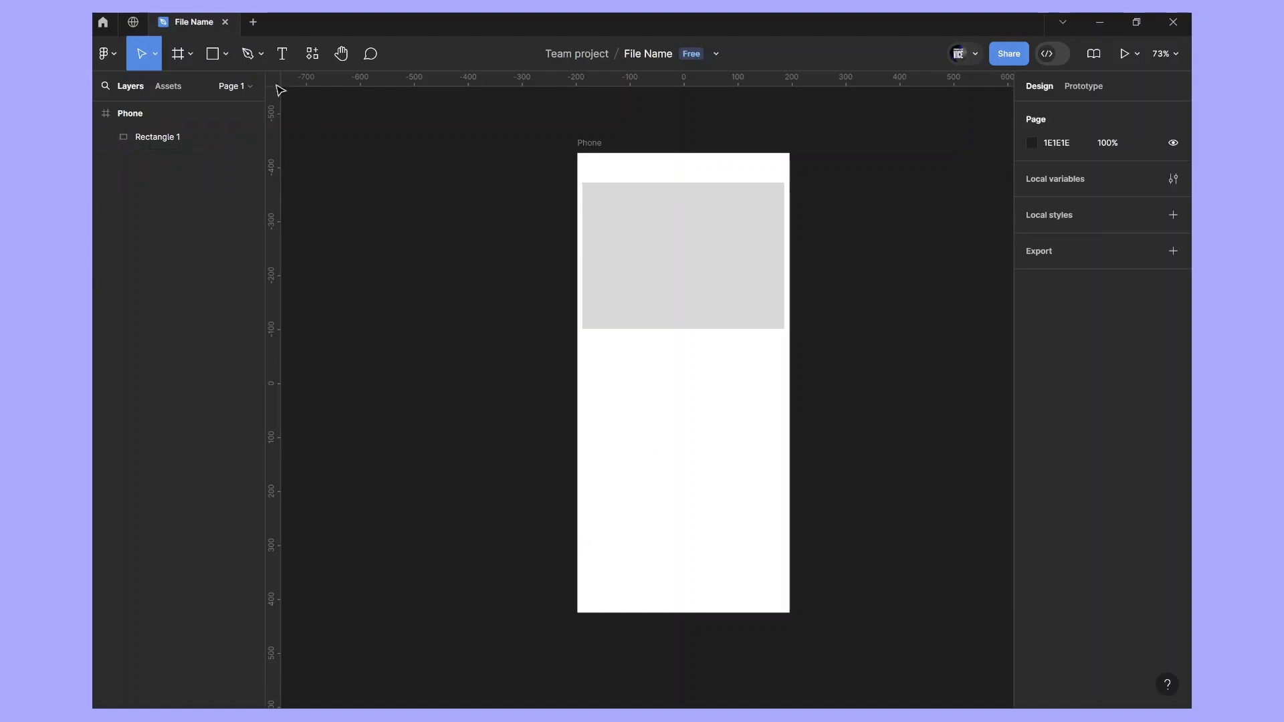
{"action": "mouse_move", "coordinate": [673, 212]}
{"action": "left_mouse_down"}
{"action": "mouse_move", "coordinate": [679, 261]}
{"action": "mouse_move", "coordinate": [676, 225]}
{"action": "left_mouse_up"}
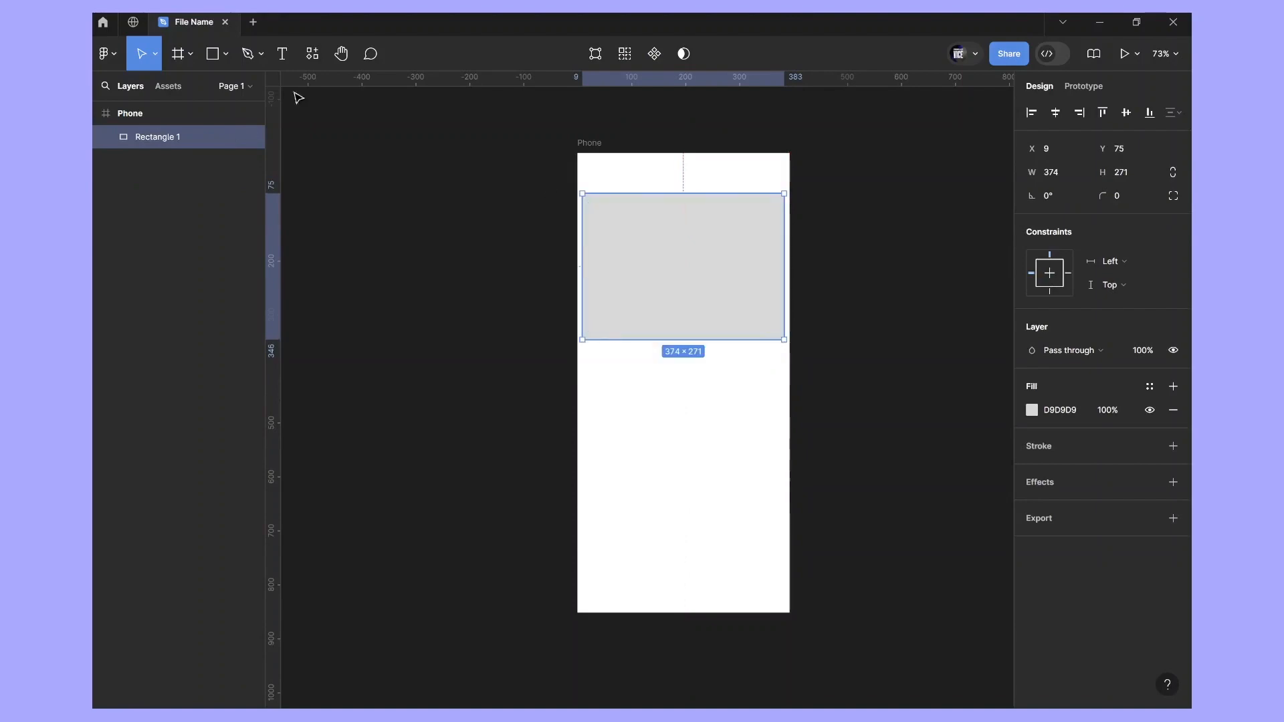
Draw an ellipse about 282 × 277 below the rectangle in the Phone frame and move it to about X 24, Y 426
{"action": "left_click", "coordinate": [220, 55]}
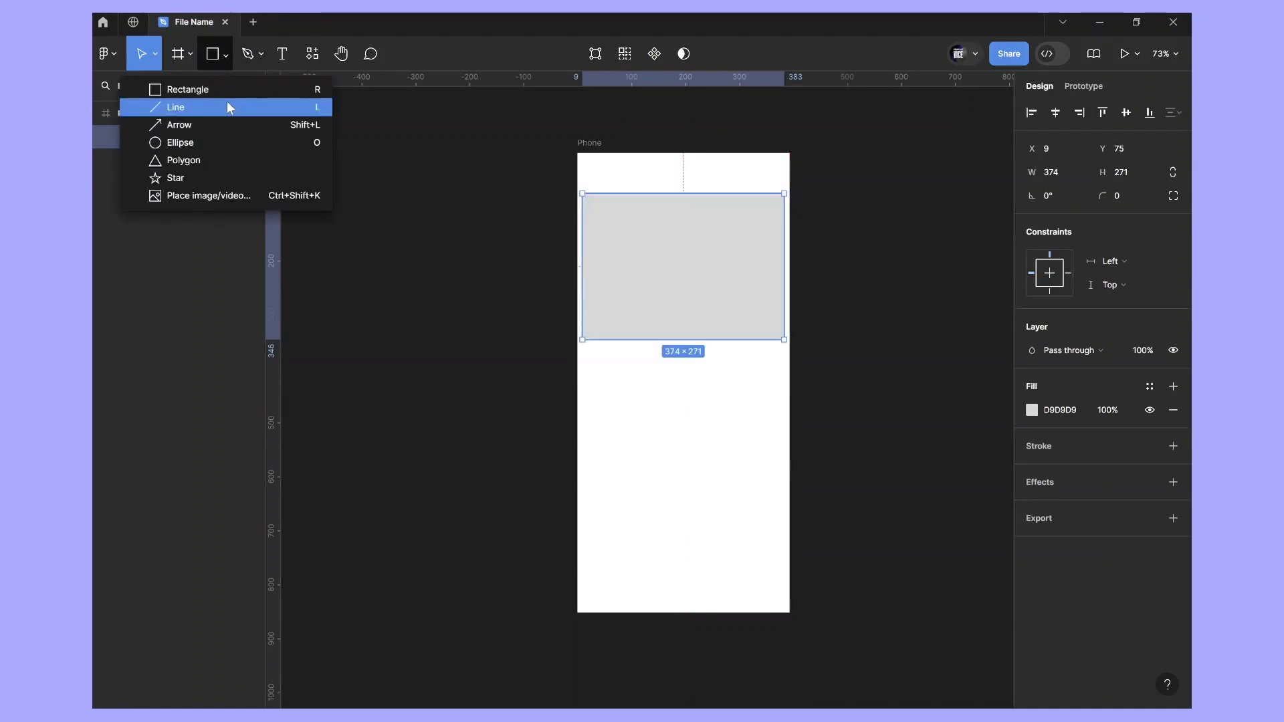
{"action": "left_click", "coordinate": [222, 142]}
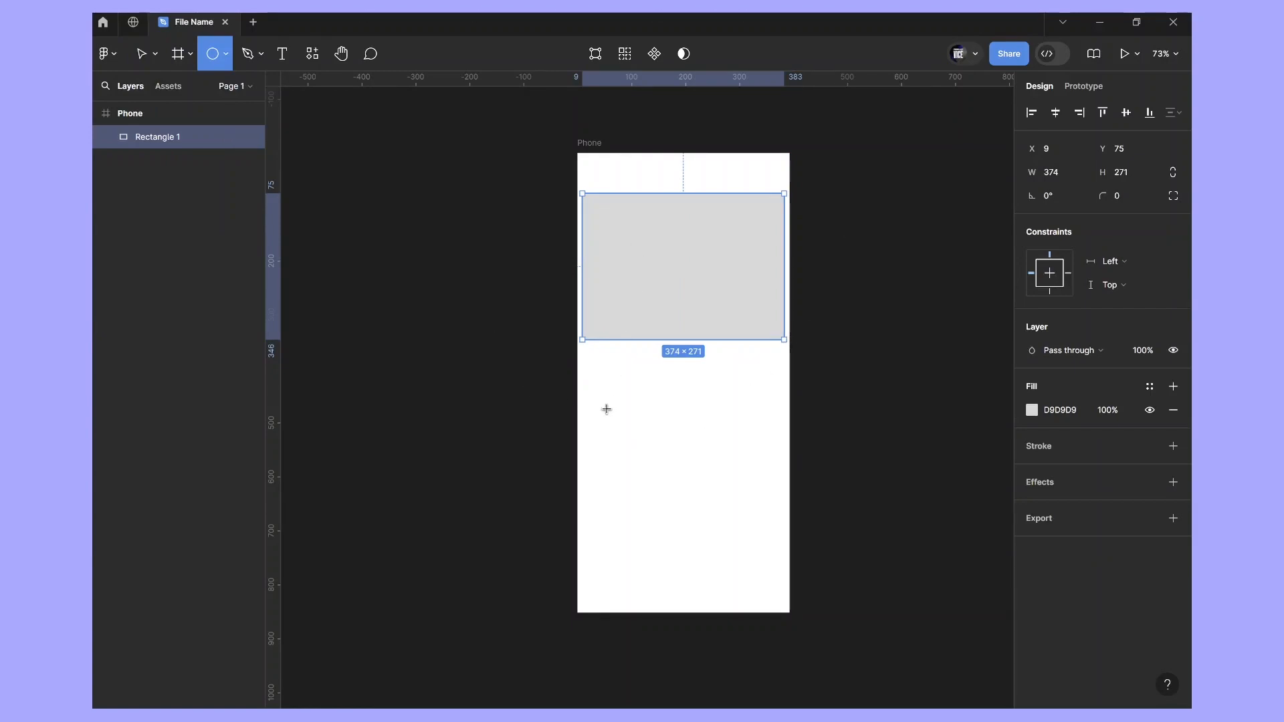
{"action": "mouse_move", "coordinate": [606, 408]}
{"action": "left_mouse_down"}
{"action": "mouse_move", "coordinate": [711, 528]}
{"action": "mouse_move", "coordinate": [645, 442]}
{"action": "mouse_move", "coordinate": [690, 503]}
{"action": "mouse_move", "coordinate": [657, 449]}
{"action": "mouse_move", "coordinate": [689, 480]}
{"action": "mouse_move", "coordinate": [736, 565]}
{"action": "mouse_move", "coordinate": [759, 370]}
{"action": "mouse_move", "coordinate": [761, 594]}
{"action": "mouse_move", "coordinate": [852, 411]}
{"action": "mouse_move", "coordinate": [792, 527]}
{"action": "mouse_move", "coordinate": [743, 563]}
{"action": "mouse_move", "coordinate": [759, 557]}
{"action": "left_mouse_up"}
{"action": "left_click", "coordinate": [706, 369]}
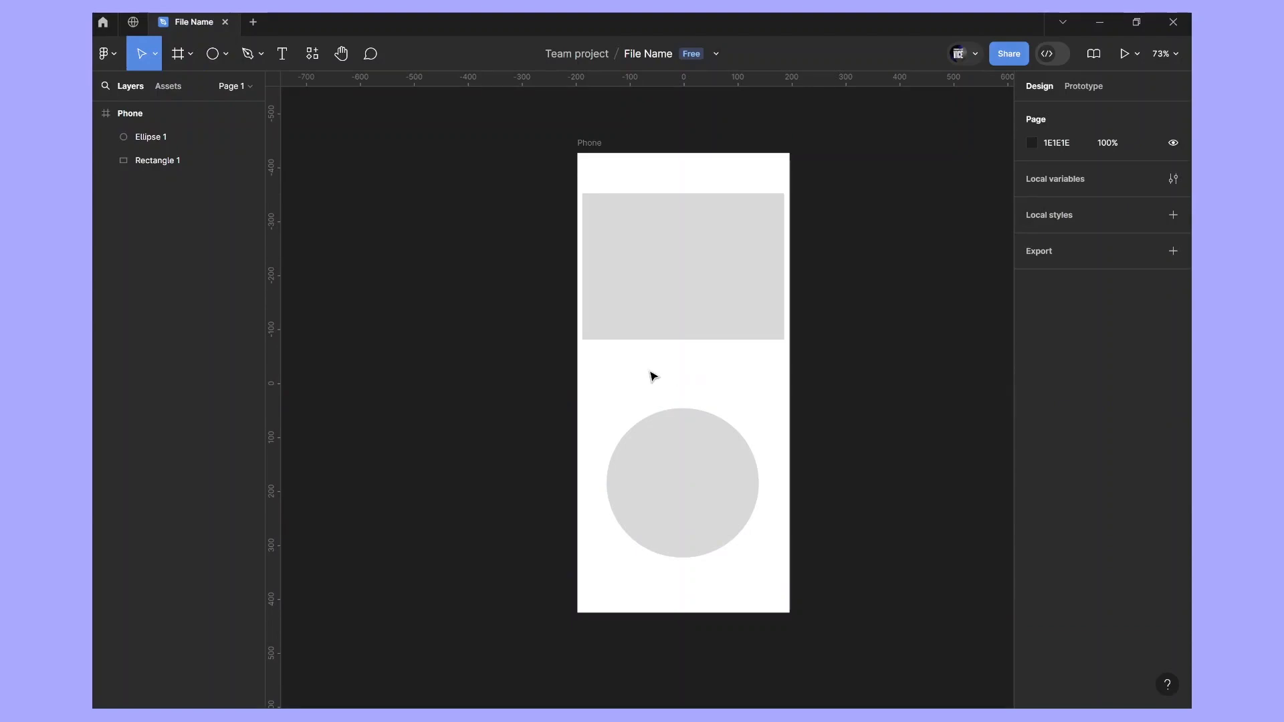
{"action": "mouse_move", "coordinate": [692, 462]}
{"action": "left_mouse_down"}
{"action": "mouse_move", "coordinate": [702, 487]}
{"action": "mouse_move", "coordinate": [681, 444]}
{"action": "left_mouse_up"}
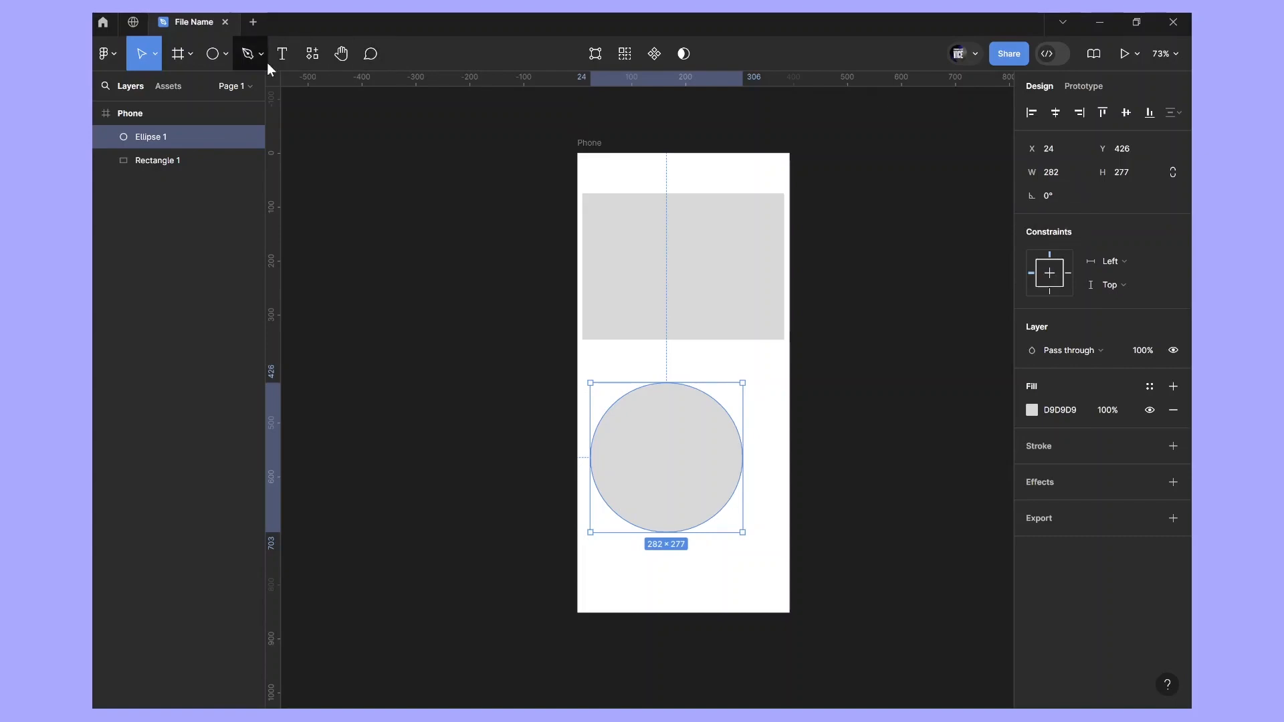
{"action": "left_click", "coordinate": [339, 271]}
Draw a perfect circle about 293 × 293 on the empty canvas beside the Phone frame
{"action": "left_click", "coordinate": [215, 59]}
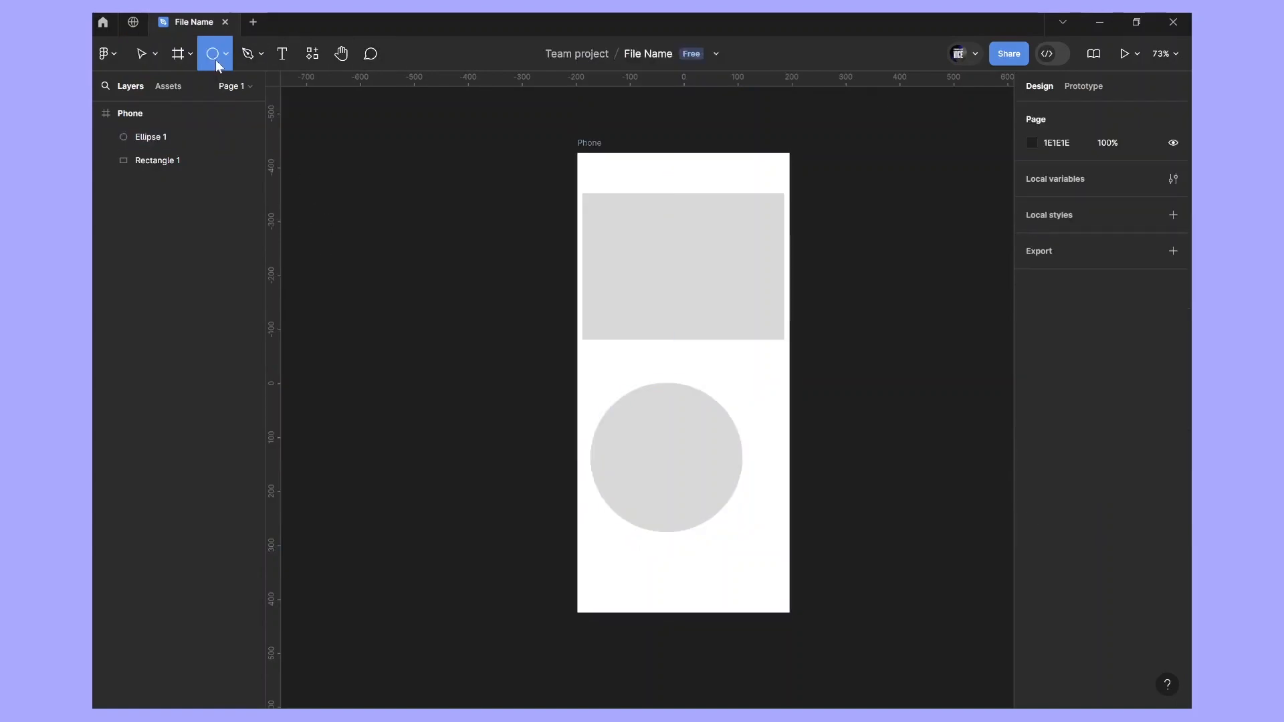
{"action": "scroll", "coordinate": [424, 252], "scroll_direction": "left", "scroll_amount": 5}
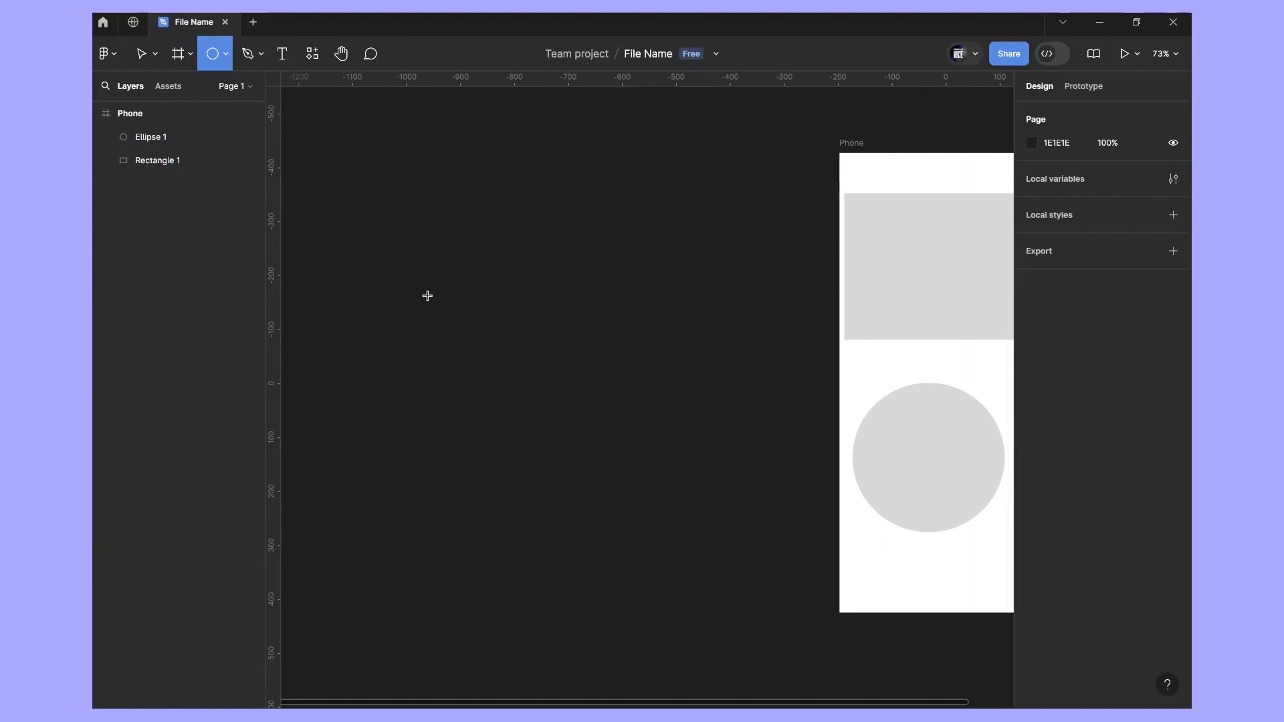
{"action": "mouse_move", "coordinate": [427, 295]}
{"action": "left_mouse_down"}
{"action": "mouse_move", "coordinate": [683, 383]}
{"action": "mouse_move", "coordinate": [602, 400]}
{"action": "mouse_move", "coordinate": [674, 401]}
{"action": "mouse_move", "coordinate": [593, 421]}
{"action": "mouse_move", "coordinate": [700, 395]}
{"action": "mouse_move", "coordinate": [582, 424]}
{"action": "mouse_move", "coordinate": [682, 421]}
{"action": "mouse_move", "coordinate": [566, 406]}
{"action": "mouse_move", "coordinate": [676, 407]}
{"action": "mouse_move", "coordinate": [572, 405]}
{"action": "mouse_move", "coordinate": [625, 439]}
{"action": "mouse_move", "coordinate": [583, 436]}
{"action": "left_mouse_up"}
{"action": "key", "text": "shift"}
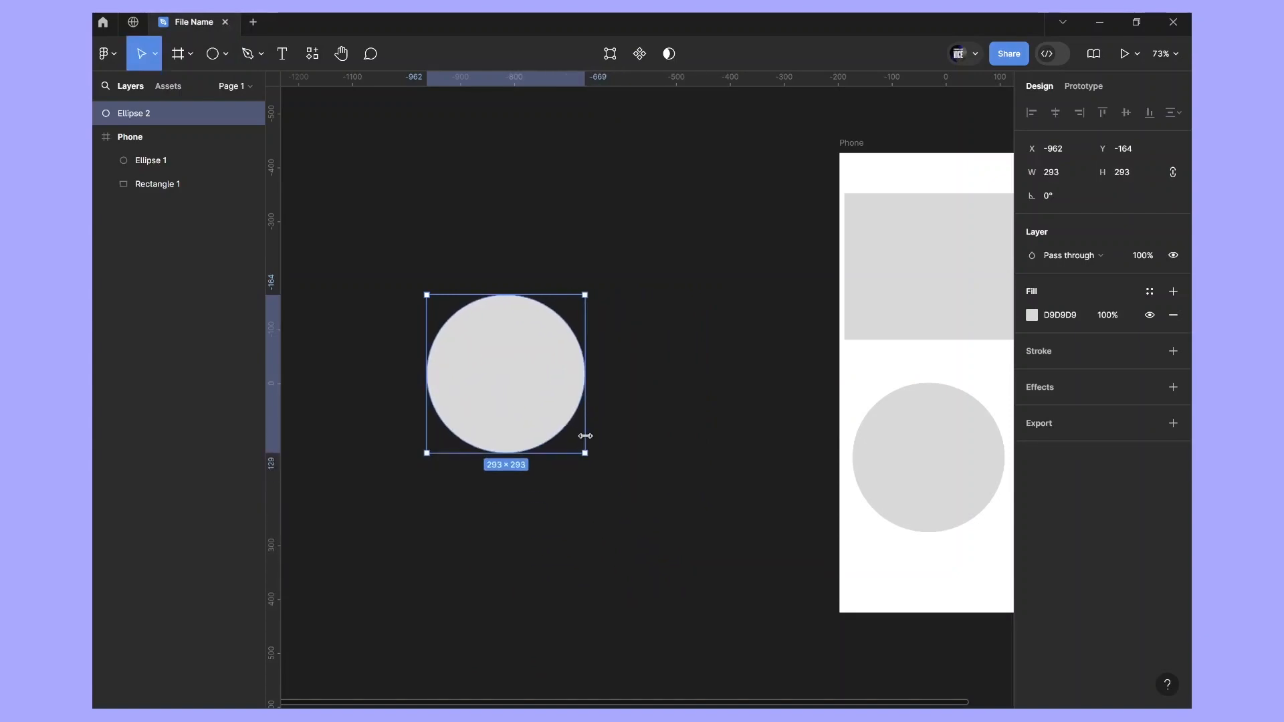
Draw a square about 222 wide between the outer circle and the Phone frame and deselect it
{"action": "left_click", "coordinate": [230, 62]}
{"action": "left_click", "coordinate": [224, 83]}
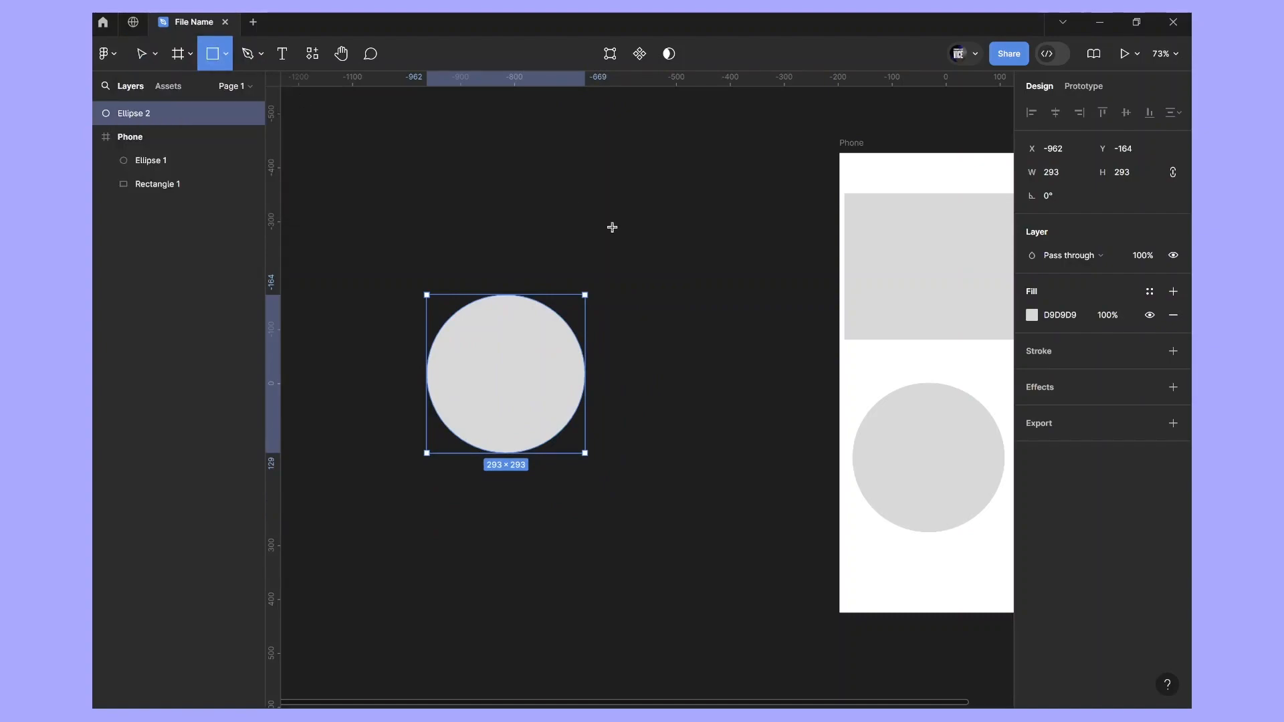
{"action": "scroll", "coordinate": [612, 228], "scroll_direction": "right", "scroll_amount": 4}
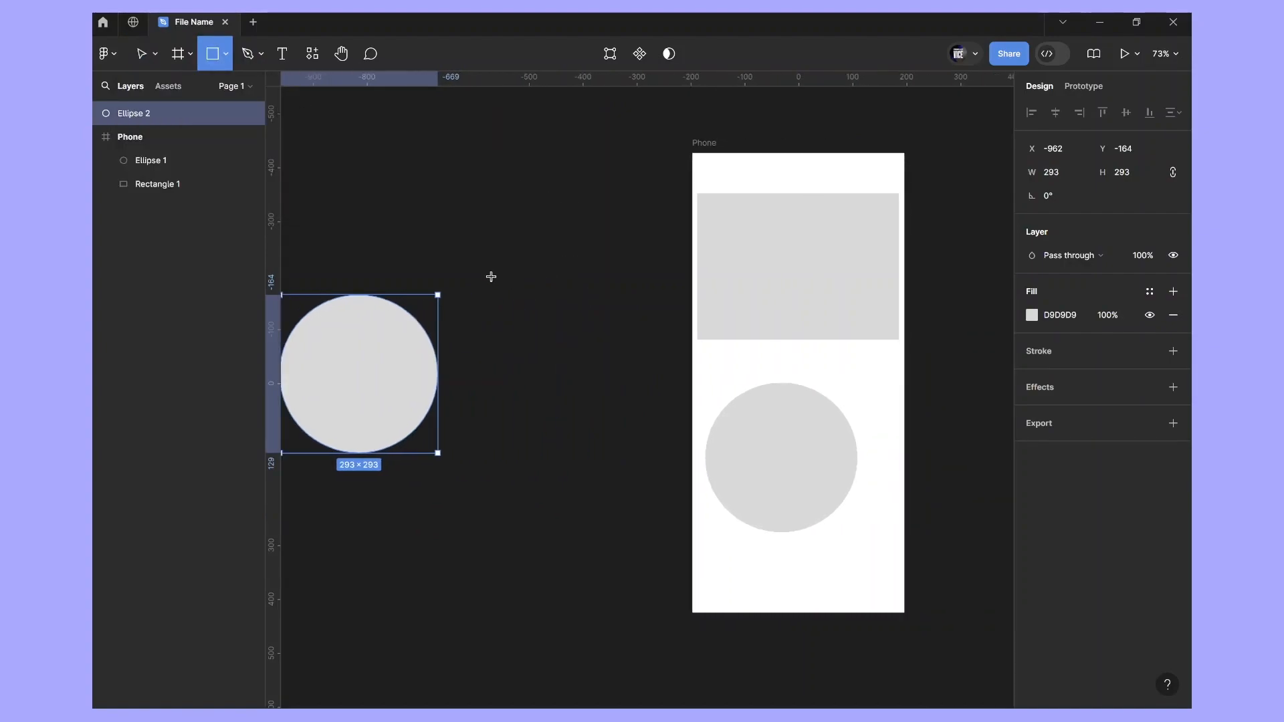
{"action": "left_click_drag", "start_coordinate": [491, 276], "coordinate": [559, 399]}
{"action": "left_click", "coordinate": [567, 467]}
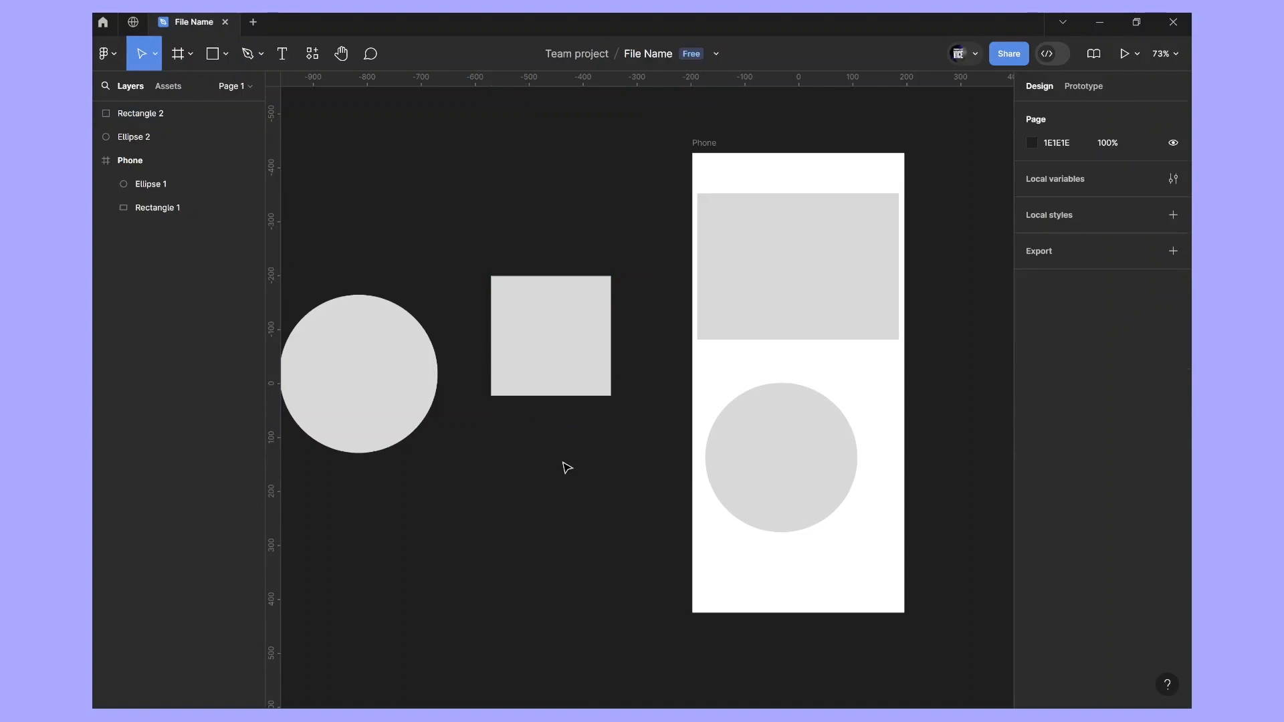
Delete all the rectangles and ellipses inside and outside the Phone frame, keeping the frame itself
{"action": "scroll", "coordinate": [567, 468], "scroll_direction": "left", "scroll_amount": 3}
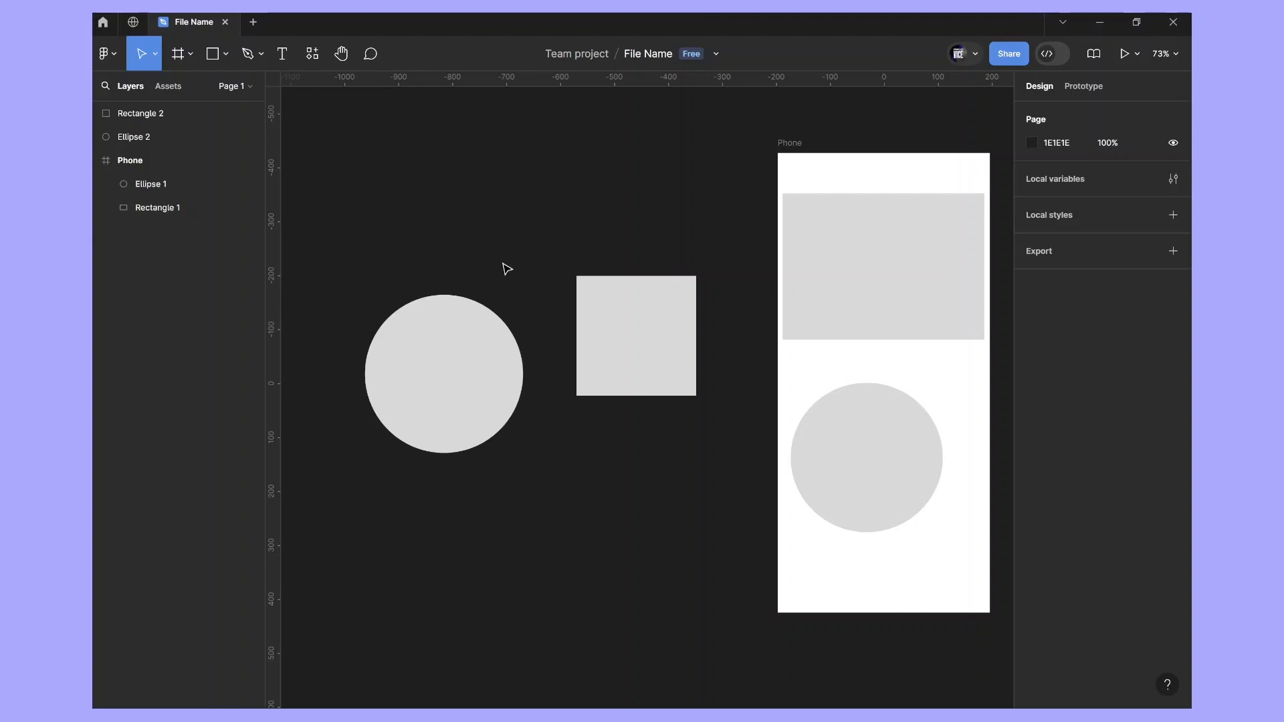
{"action": "left_click_drag", "start_coordinate": [420, 220], "coordinate": [951, 439]}
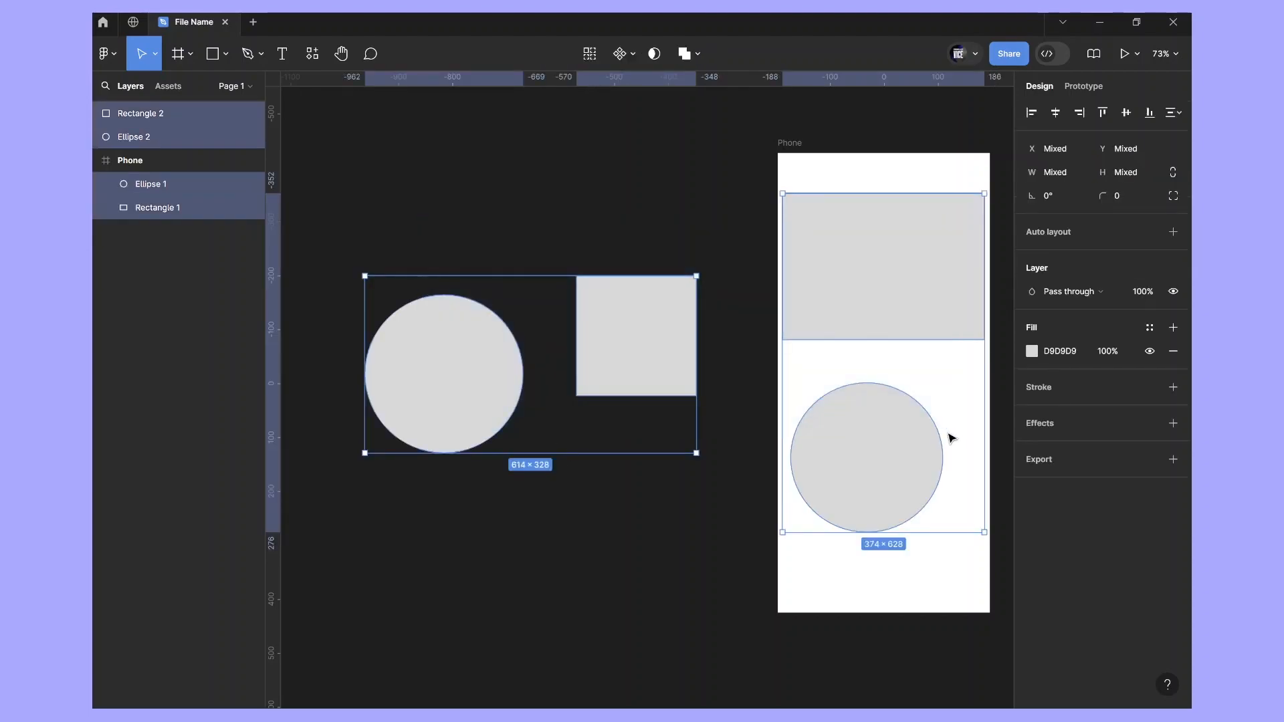
{"action": "key", "text": "Delete"}
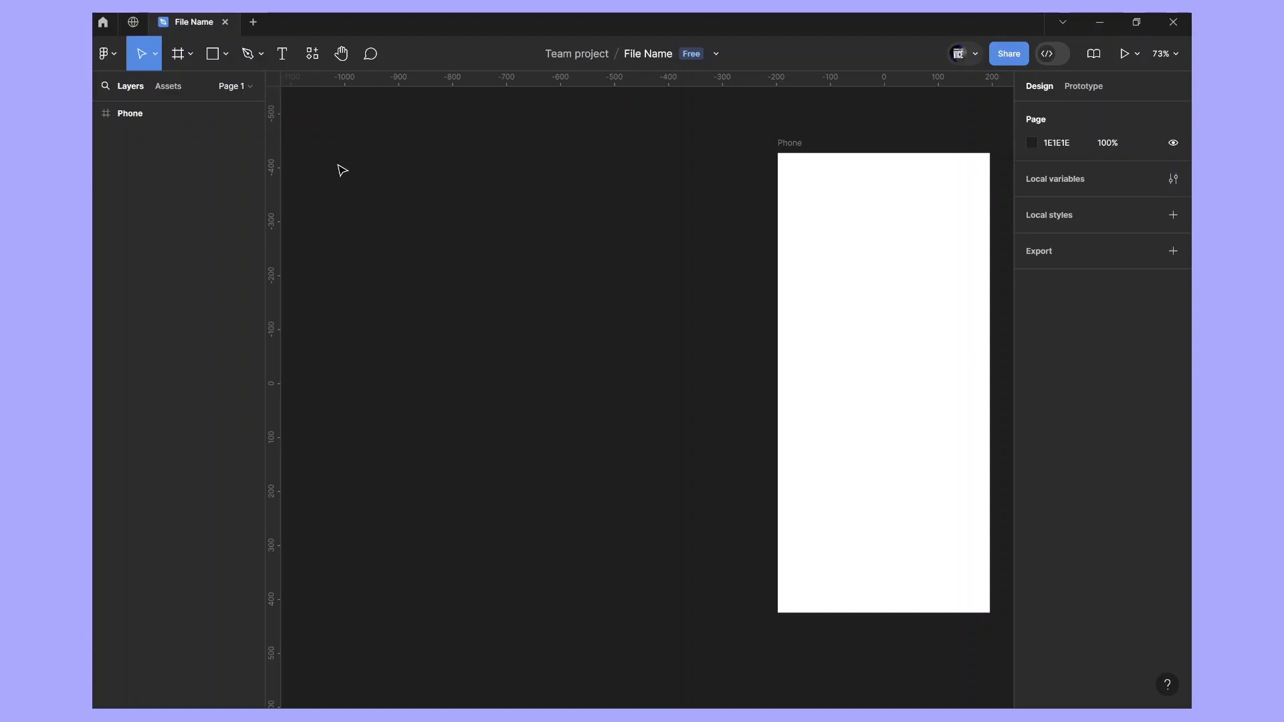
Add the text "mhdjvdsjvd hv" inside the Phone frame, above its middle
{"action": "scroll", "coordinate": [341, 171], "scroll_direction": "right", "scroll_amount": 5}
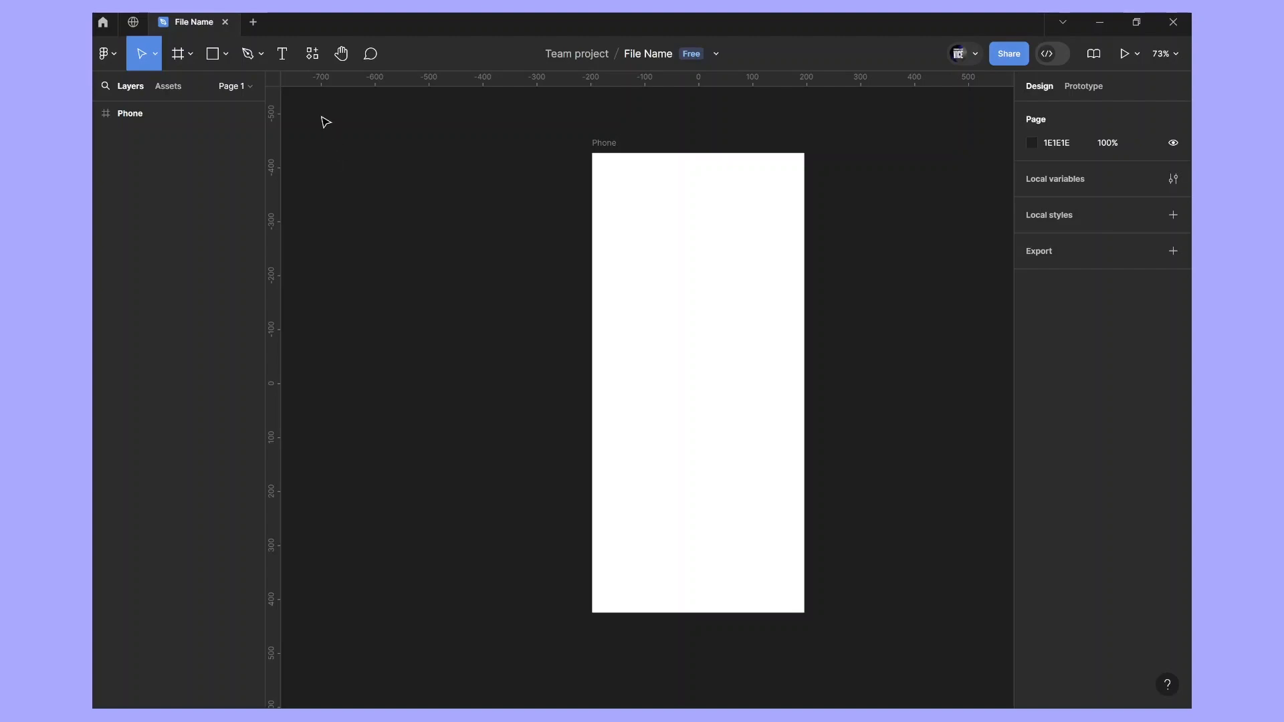
{"action": "left_click", "coordinate": [283, 67]}
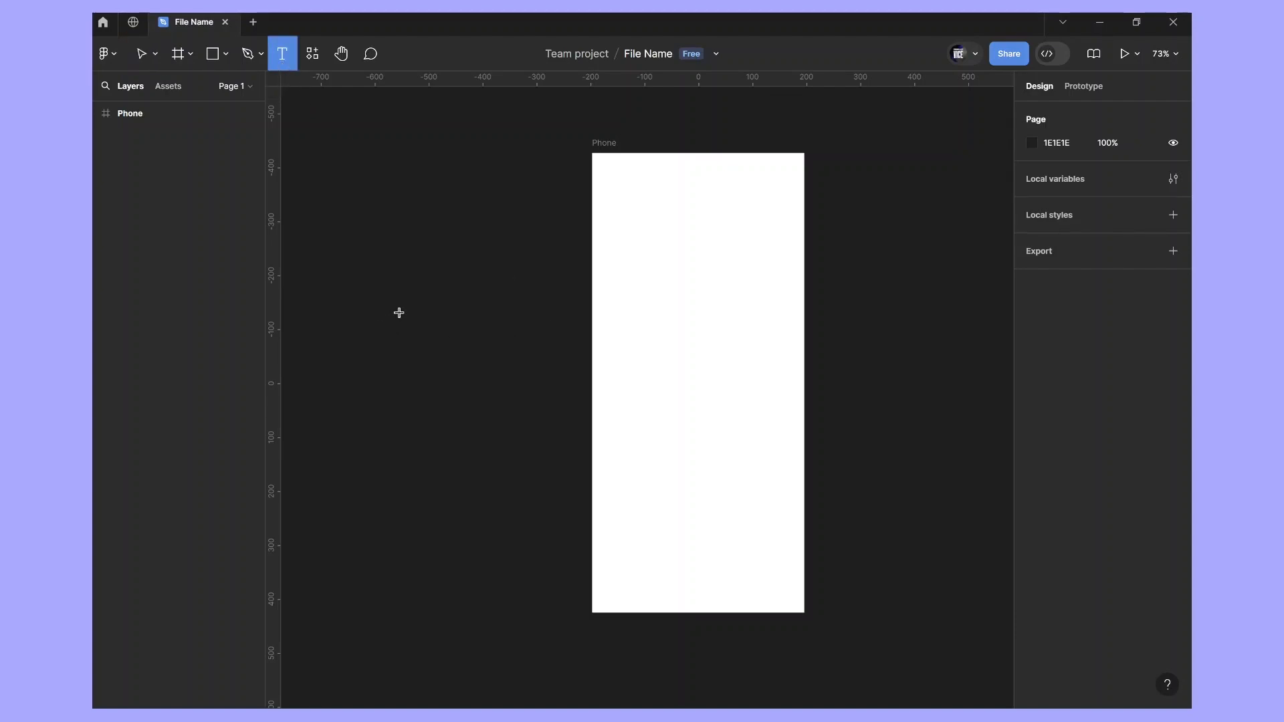
{"action": "left_click", "coordinate": [672, 314]}
{"action": "type", "text": "mhdjvdsjvd hv"}
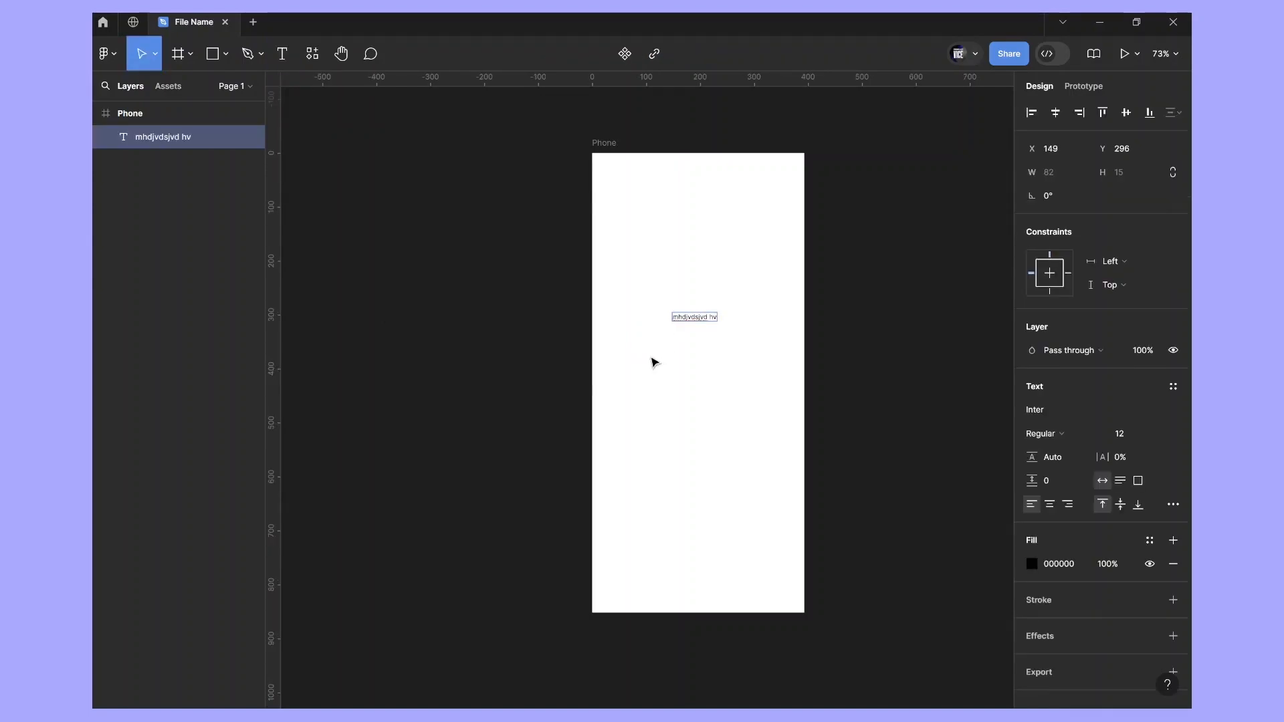
{"action": "key", "text": "Escape"}
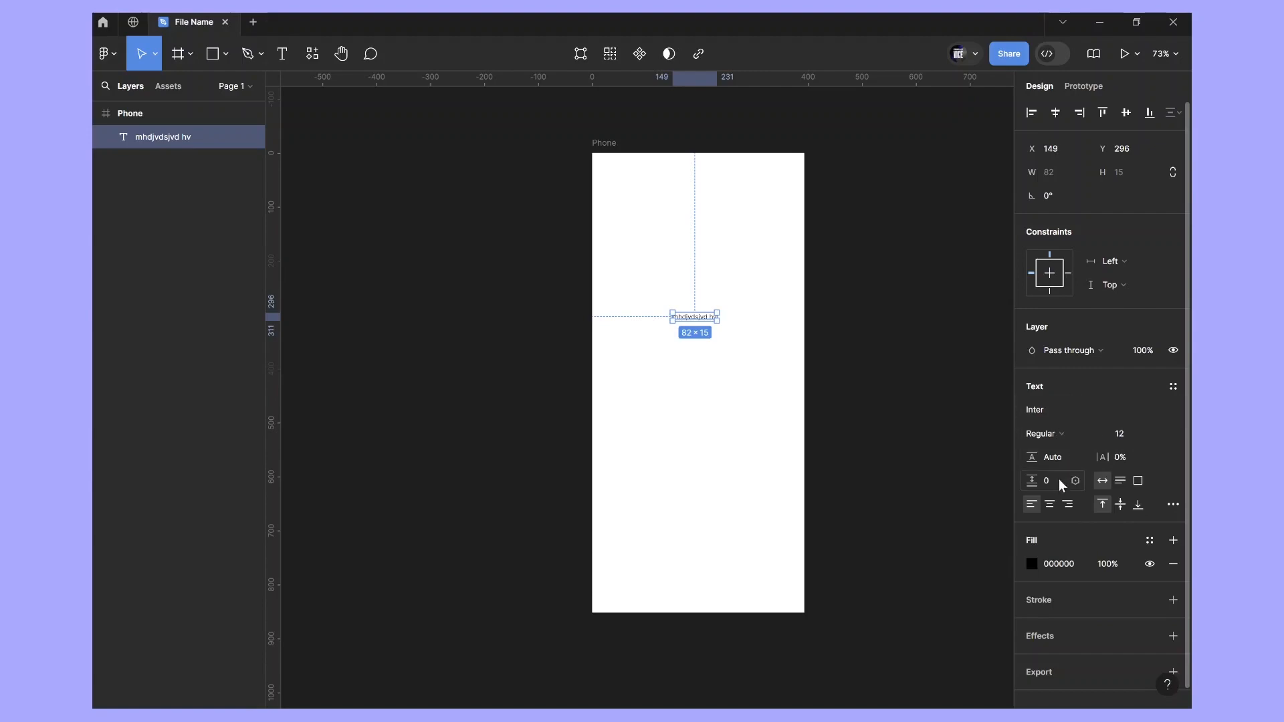
Set the text's font to Helvetica in the Regular style and deselect the text
{"action": "left_click", "coordinate": [1084, 406]}
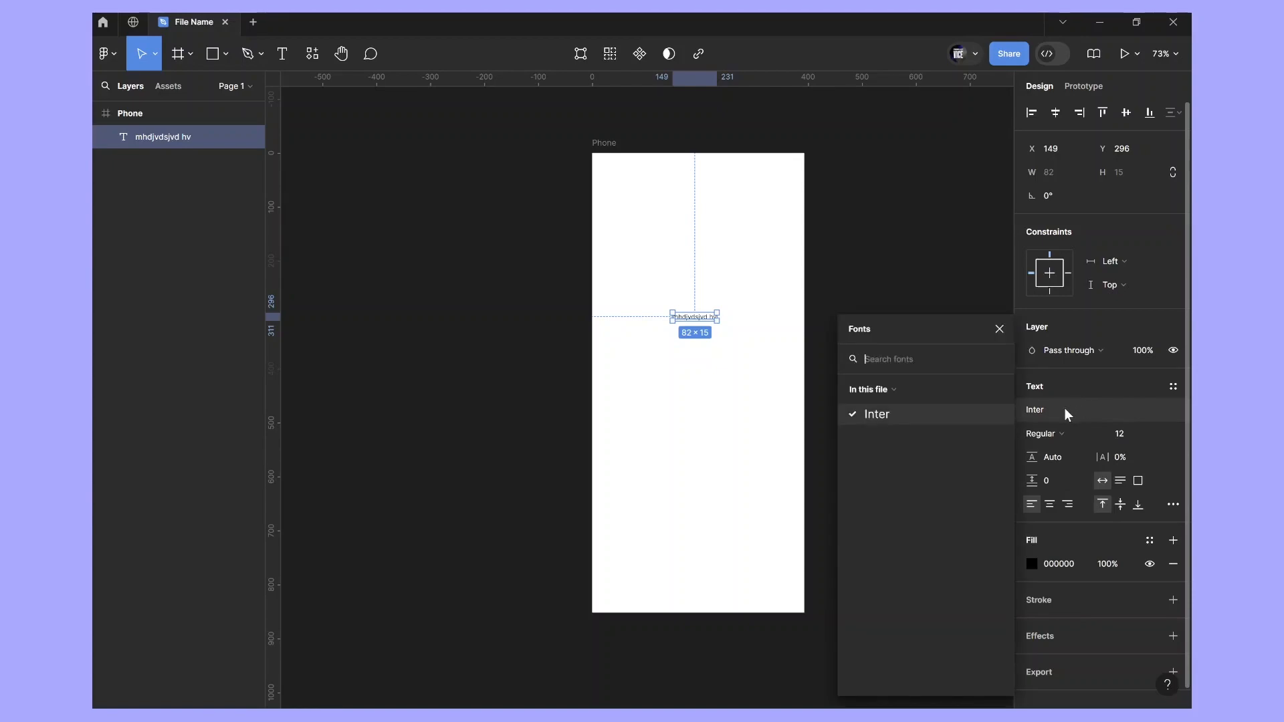
{"action": "type", "text": "hel"}
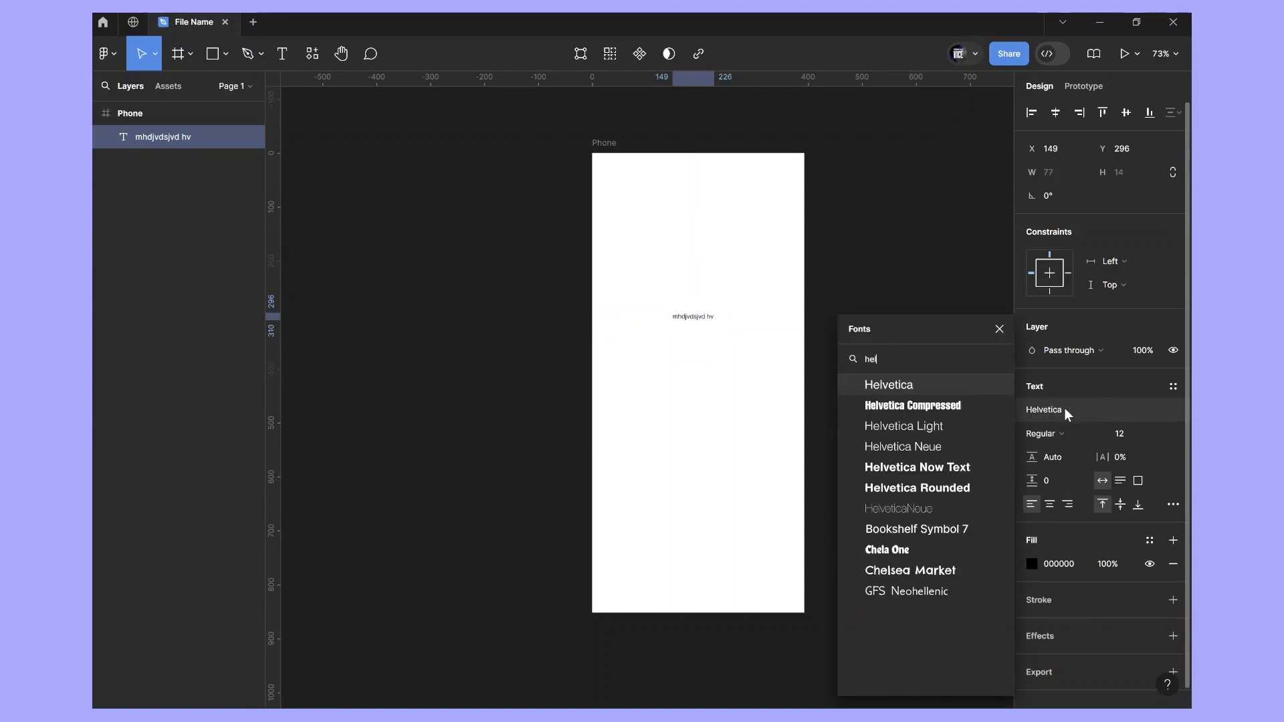
{"action": "left_click", "coordinate": [961, 383]}
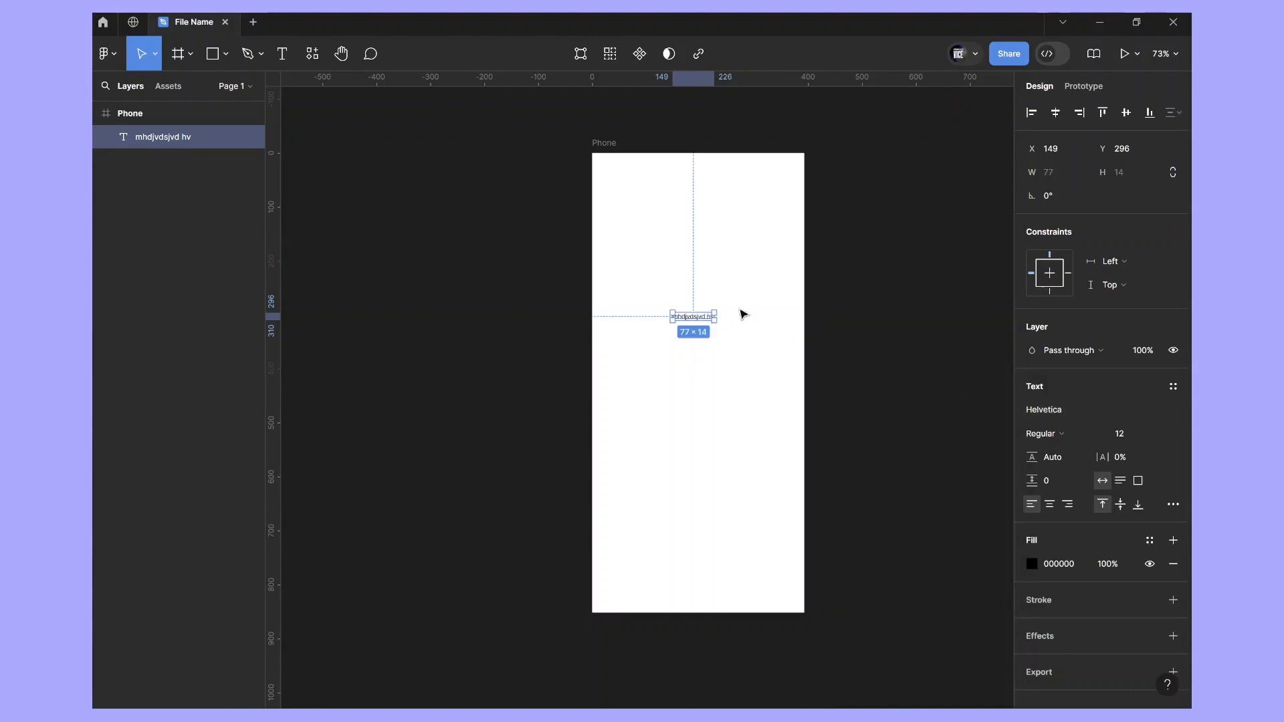
{"action": "scroll", "coordinate": [714, 307], "scroll_direction": "up", "scroll_amount": 5}
{"action": "scroll", "coordinate": [706, 371], "scroll_direction": "down", "scroll_amount": 4}
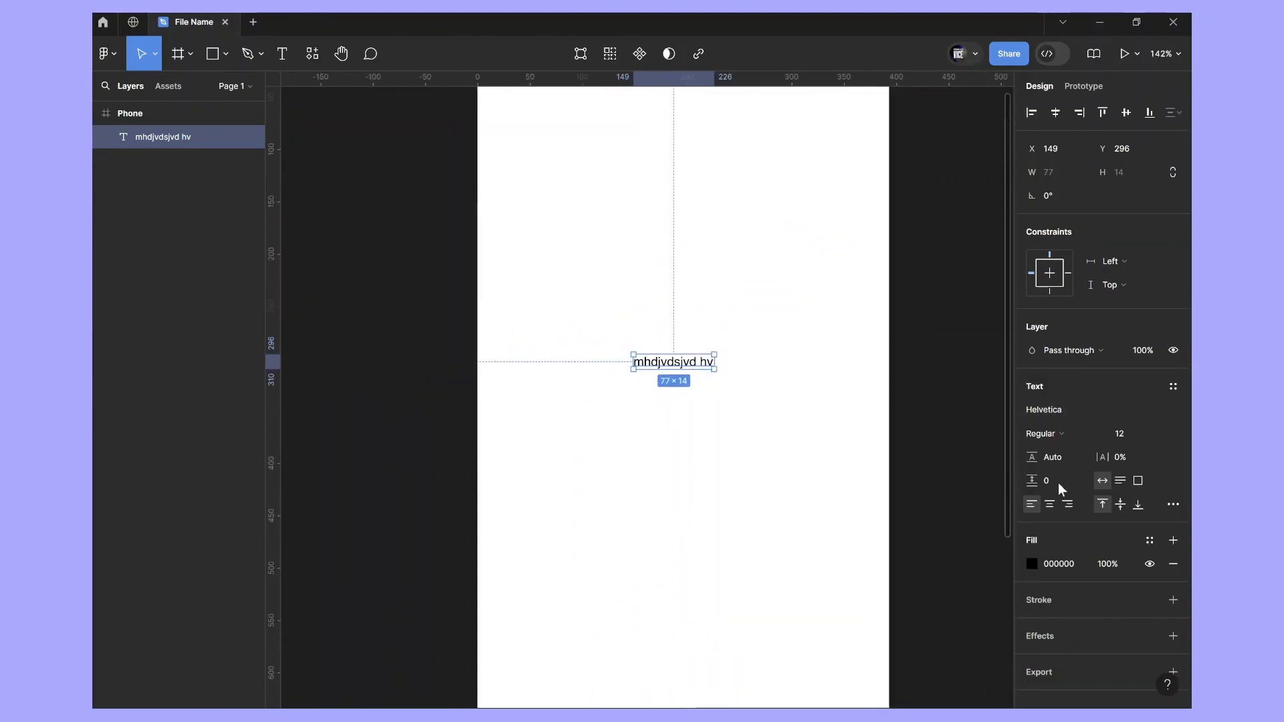
{"action": "left_click", "coordinate": [1082, 435]}
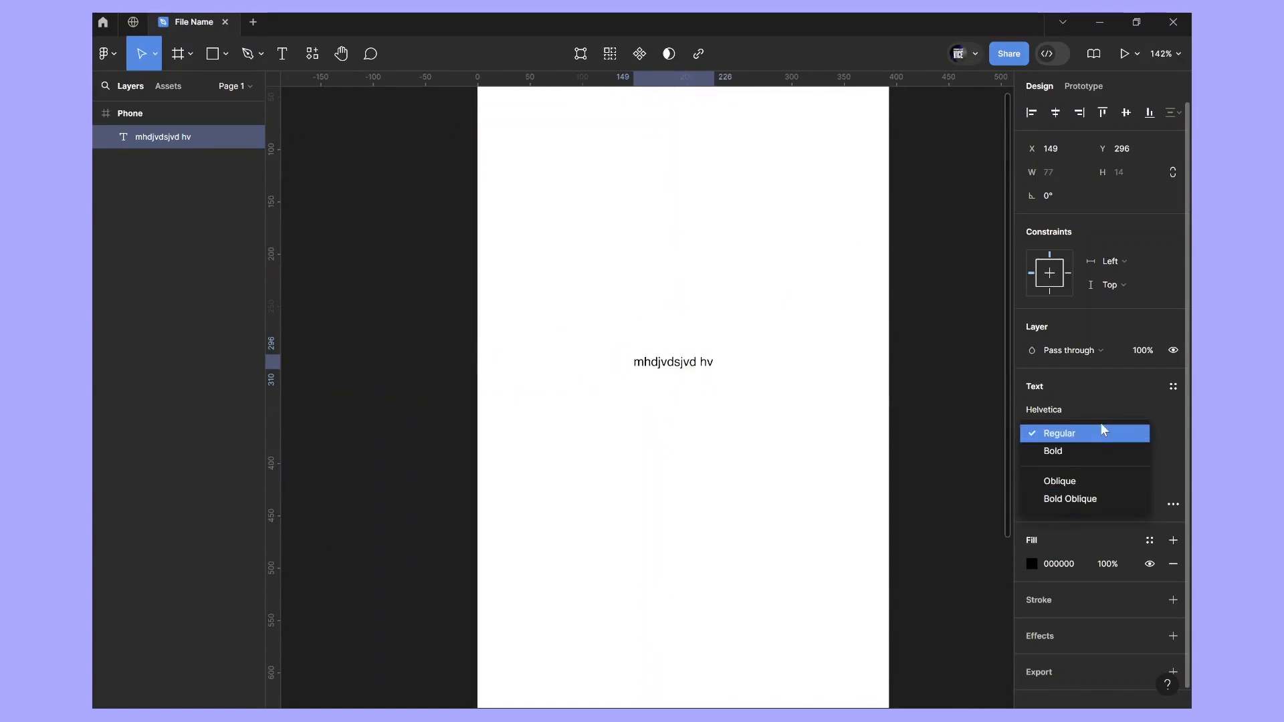
{"action": "left_click", "coordinate": [1101, 436]}
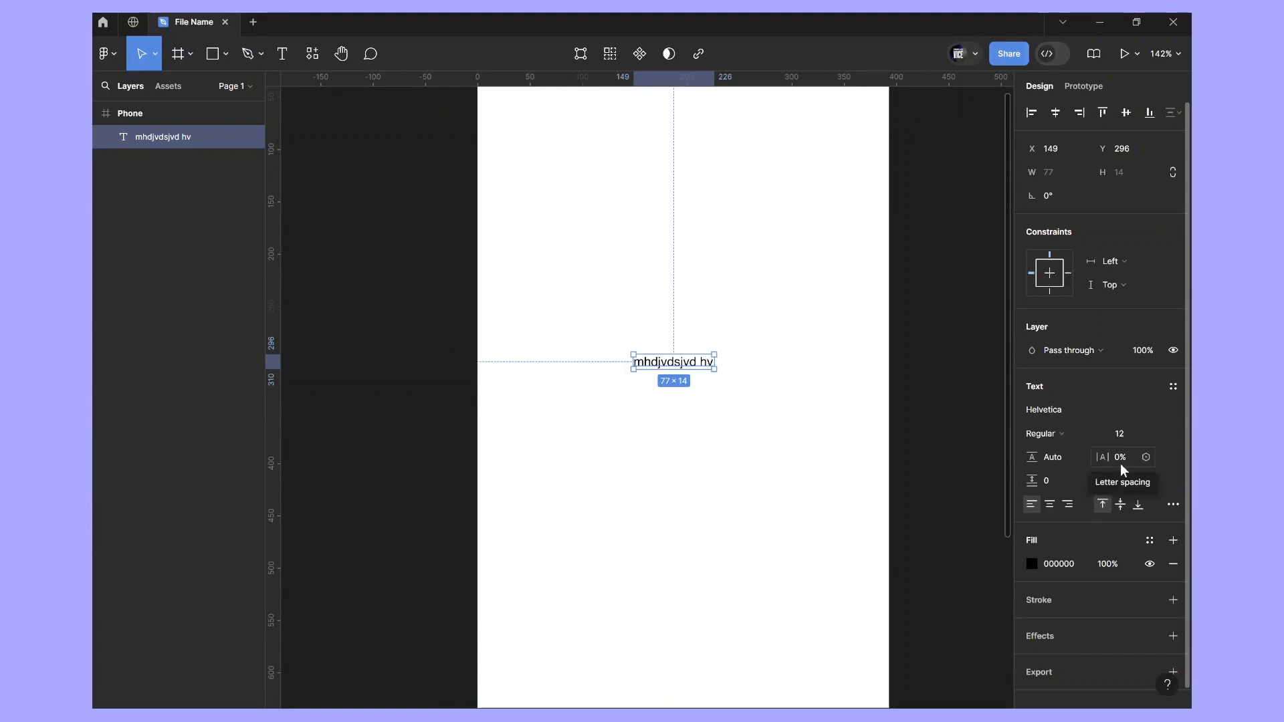
{"action": "scroll", "coordinate": [929, 468], "scroll_direction": "down", "scroll_amount": 3}
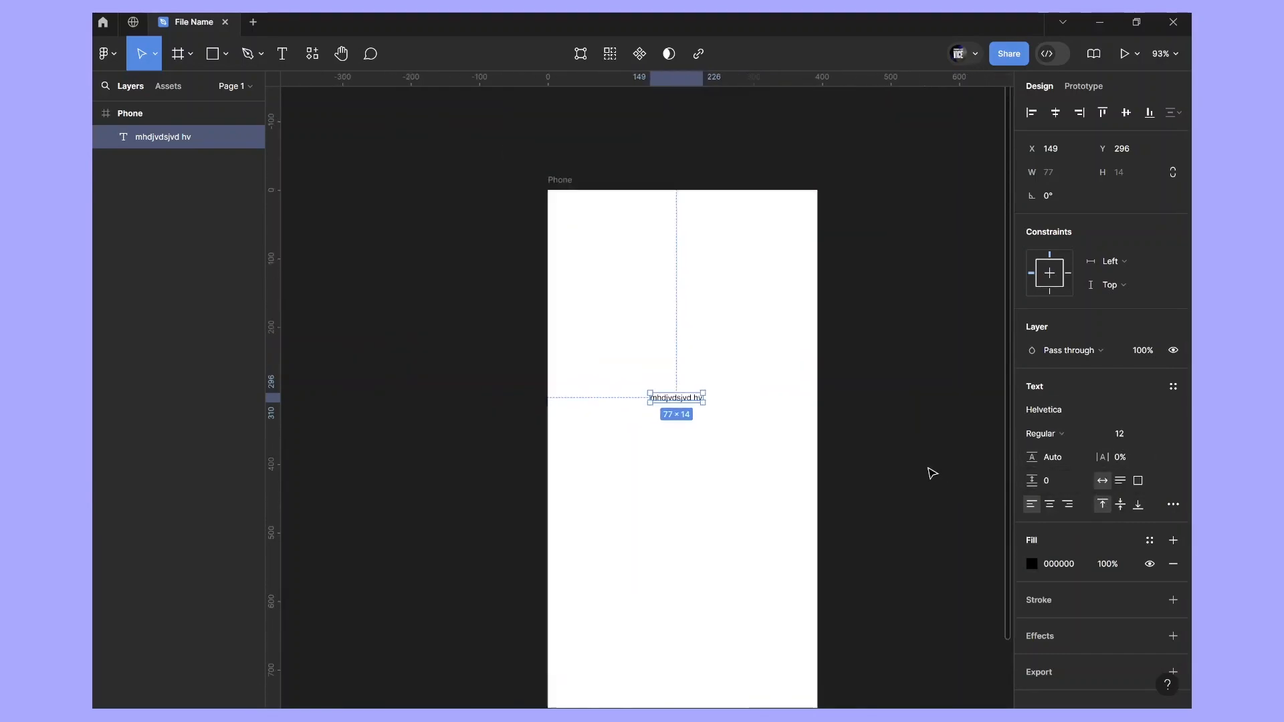
{"action": "scroll", "coordinate": [862, 447], "scroll_direction": "right", "scroll_amount": 3}
{"action": "scroll", "coordinate": [863, 446], "scroll_direction": "down", "scroll_amount": 2}
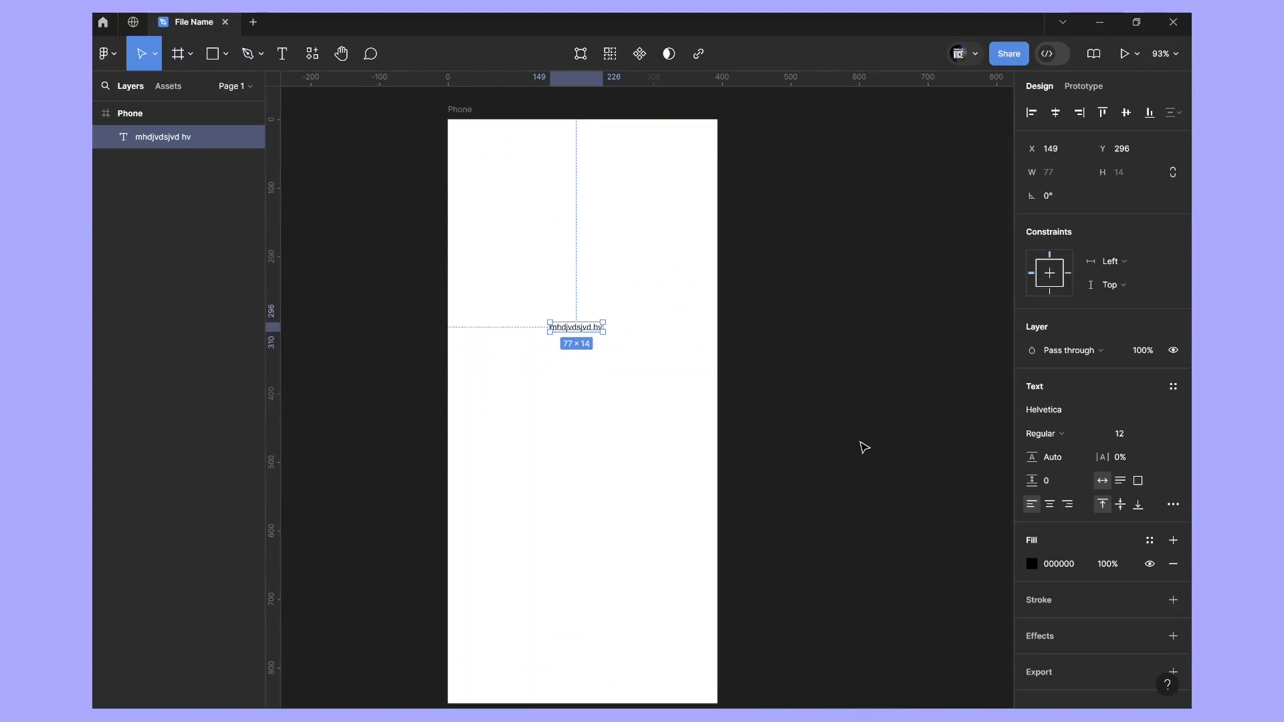
{"action": "left_click", "coordinate": [553, 367]}
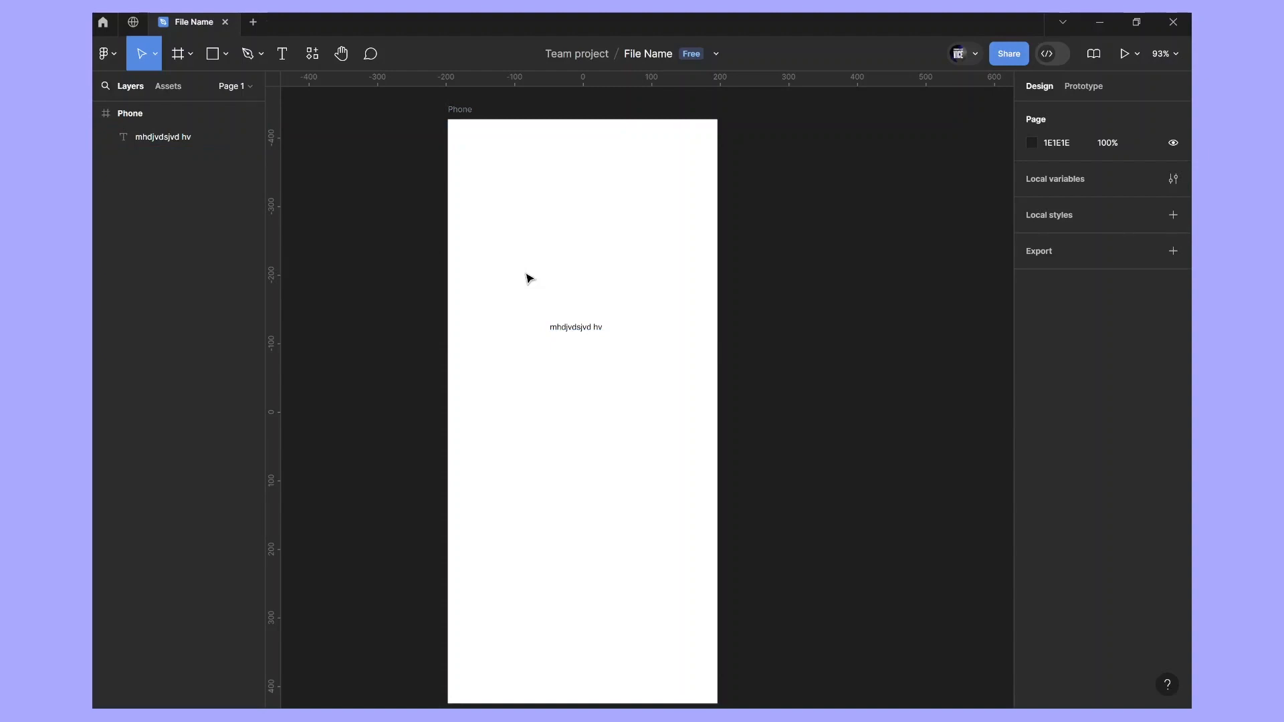
Look at the component library's categories and pan the canvas around the Phone frame with the Hand tool
{"action": "left_click", "coordinate": [313, 56]}
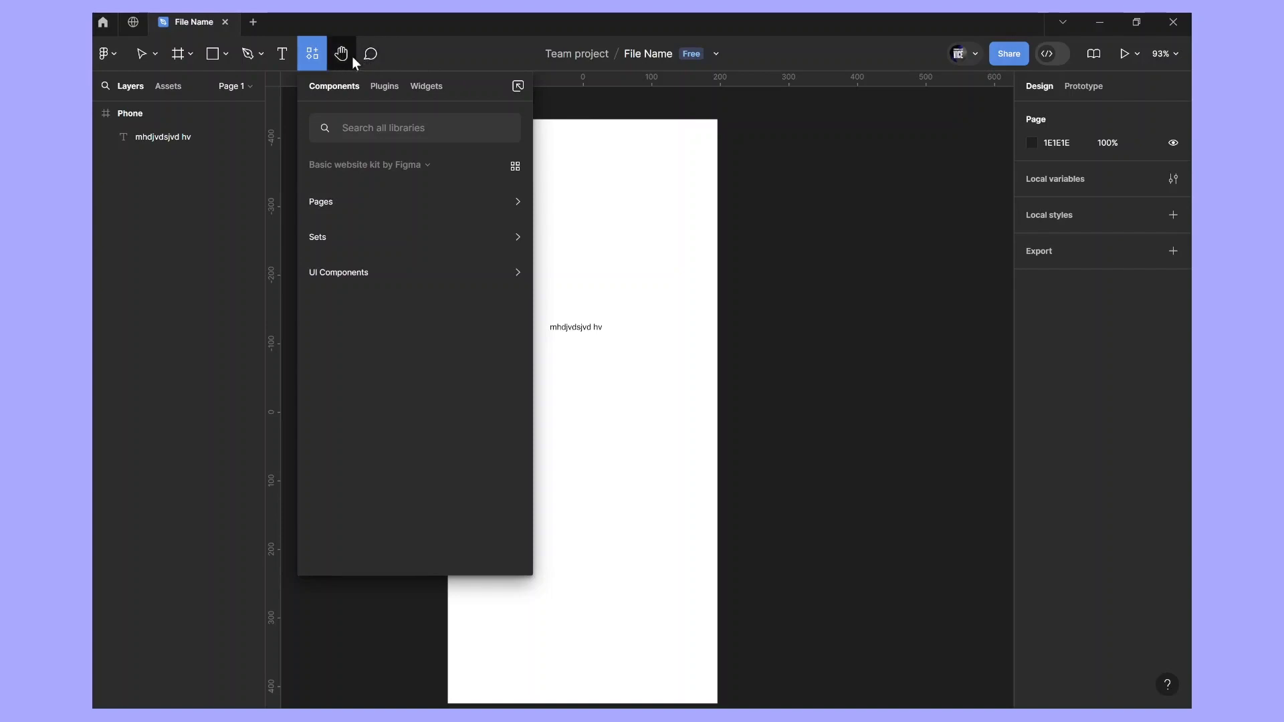
{"action": "left_click", "coordinate": [778, 213]}
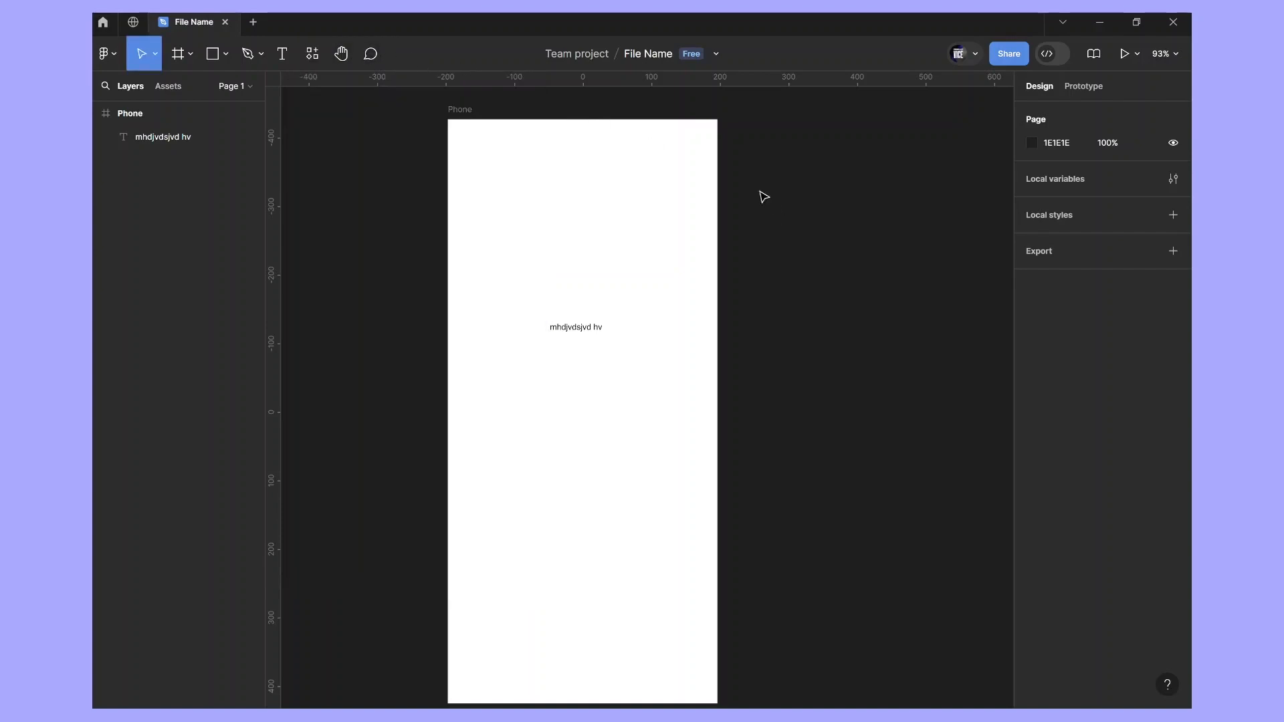
{"action": "left_click", "coordinate": [345, 52]}
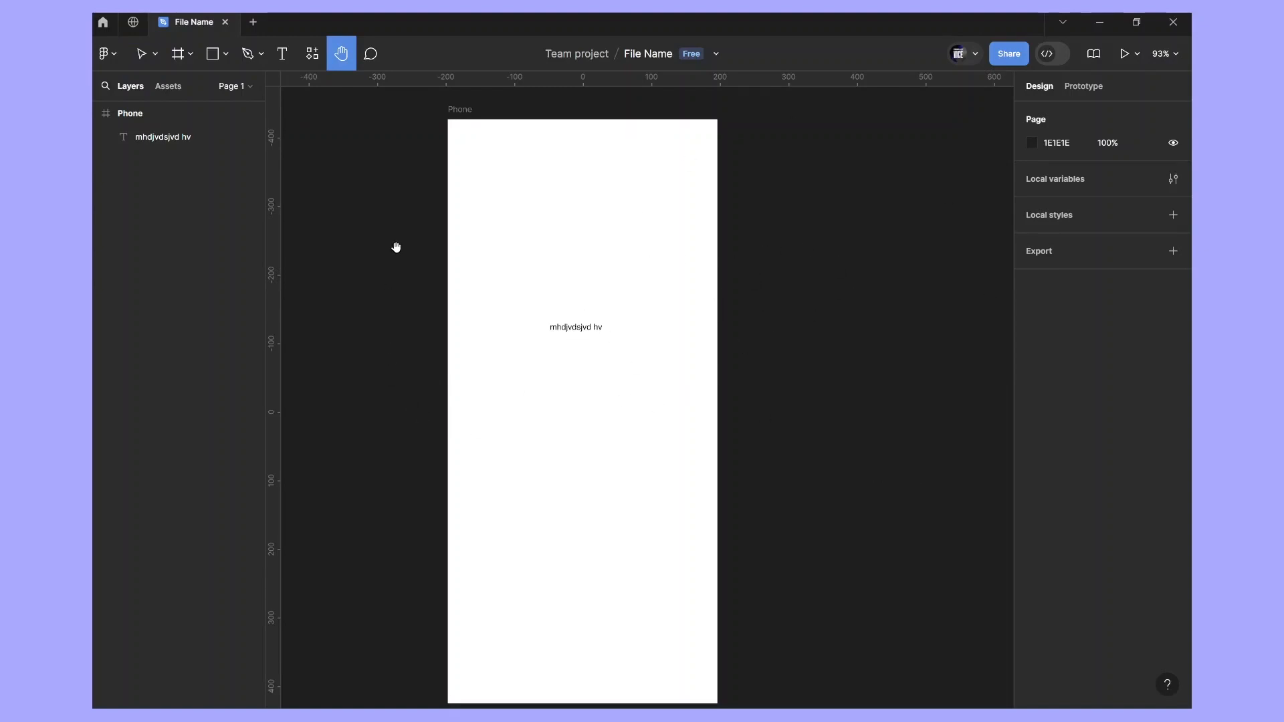
{"action": "left_click_drag", "start_coordinate": [355, 315], "coordinate": [450, 272]}
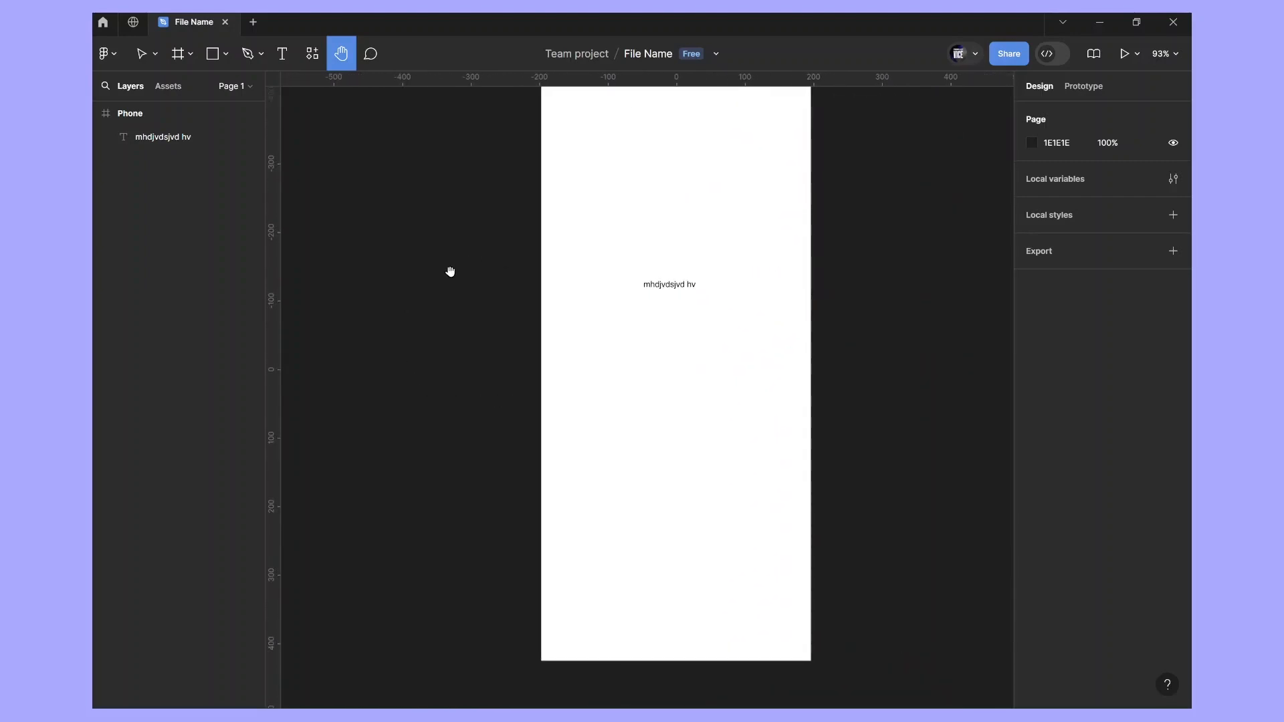
{"action": "left_click_drag", "start_coordinate": [729, 192], "coordinate": [735, 224]}
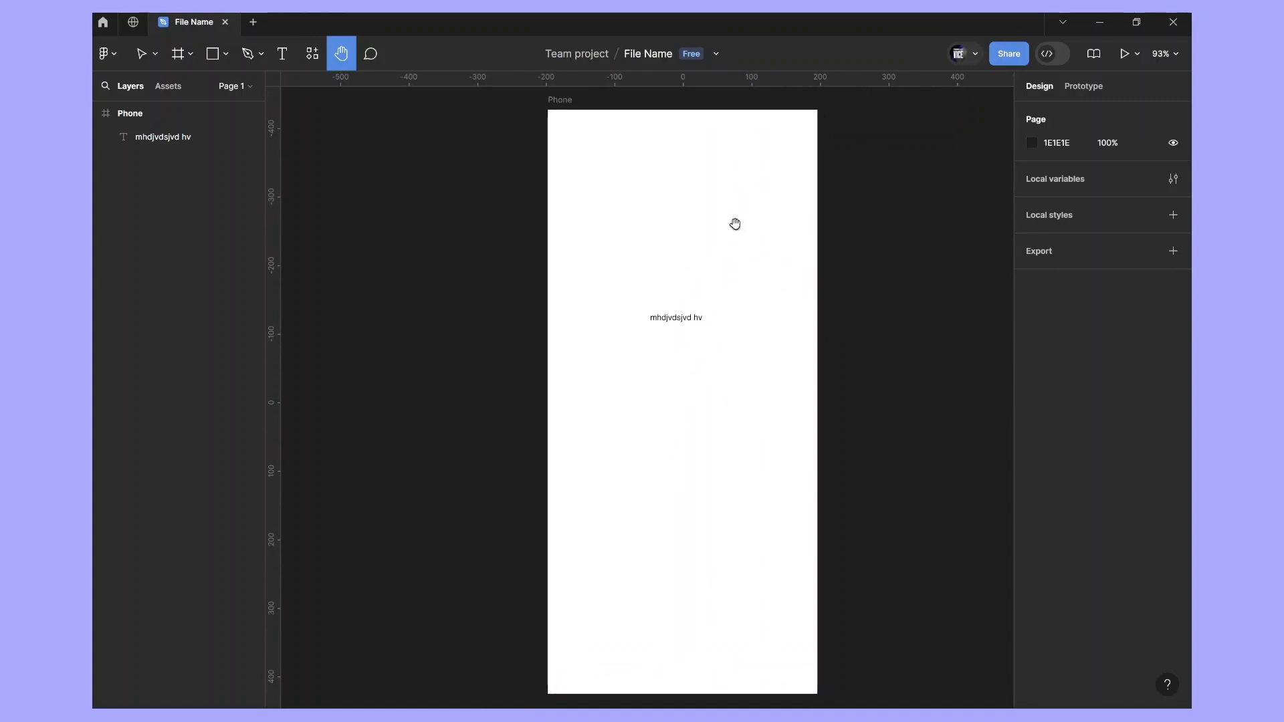
Practise moving around the canvas with the Hand tool, viewing the Phone frame from close up and far away
{"action": "scroll", "coordinate": [734, 223], "scroll_direction": "up", "scroll_amount": 2}
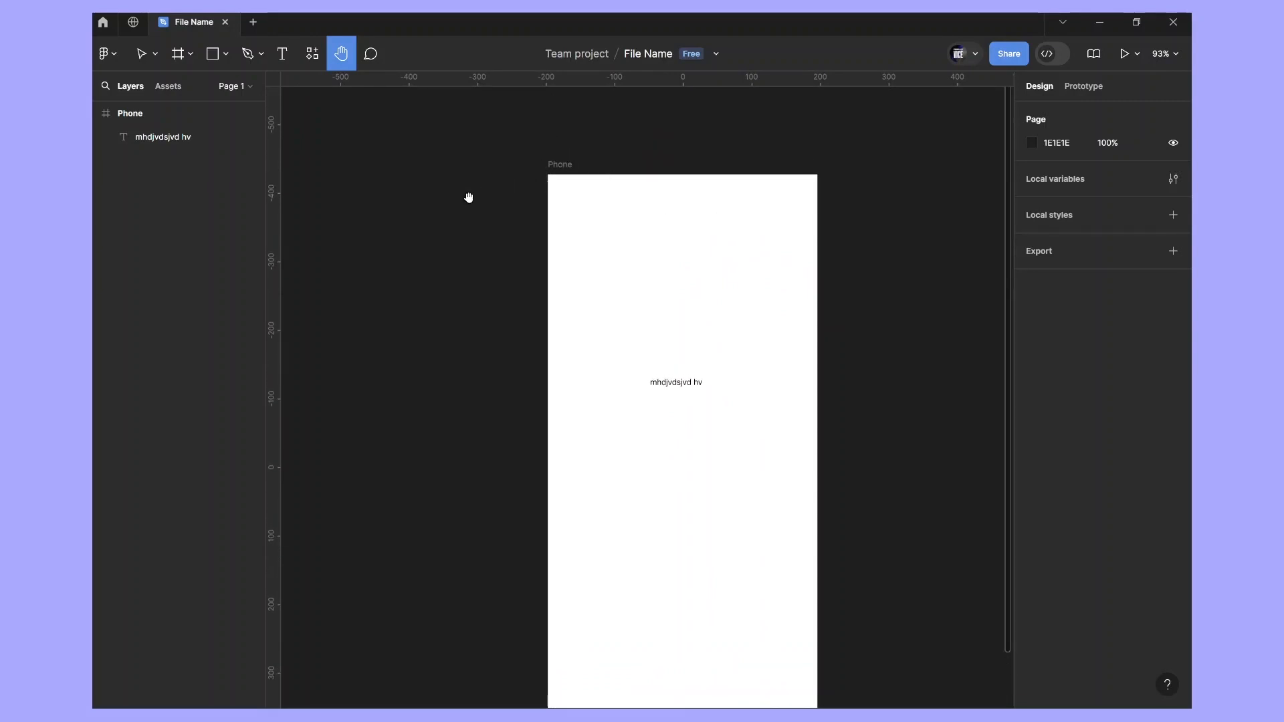
{"action": "left_click_drag", "start_coordinate": [636, 200], "coordinate": [602, 158]}
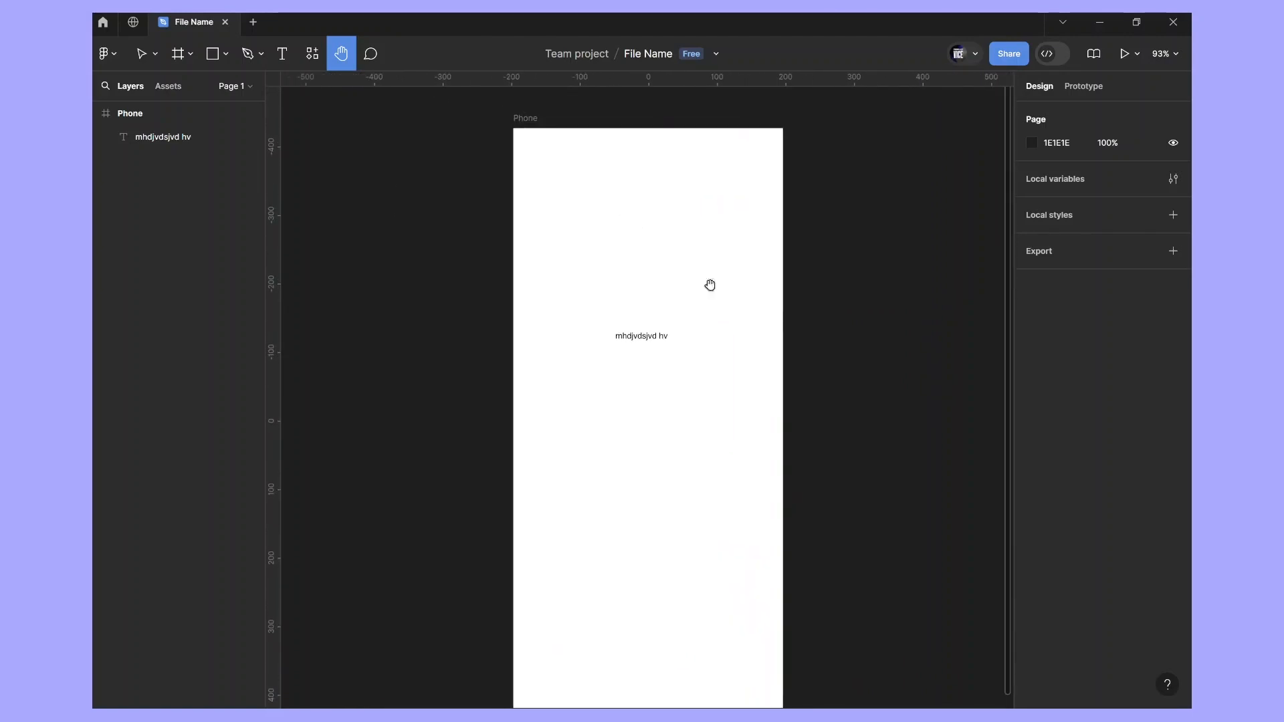
{"action": "scroll", "coordinate": [882, 283], "scroll_direction": "down", "scroll_amount": 10}
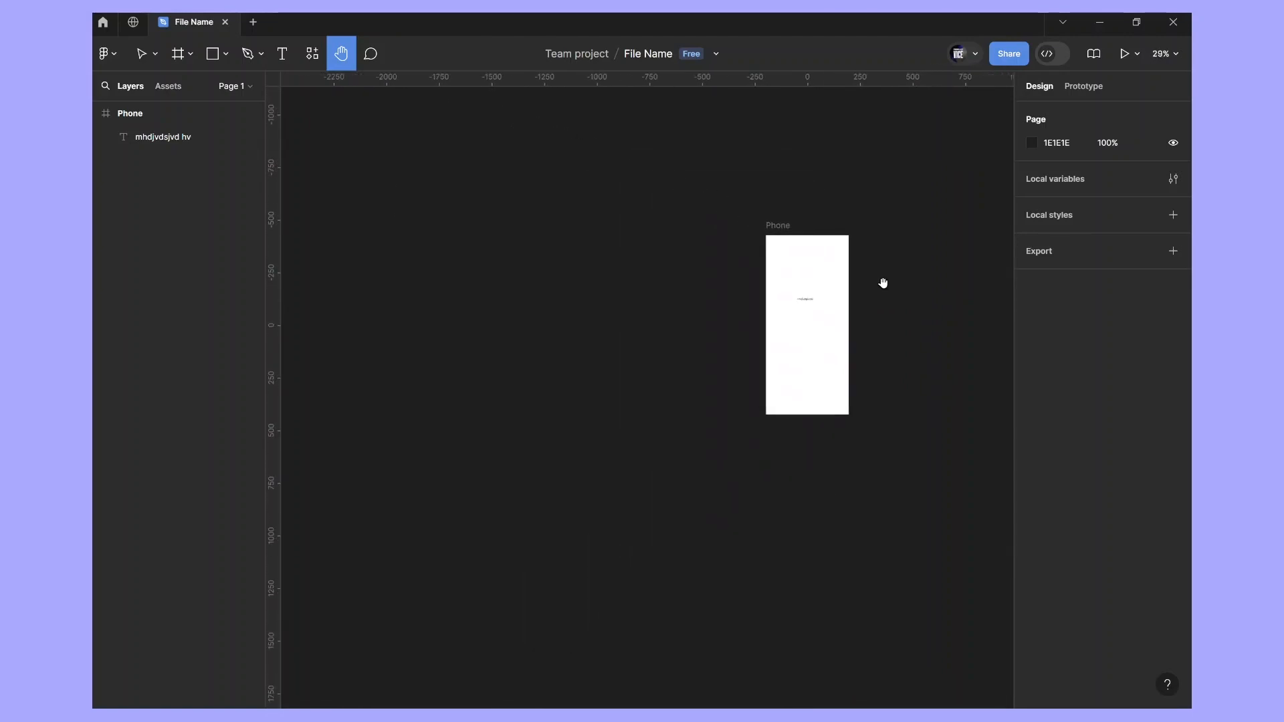
{"action": "scroll", "coordinate": [883, 282], "scroll_direction": "down", "scroll_amount": 10}
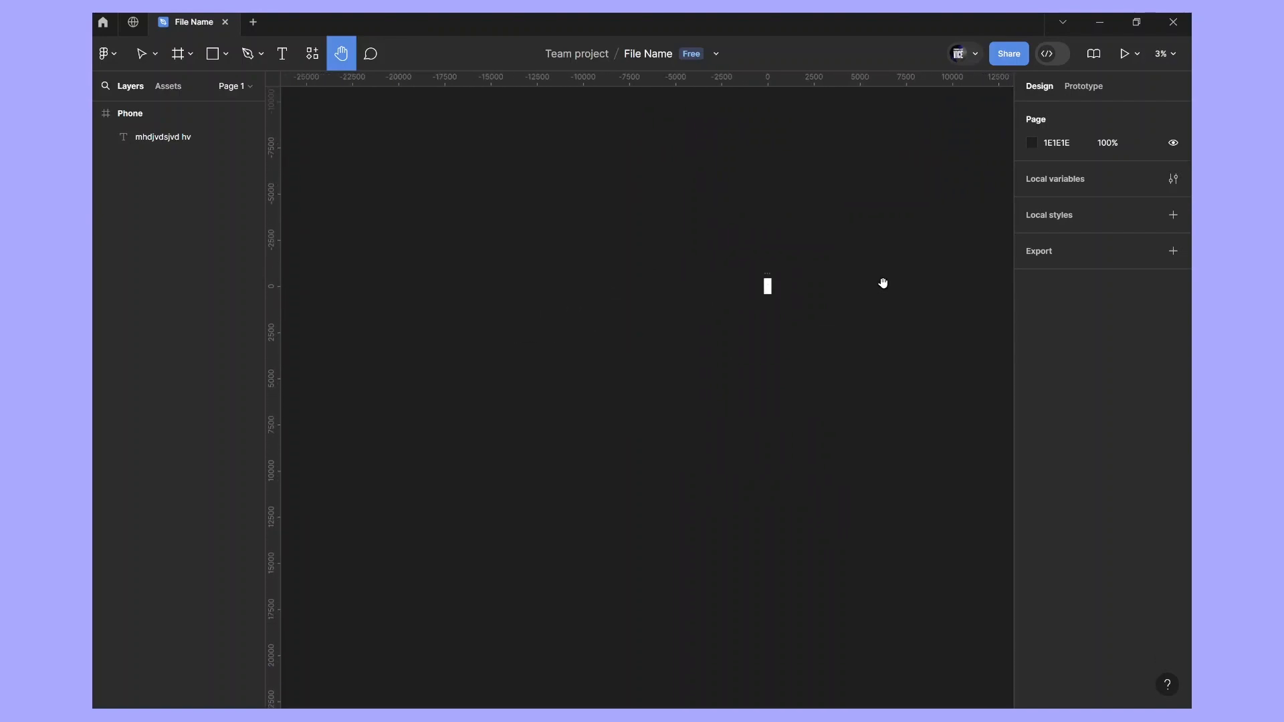
{"action": "scroll", "coordinate": [882, 283], "scroll_direction": "down", "scroll_amount": 5}
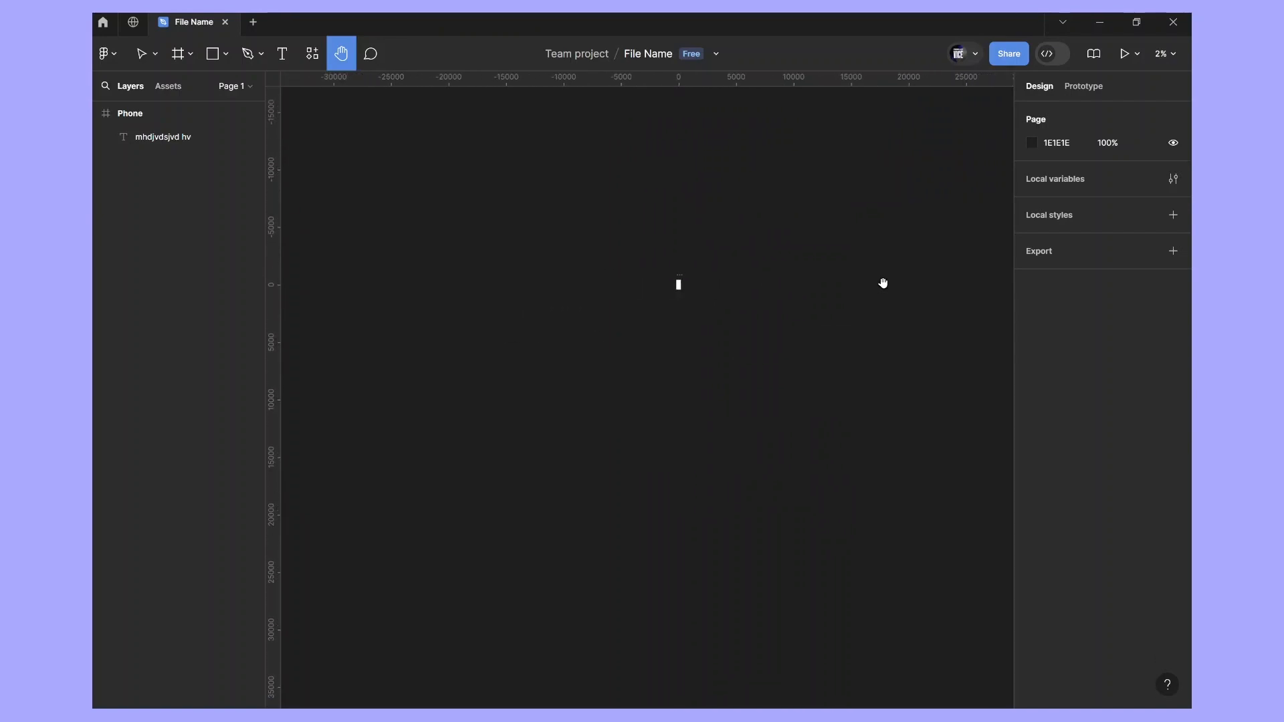
{"action": "scroll", "coordinate": [883, 283], "scroll_direction": "left", "scroll_amount": 10}
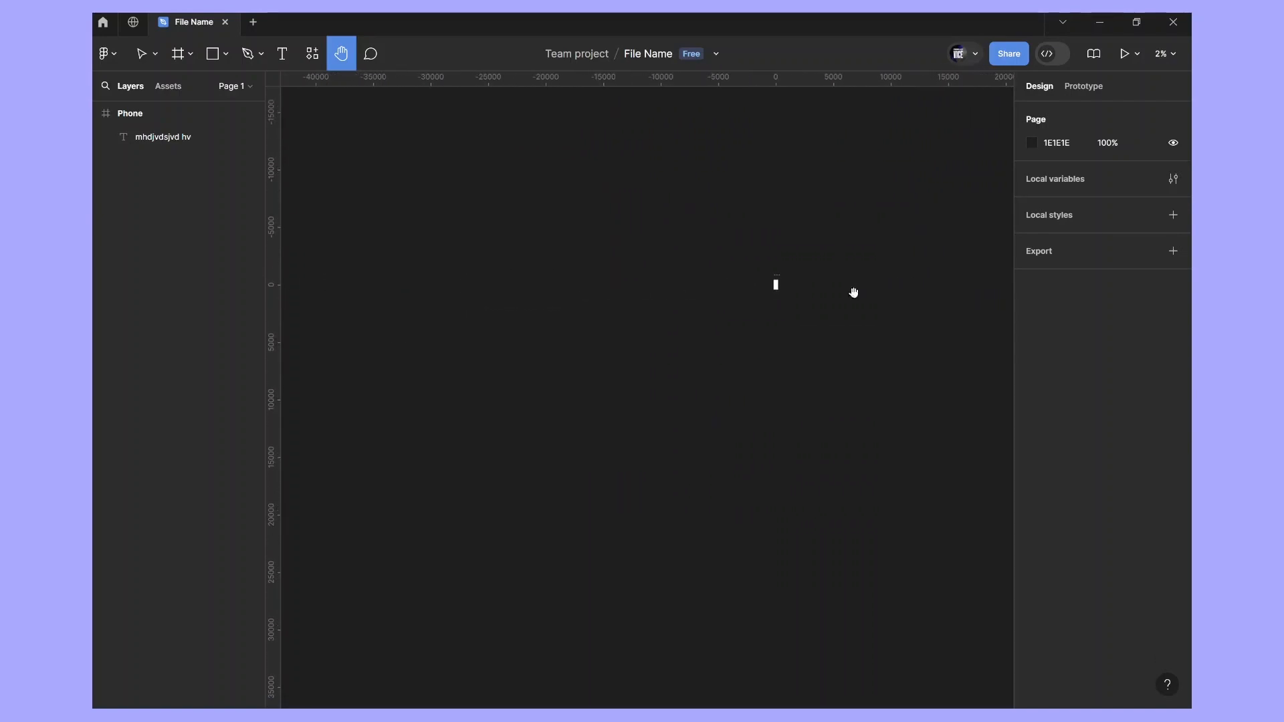
{"action": "scroll", "coordinate": [799, 299], "scroll_direction": "up", "scroll_amount": 1}
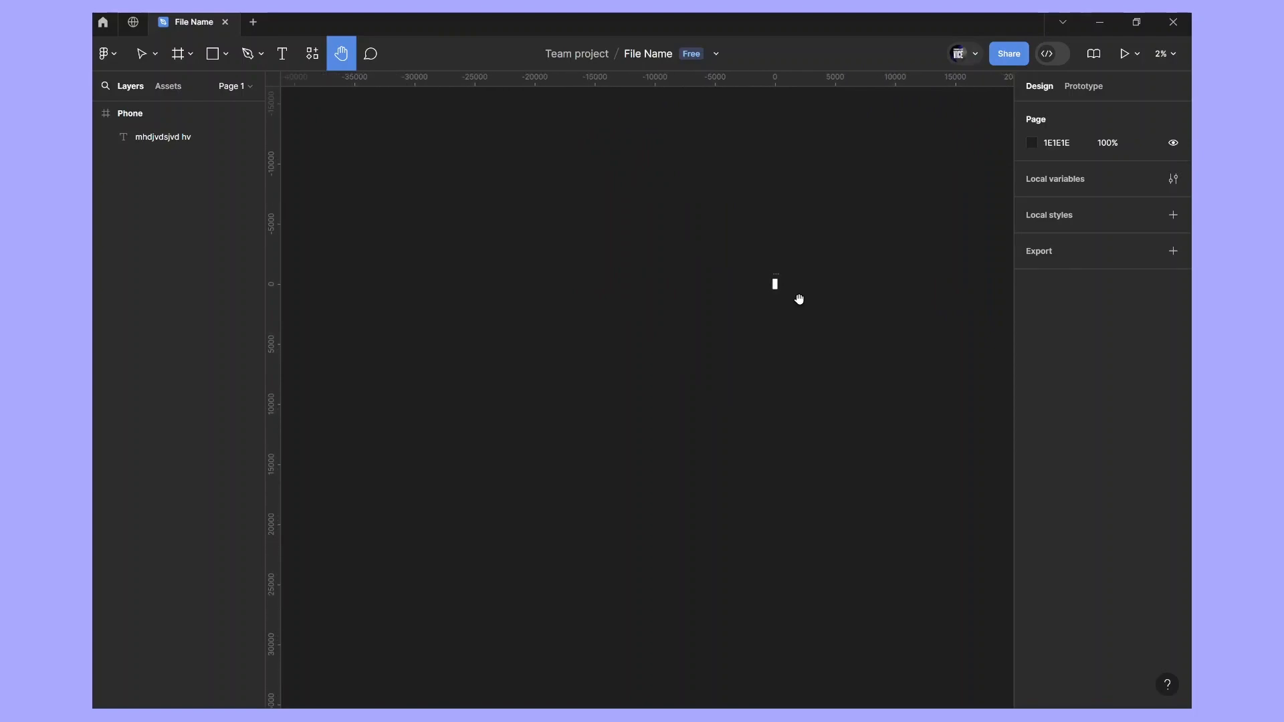
{"action": "scroll", "coordinate": [786, 282], "scroll_direction": "up", "scroll_amount": 10}
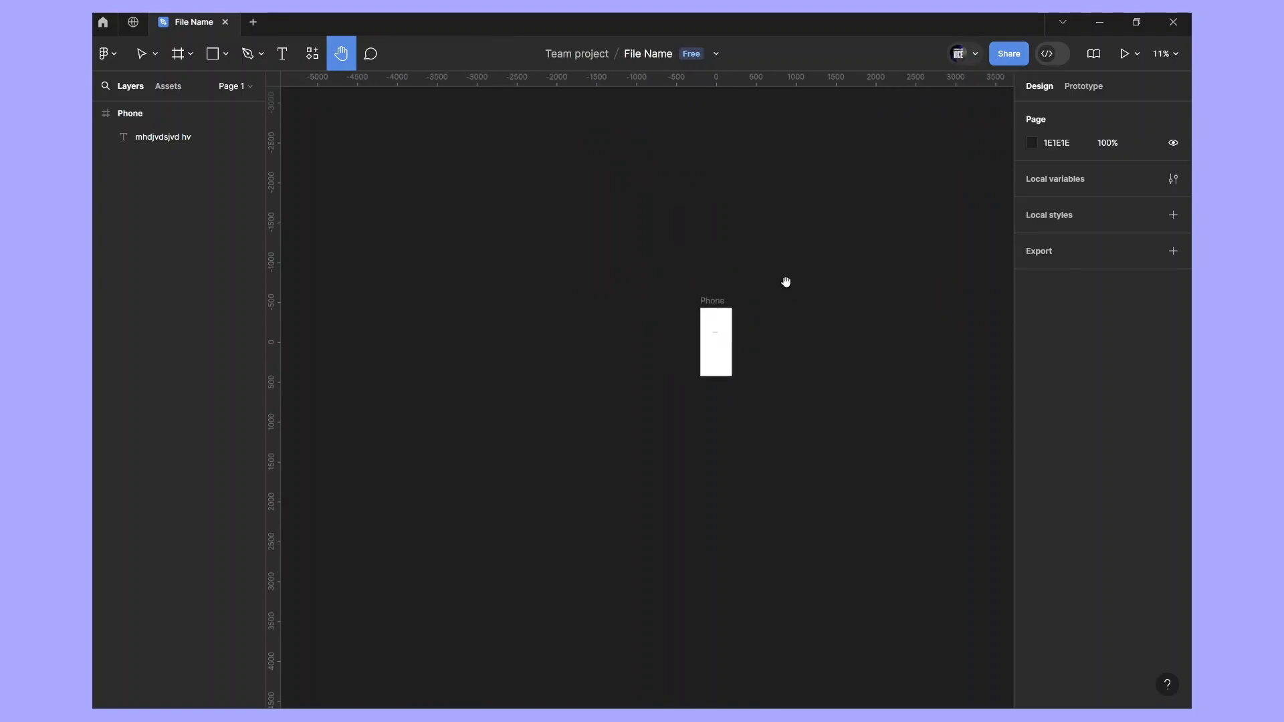
{"action": "scroll", "coordinate": [788, 345], "scroll_direction": "down", "scroll_amount": 5}
{"action": "scroll", "coordinate": [788, 346], "scroll_direction": "down", "scroll_amount": 10}
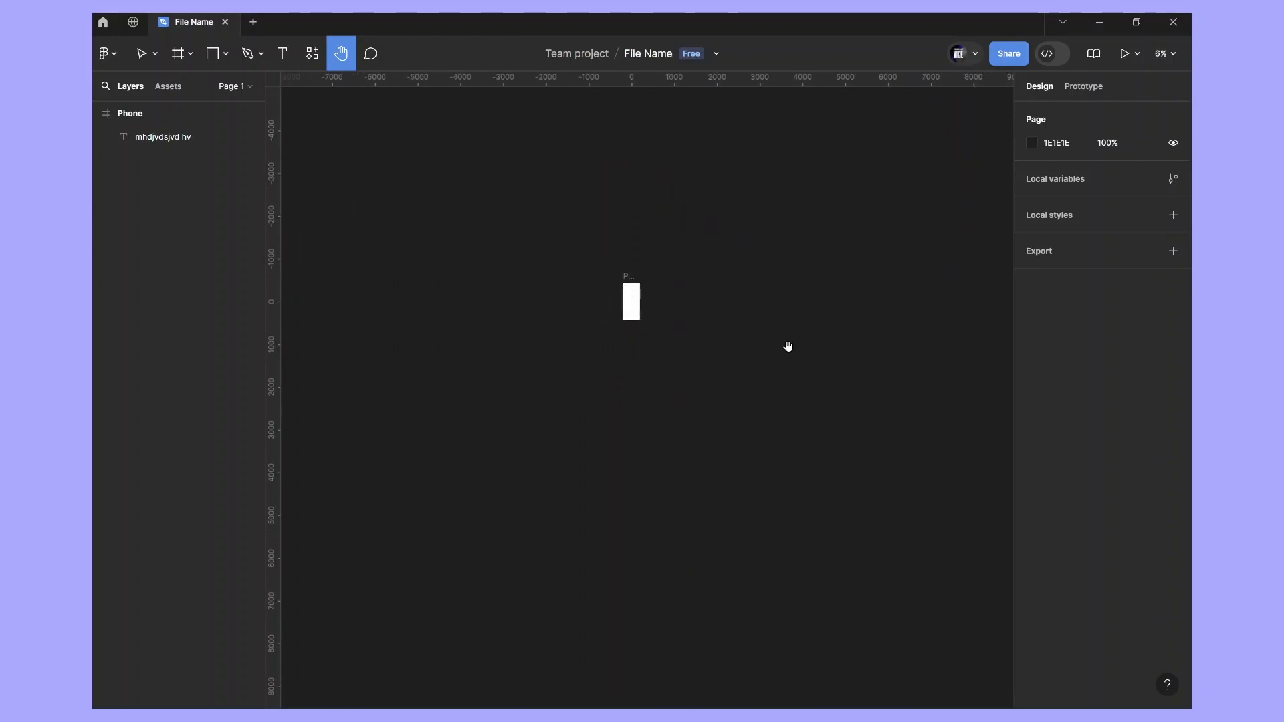
{"action": "scroll", "coordinate": [529, 278], "scroll_direction": "right", "scroll_amount": 5}
{"action": "scroll", "coordinate": [529, 278], "scroll_direction": "left", "scroll_amount": 3}
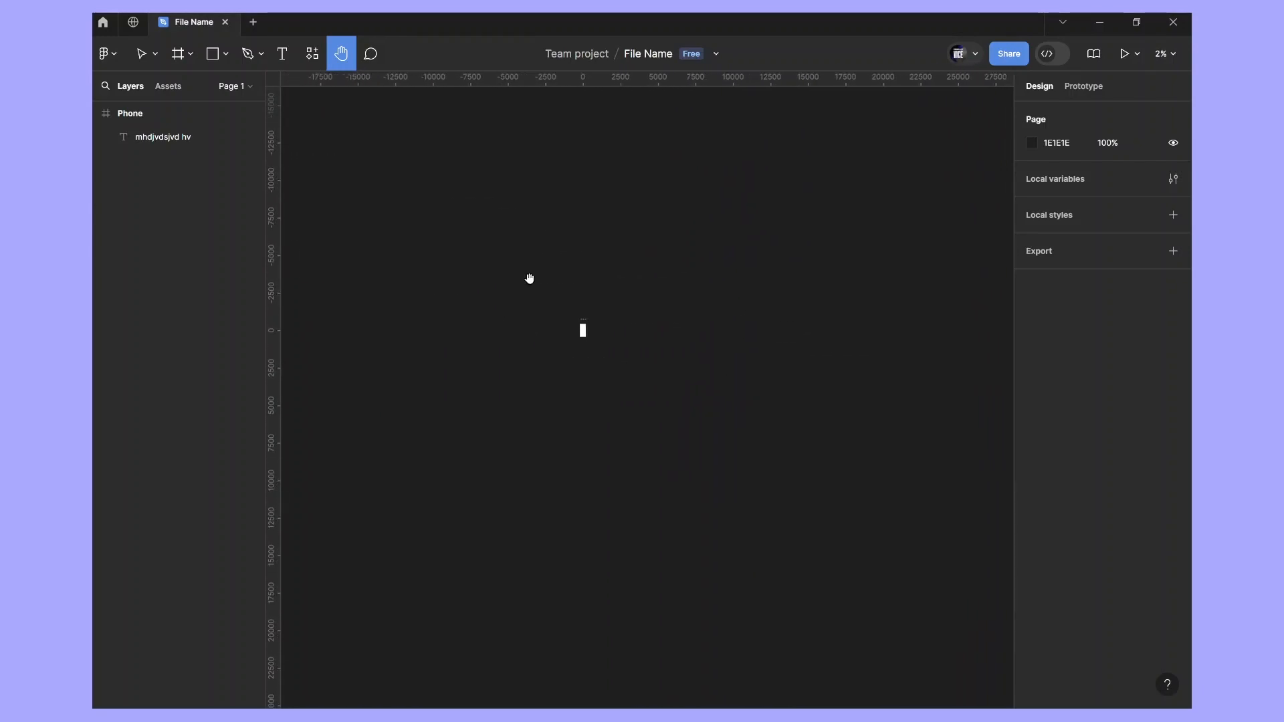
{"action": "scroll", "coordinate": [622, 320], "scroll_direction": "up", "scroll_amount": 5}
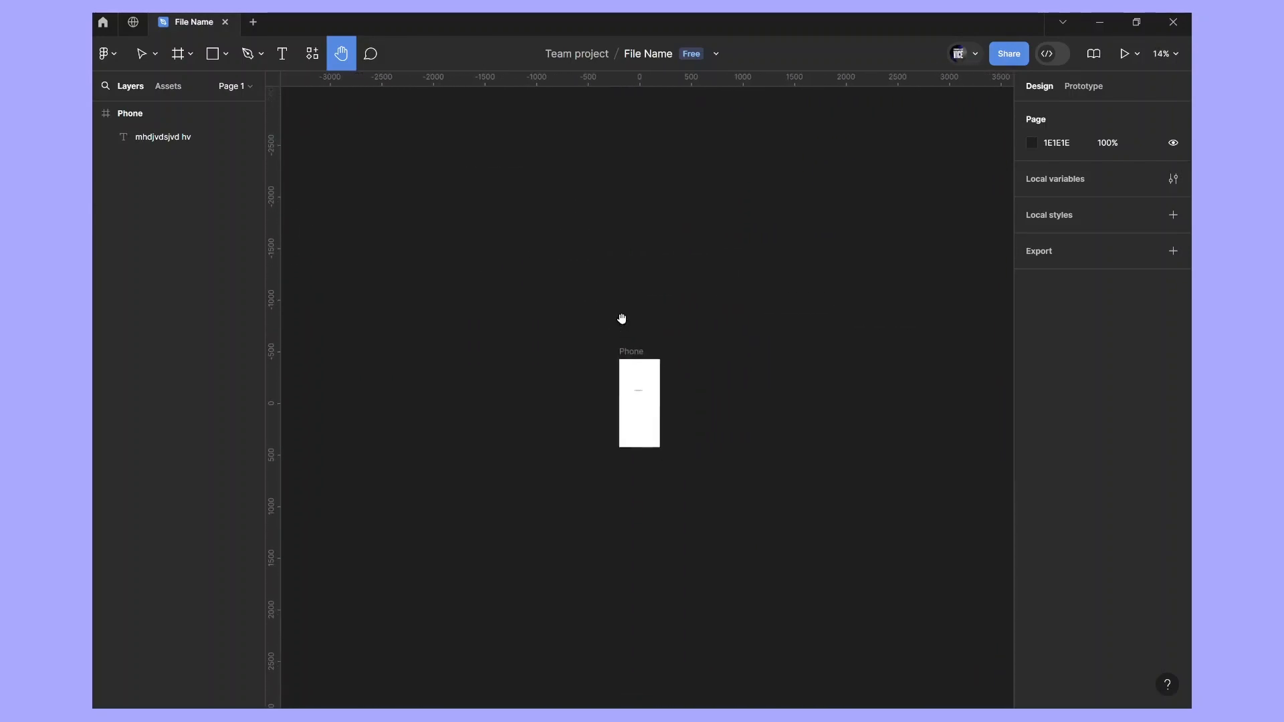
{"action": "scroll", "coordinate": [690, 427], "scroll_direction": "up", "scroll_amount": 3}
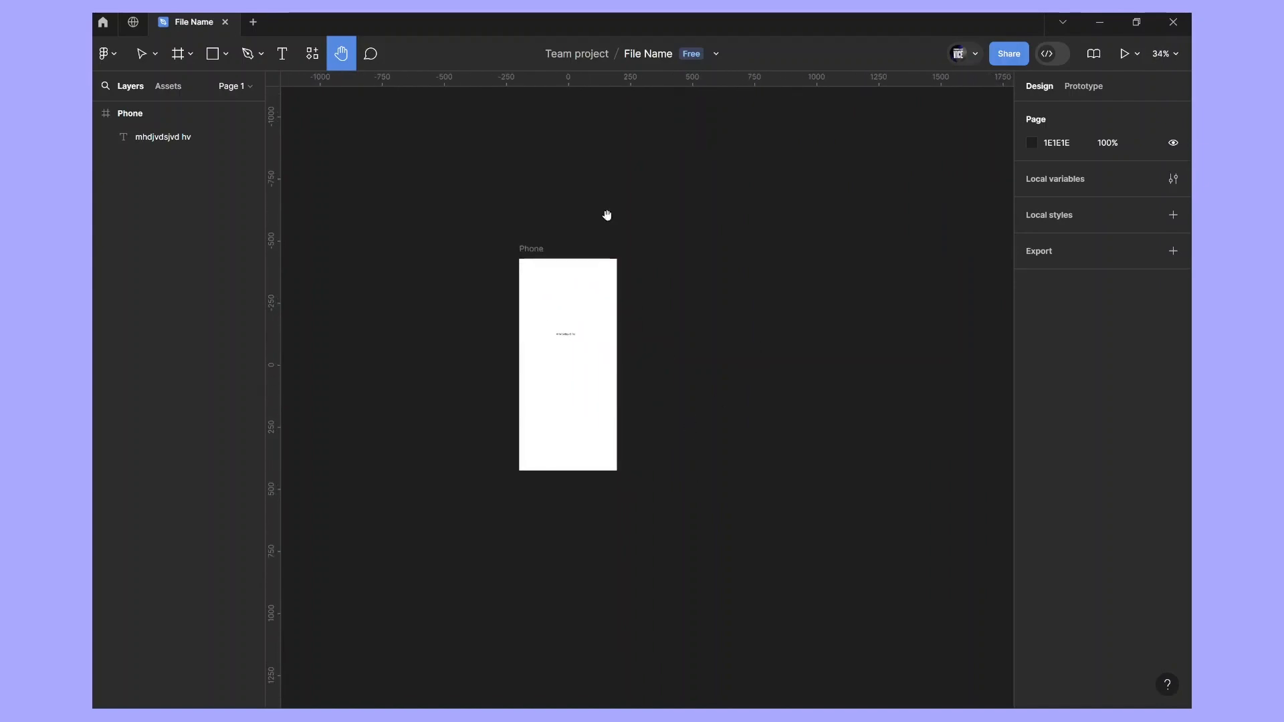
{"action": "left_click_drag", "start_coordinate": [634, 197], "coordinate": [613, 177]}
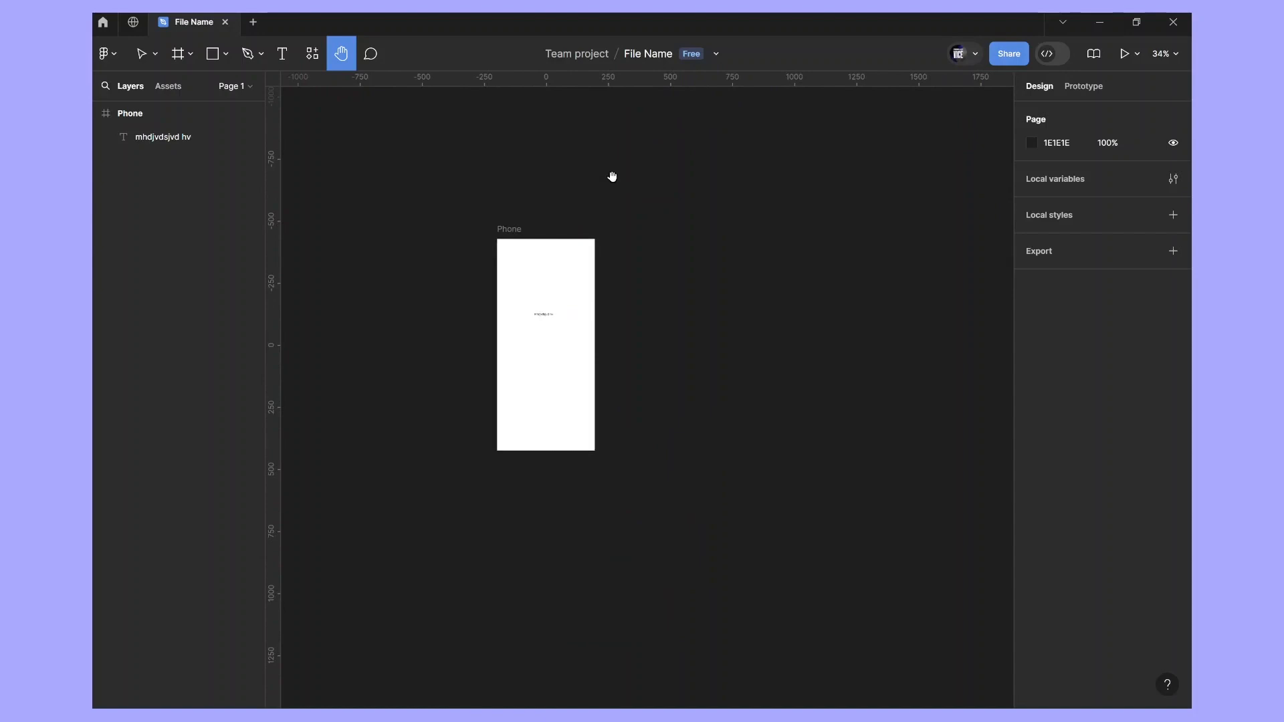
Switch to the Move tool and examine the text inside the Phone frame at different magnifications, down to its individual letters
{"action": "left_click", "coordinate": [143, 56]}
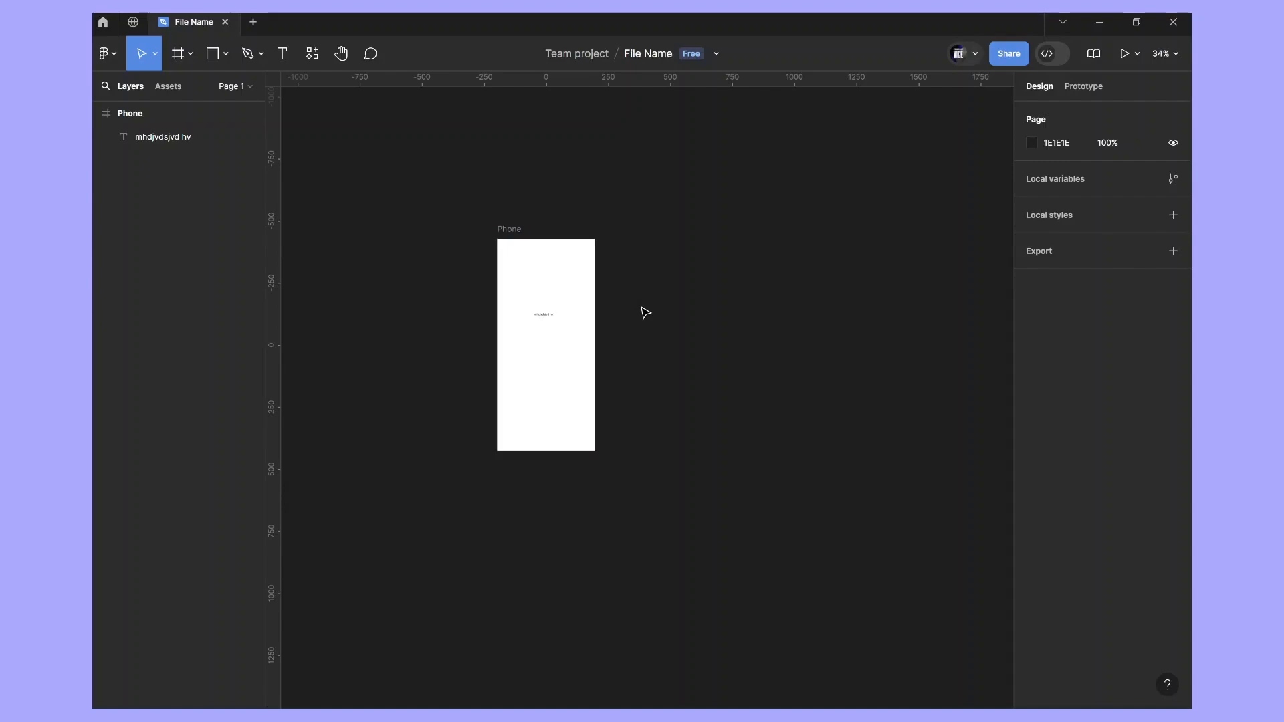
{"action": "scroll", "coordinate": [644, 312], "scroll_direction": "up", "scroll_amount": 2}
{"action": "scroll", "coordinate": [644, 313], "scroll_direction": "down", "scroll_amount": 1}
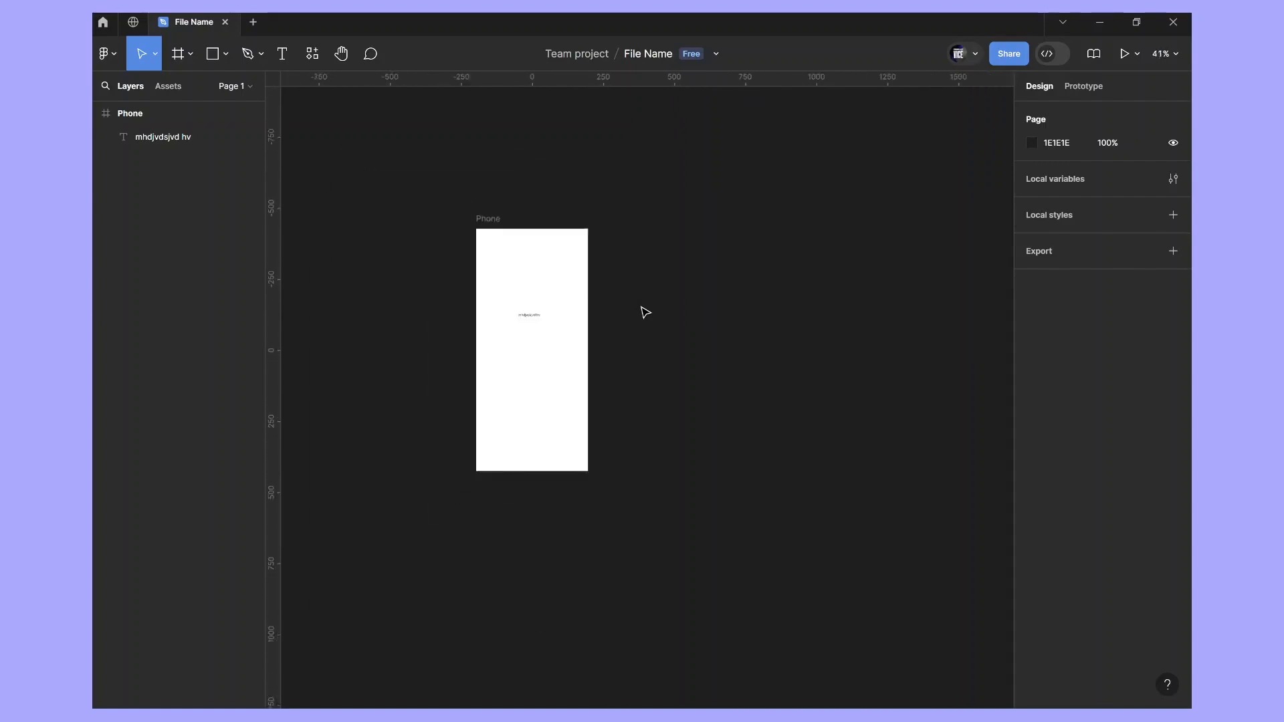
{"action": "scroll", "coordinate": [645, 312], "scroll_direction": "up", "scroll_amount": 3}
{"action": "scroll", "coordinate": [645, 312], "scroll_direction": "down", "scroll_amount": 5}
{"action": "scroll", "coordinate": [644, 312], "scroll_direction": "up", "scroll_amount": 3}
{"action": "scroll", "coordinate": [645, 312], "scroll_direction": "down", "scroll_amount": 3}
{"action": "scroll", "coordinate": [644, 312], "scroll_direction": "up", "scroll_amount": 3}
{"action": "scroll", "coordinate": [644, 313], "scroll_direction": "down", "scroll_amount": 3}
{"action": "scroll", "coordinate": [644, 313], "scroll_direction": "up", "scroll_amount": 10}
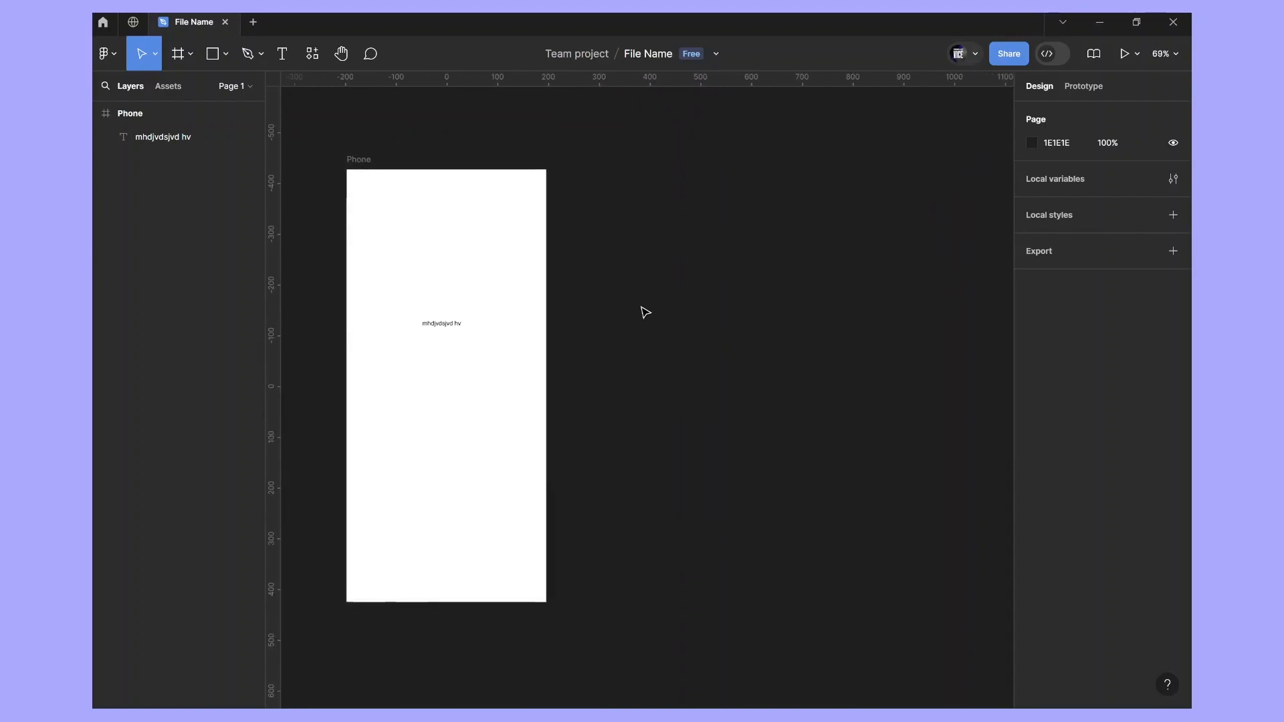
{"action": "scroll", "coordinate": [645, 312], "scroll_direction": "up", "scroll_amount": 11}
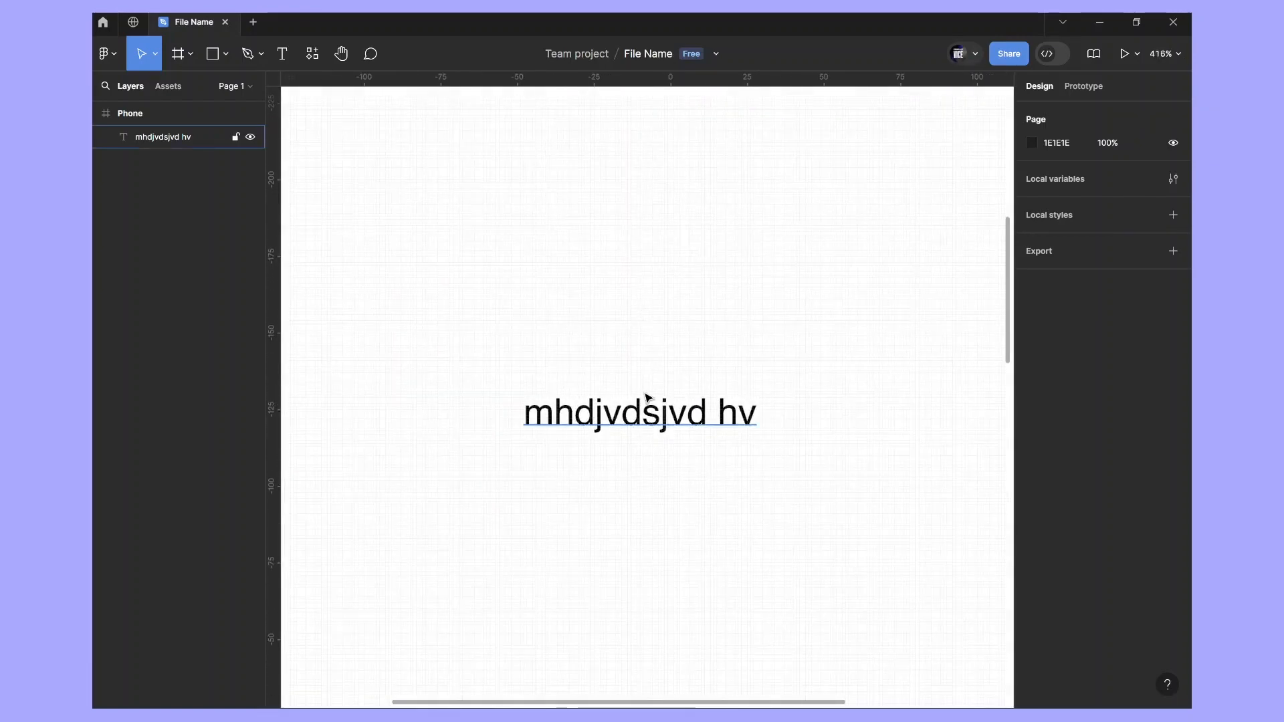
{"action": "scroll", "coordinate": [646, 397], "scroll_direction": "up", "scroll_amount": 9}
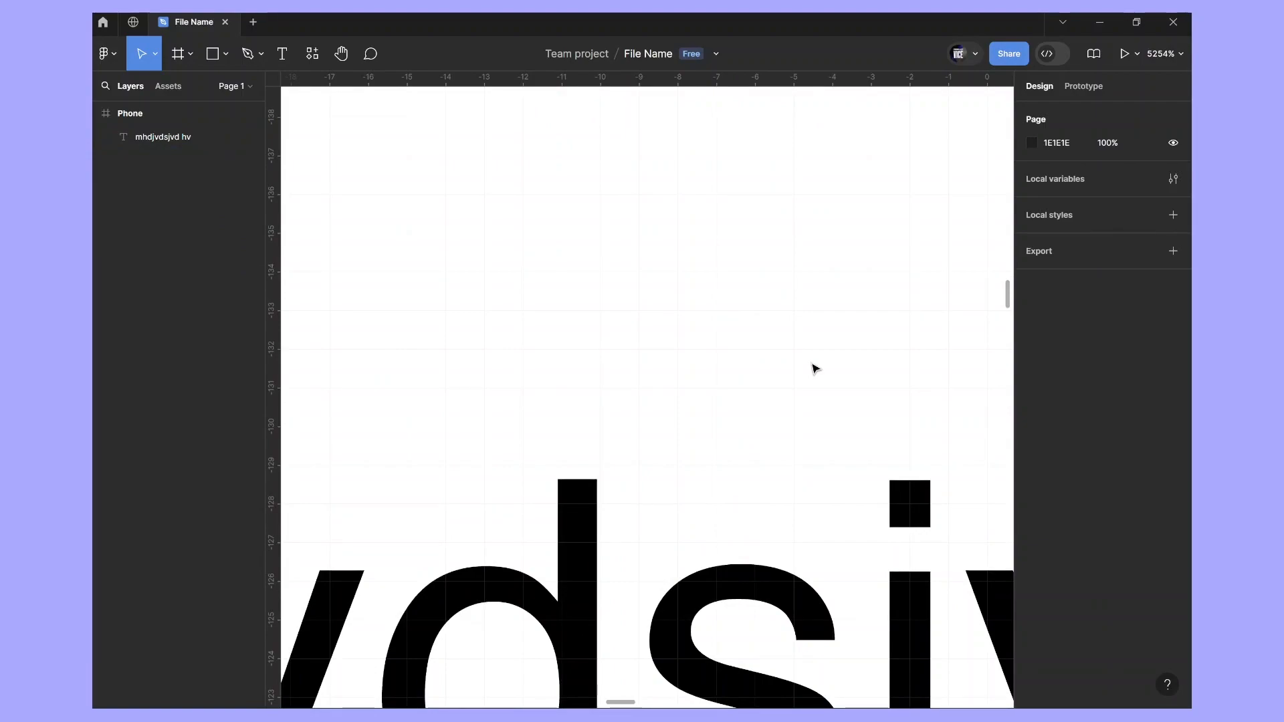
{"action": "scroll", "coordinate": [815, 368], "scroll_direction": "down", "scroll_amount": 15}
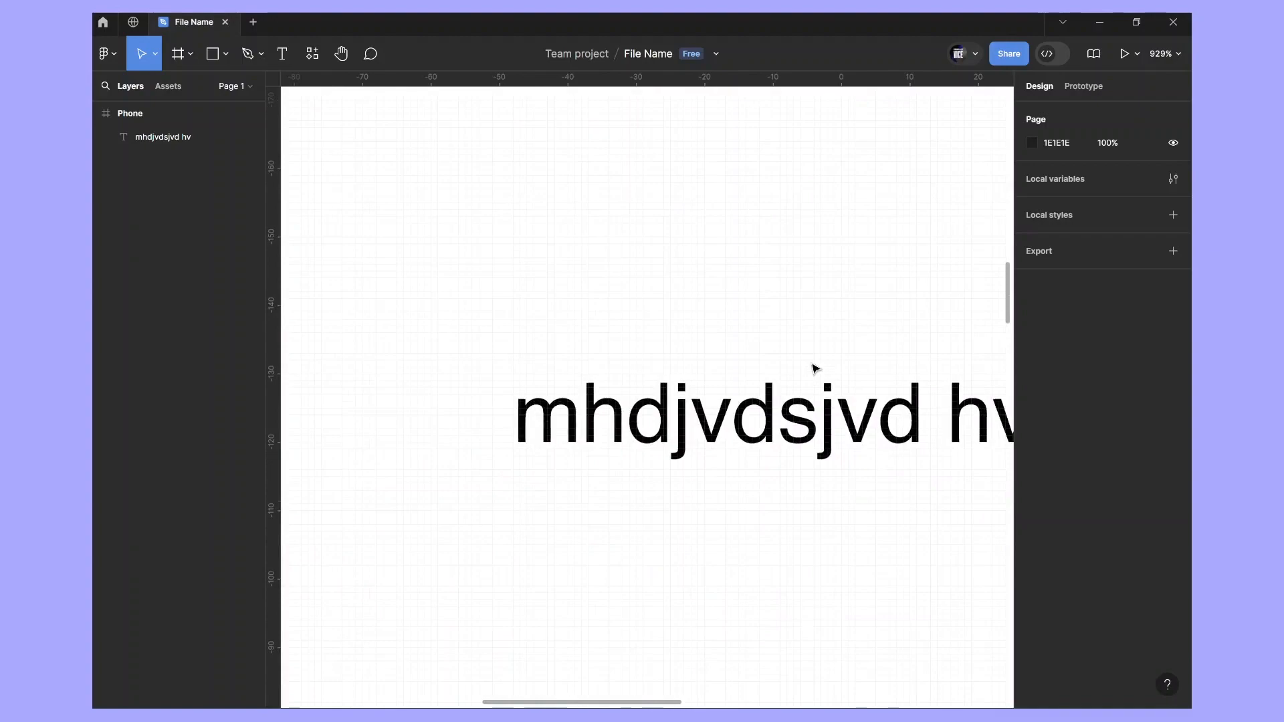
View the canvas sideways and vertically around the text, ending with the whole Phone frame in view
{"action": "scroll", "coordinate": [815, 369], "scroll_direction": "right", "scroll_amount": 4}
{"action": "scroll", "coordinate": [681, 237], "scroll_direction": "up", "scroll_amount": 1}
{"action": "scroll", "coordinate": [633, 252], "scroll_direction": "down", "scroll_amount": 2}
{"action": "scroll", "coordinate": [593, 254], "scroll_direction": "up", "scroll_amount": 4}
{"action": "scroll", "coordinate": [593, 252], "scroll_direction": "down", "scroll_amount": 2}
{"action": "scroll", "coordinate": [593, 252], "scroll_direction": "left", "scroll_amount": 2}
{"action": "scroll", "coordinate": [593, 252], "scroll_direction": "down", "scroll_amount": 3}
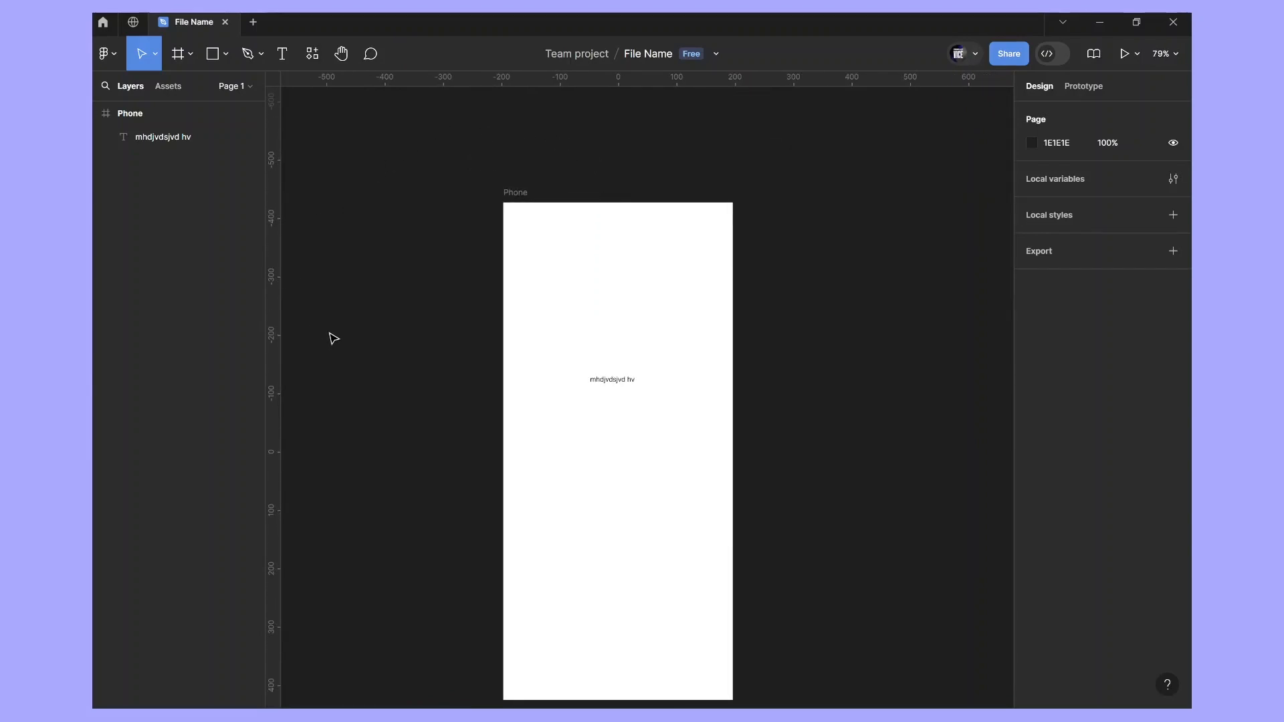
{"action": "scroll", "coordinate": [334, 339], "scroll_direction": "down", "scroll_amount": 3}
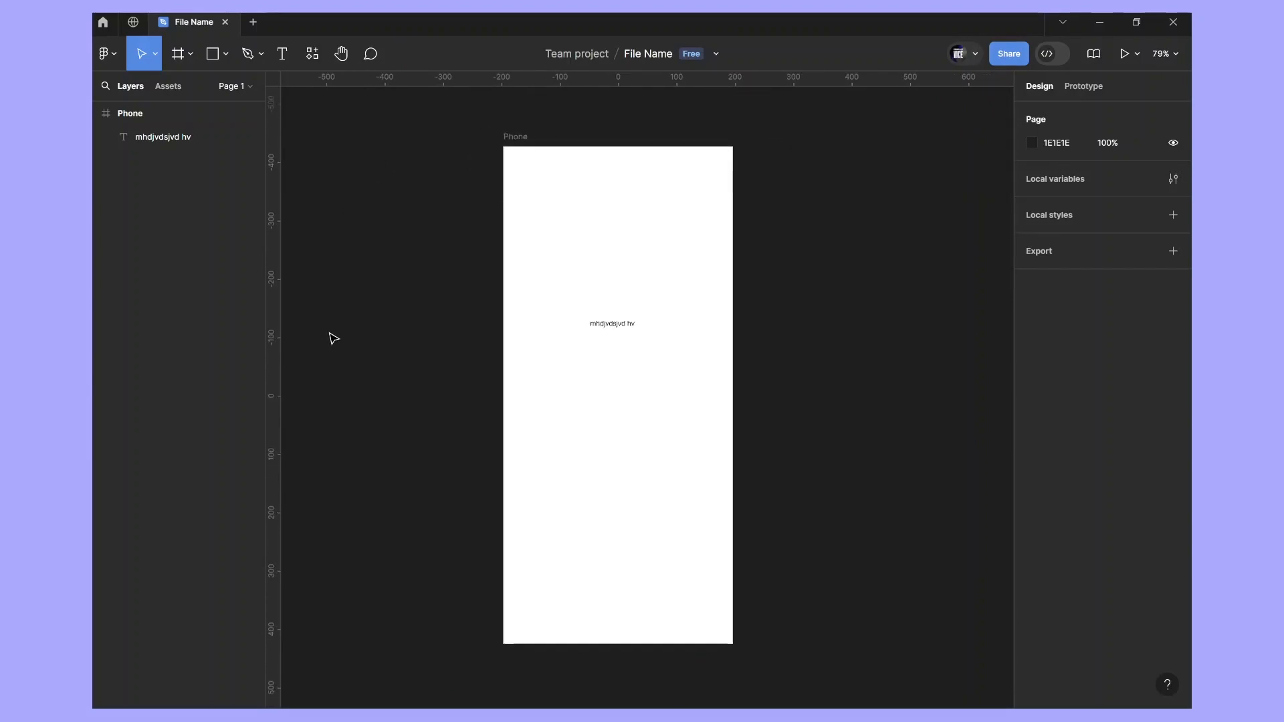
{"action": "scroll", "coordinate": [334, 339], "scroll_direction": "up", "scroll_amount": 2}
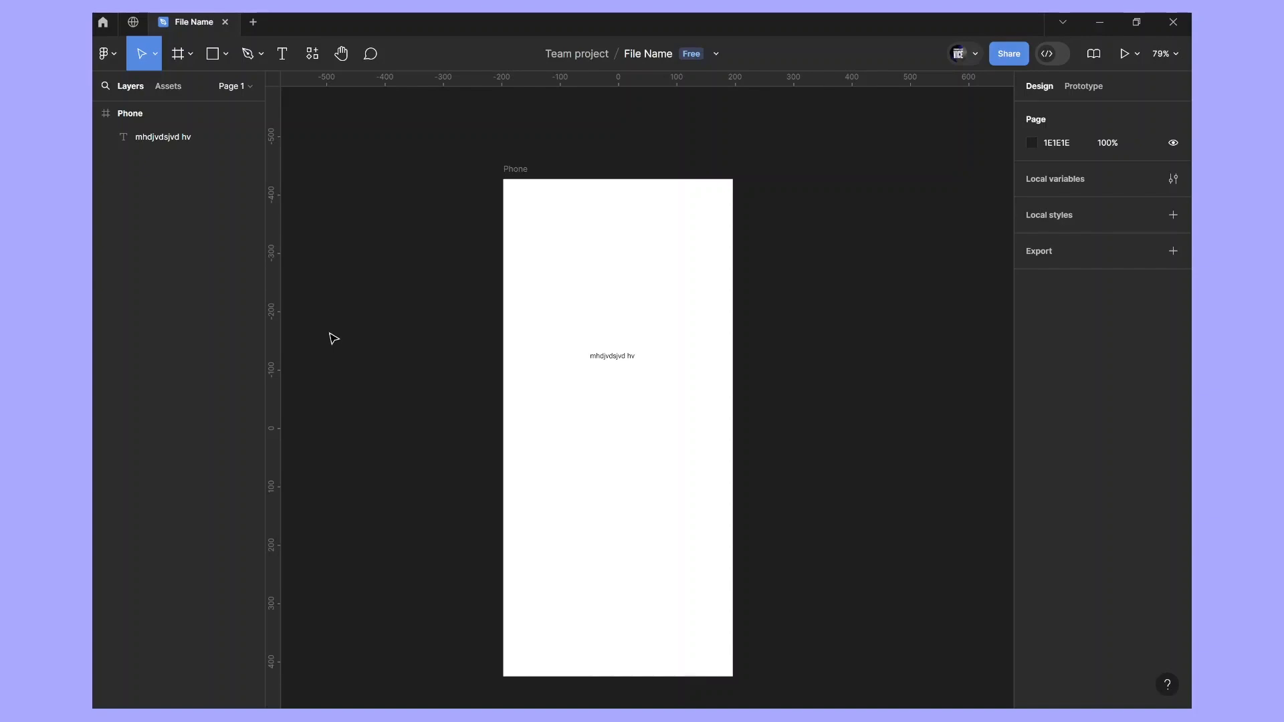
Replace the text inside the Phone frame with "Google" and set its font size to 60
{"action": "left_click", "coordinate": [618, 360]}
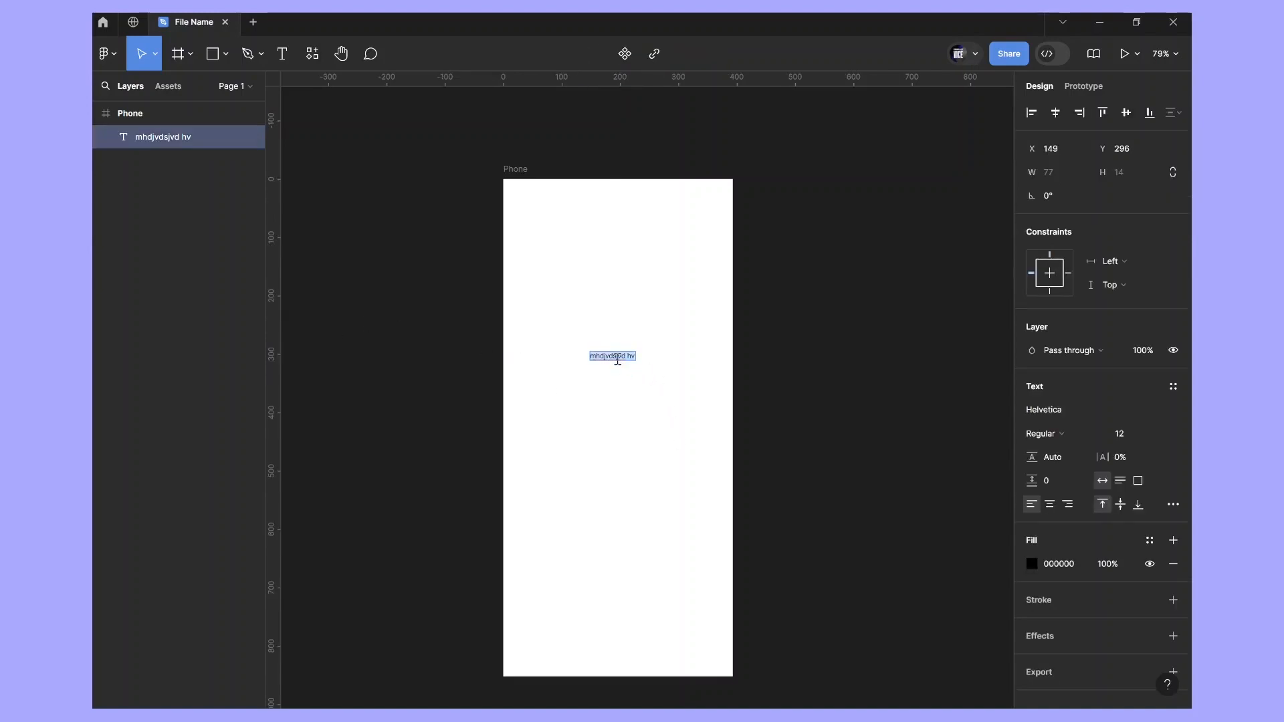
{"action": "type", "text": "Google"}
{"action": "key", "text": "Escape"}
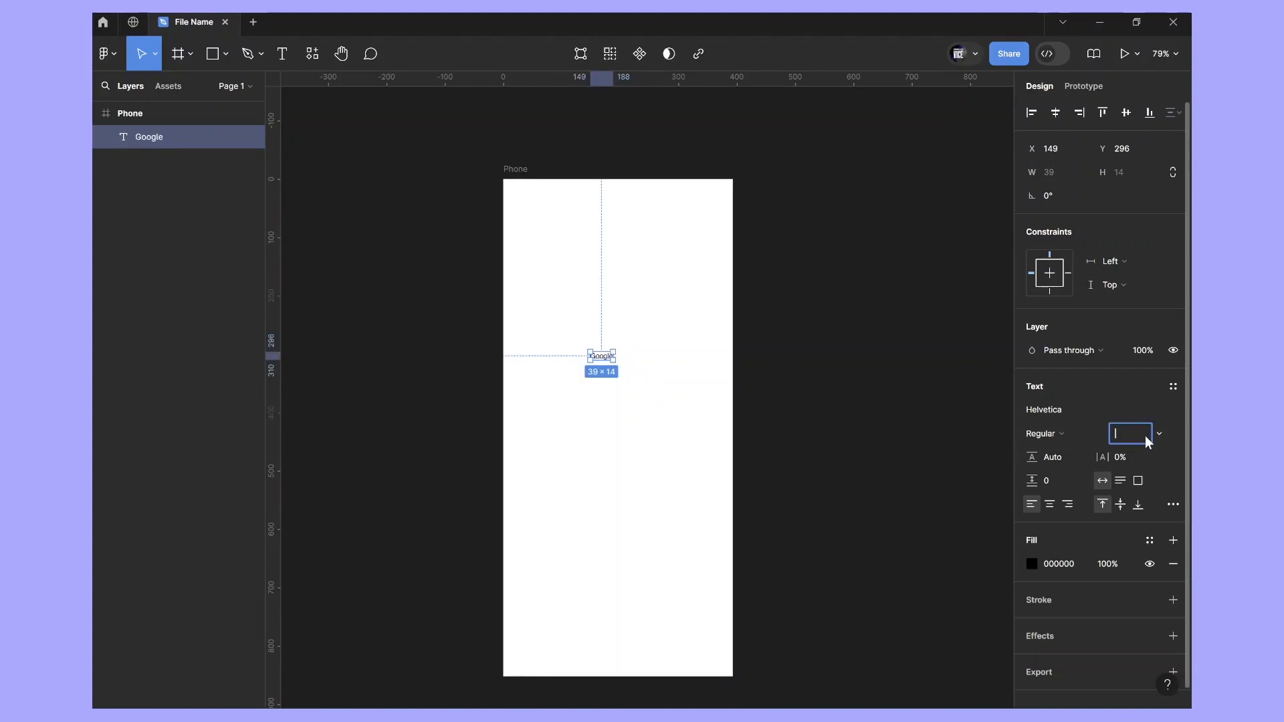
{"action": "key", "text": "Return"}
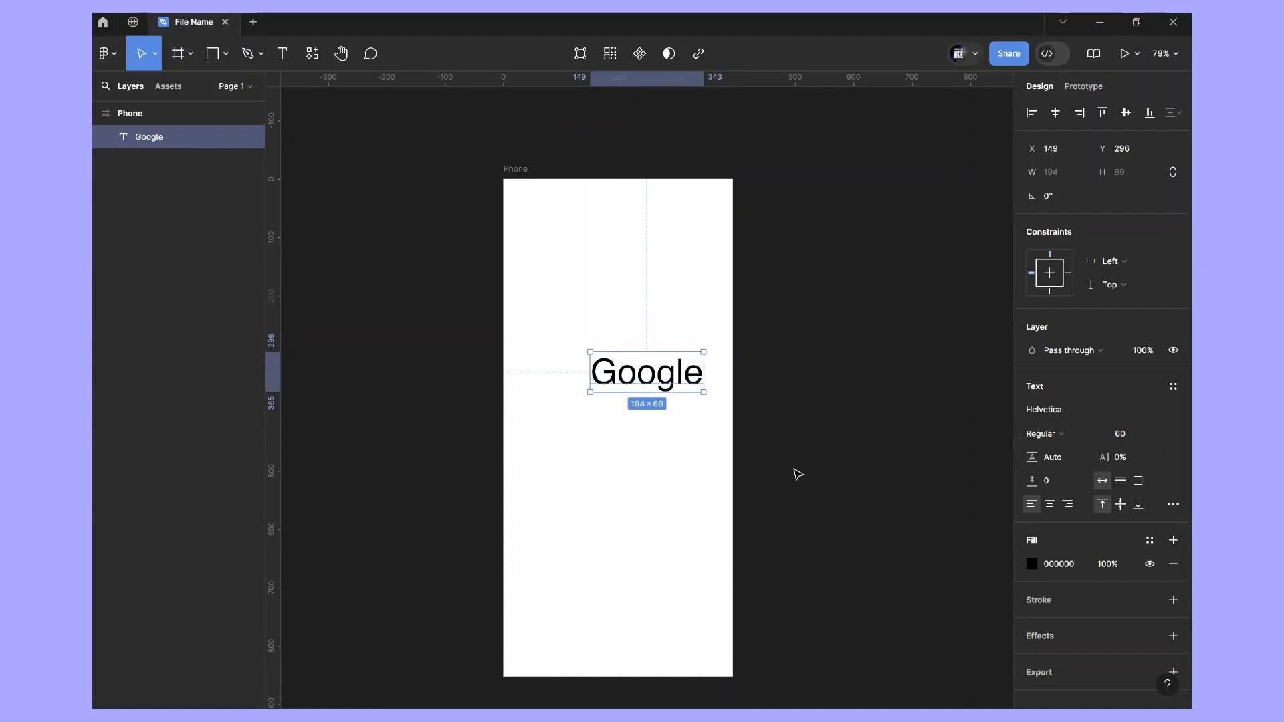
Centre the Google text horizontally in the Phone frame and place a copy below it that reads "Figma"
{"action": "left_click_drag", "start_coordinate": [646, 382], "coordinate": [632, 451]}
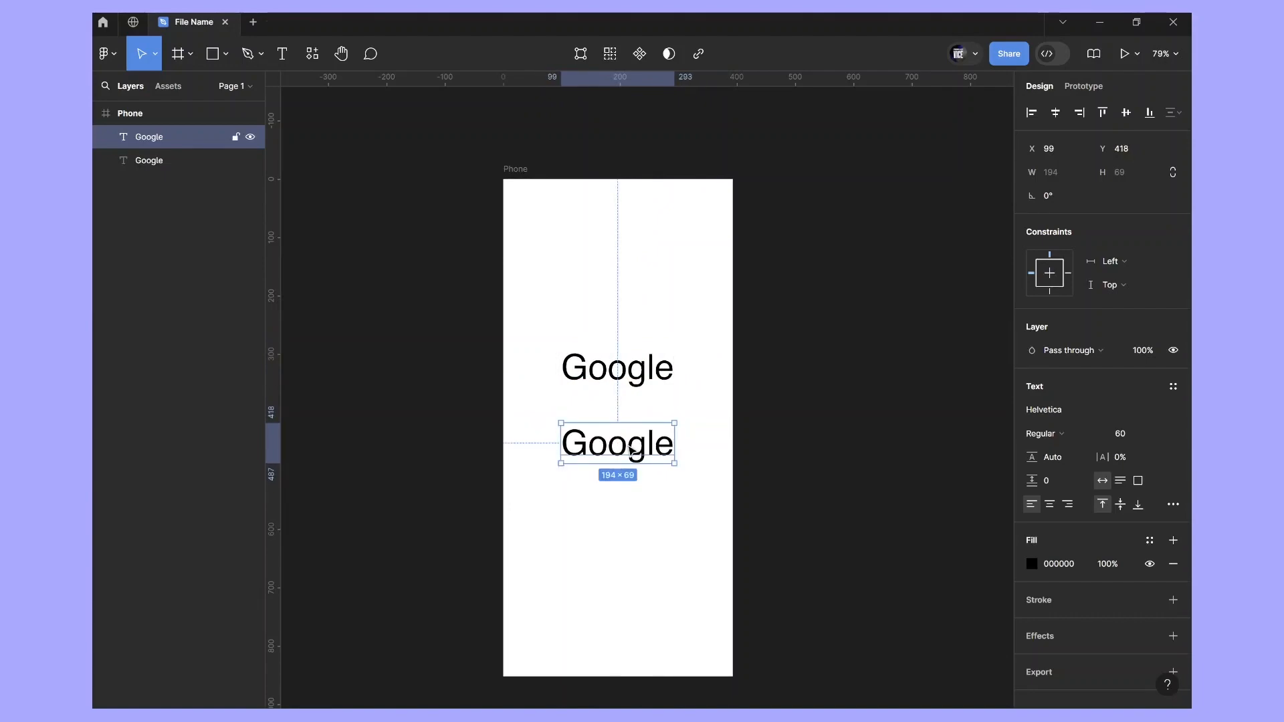
{"action": "double_click", "coordinate": [619, 450]}
{"action": "type", "text": "Fl"}
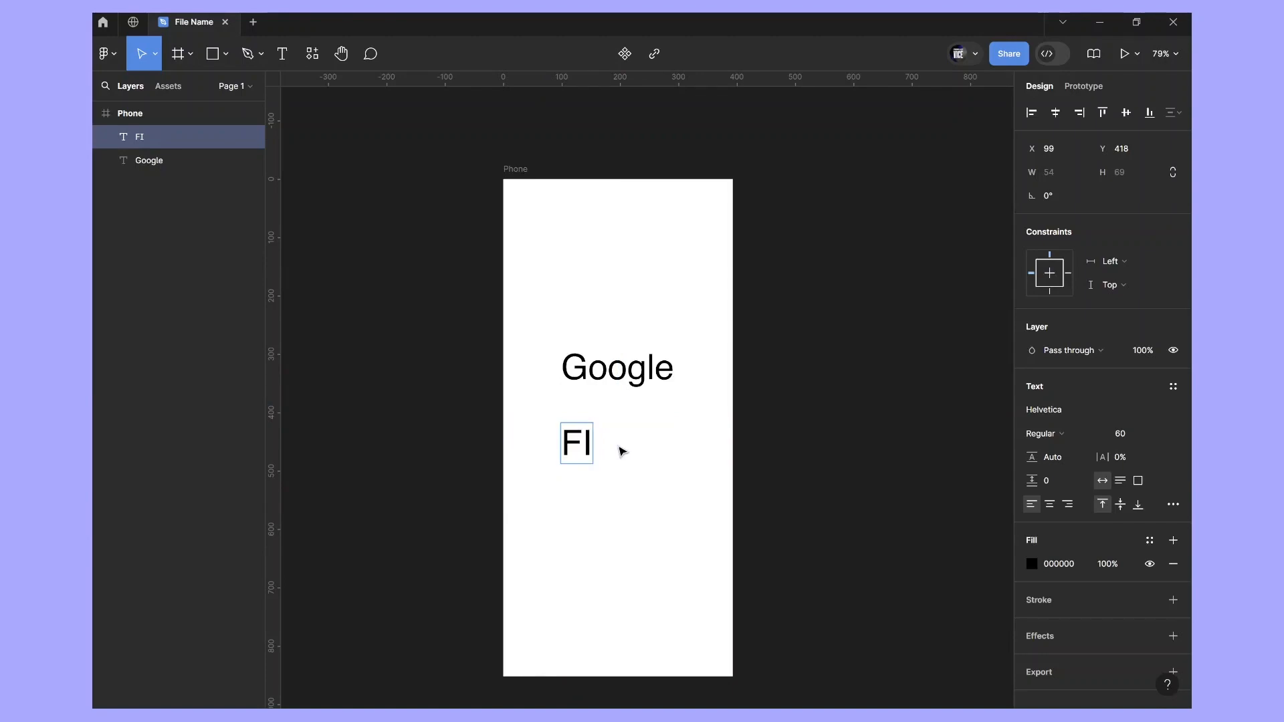
{"action": "key", "text": "BackSpace"}
{"action": "type", "text": "igma"}
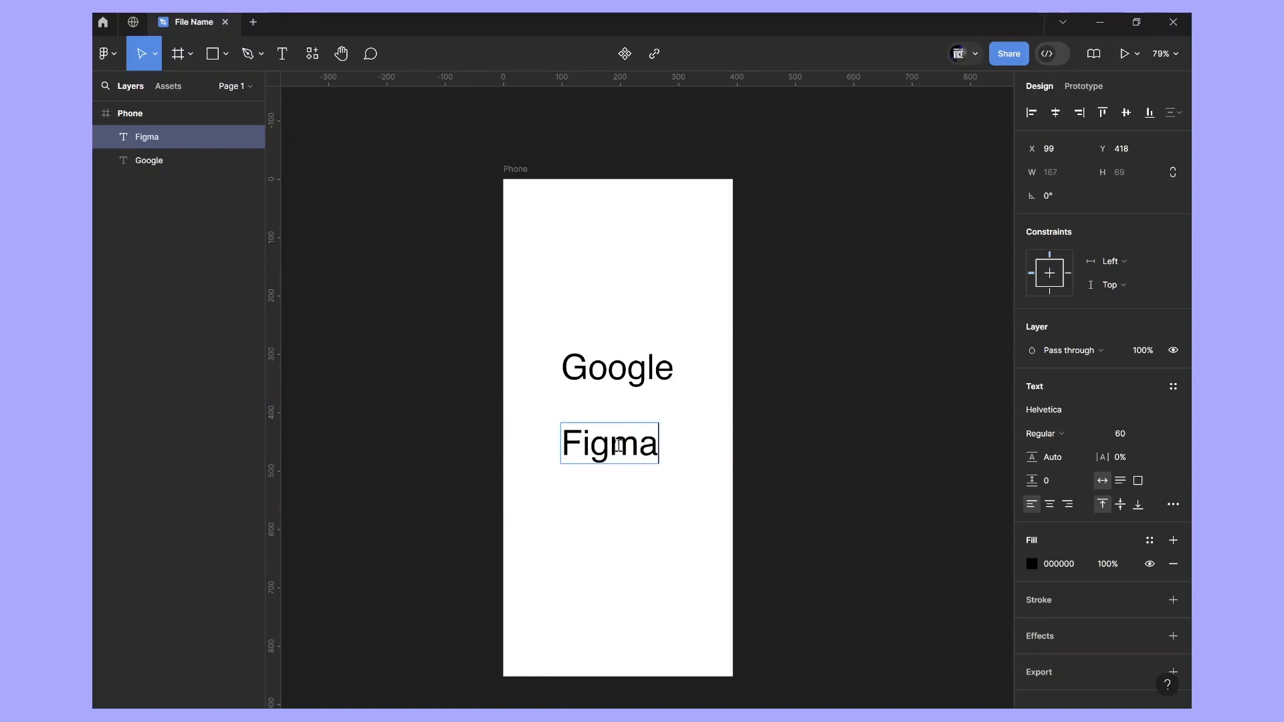
{"action": "left_click", "coordinate": [658, 525]}
{"action": "mouse_move", "coordinate": [604, 437]}
{"action": "left_mouse_down"}
{"action": "mouse_move", "coordinate": [611, 464]}
{"action": "mouse_move", "coordinate": [629, 432]}
{"action": "mouse_move", "coordinate": [609, 441]}
{"action": "mouse_move", "coordinate": [590, 426]}
{"action": "left_mouse_up"}
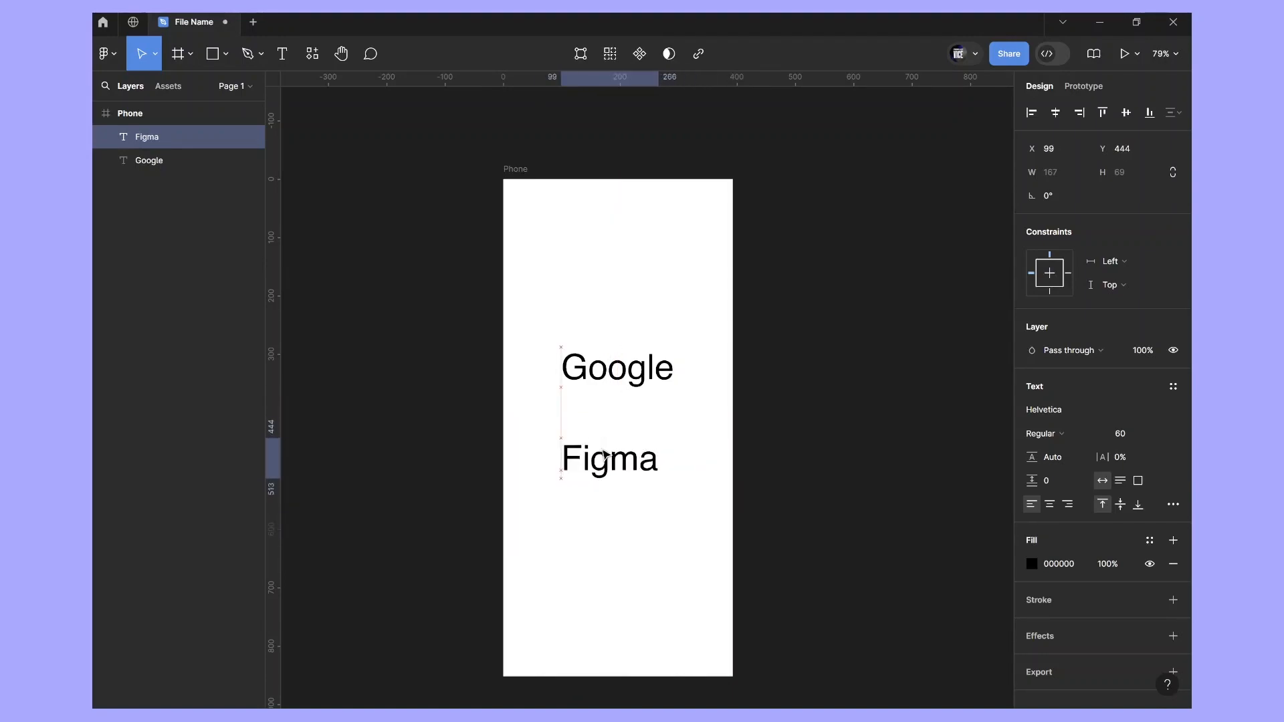
Duplicate the Google text and place the copy above the original, near the top of the Phone frame
{"action": "left_click", "coordinate": [622, 372]}
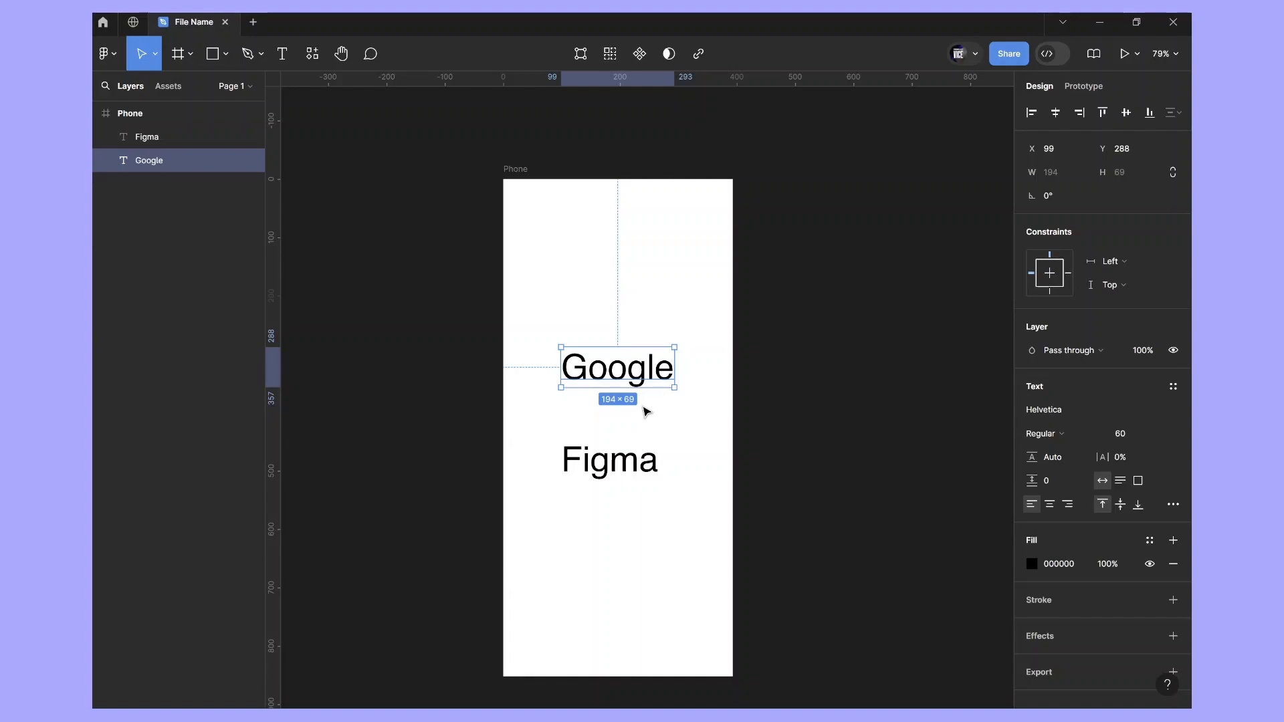
{"action": "key", "text": "ctrl+d"}
{"action": "left_click_drag", "start_coordinate": [615, 383], "coordinate": [613, 313]}
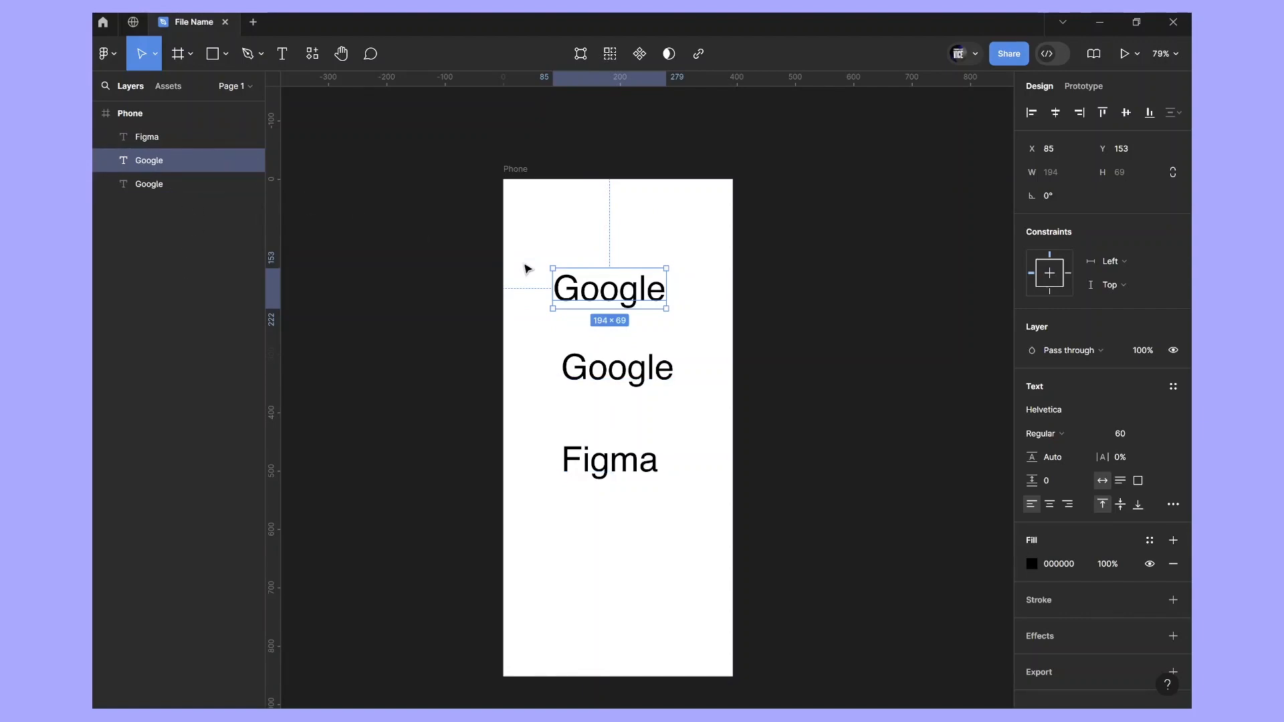
Move the upper Google copy and the Figma text onto the middle Google text so all three overlap
{"action": "left_click_drag", "start_coordinate": [585, 298], "coordinate": [594, 377]}
{"action": "left_click", "coordinate": [591, 477]}
{"action": "left_click_drag", "start_coordinate": [592, 477], "coordinate": [595, 387]}
{"action": "left_click", "coordinate": [592, 465]}
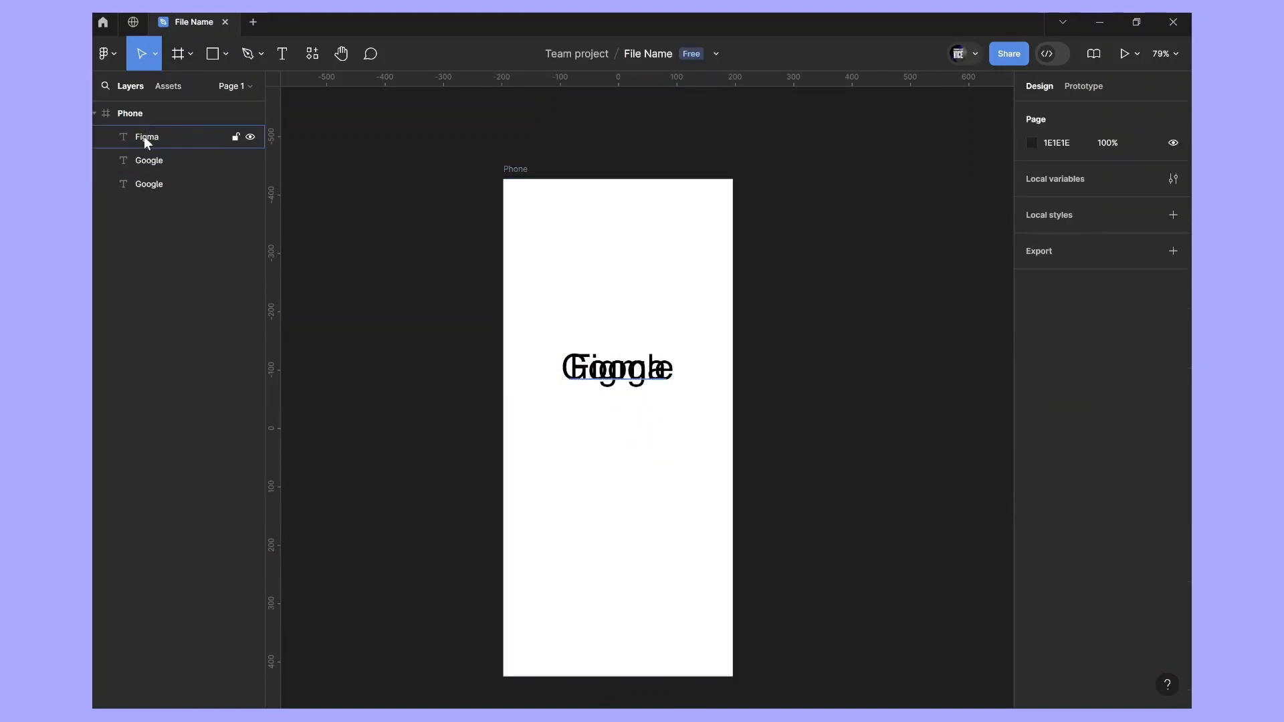
Select the Figma text and the Google text beneath it in the overlapping stack, opening each for editing, and clear the selection
{"action": "left_click", "coordinate": [614, 380]}
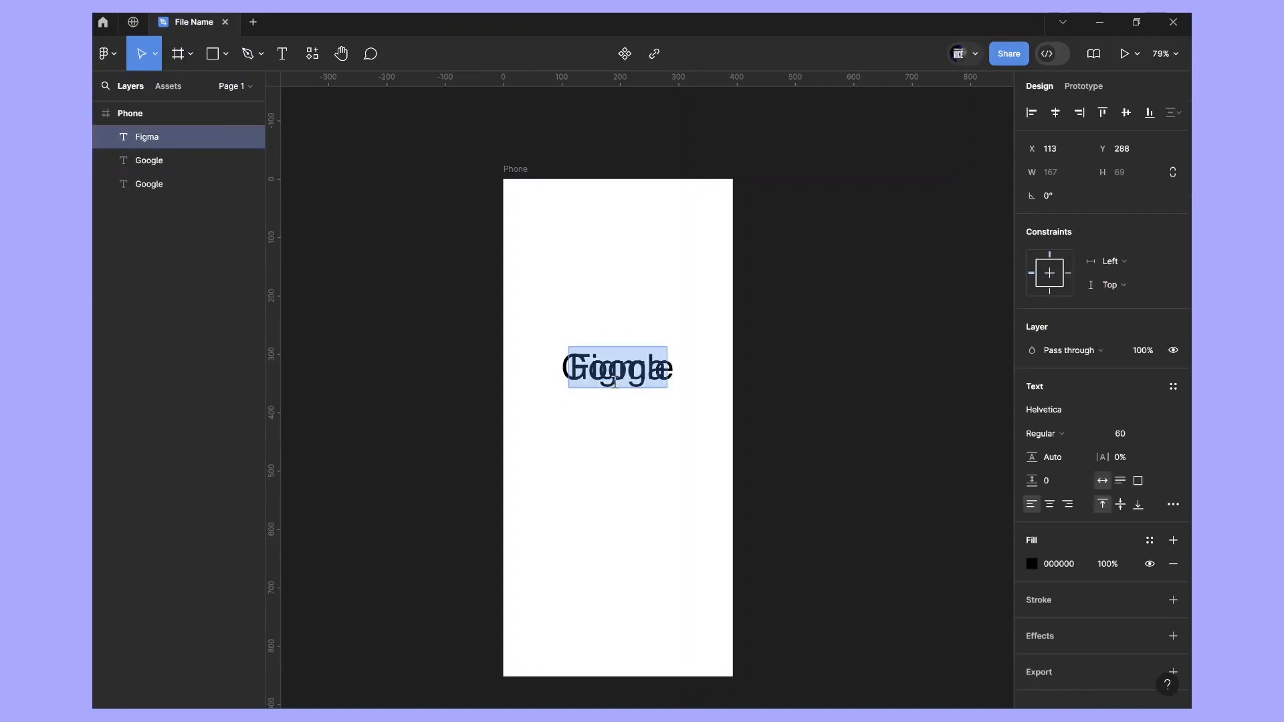
{"action": "left_click", "coordinate": [622, 428]}
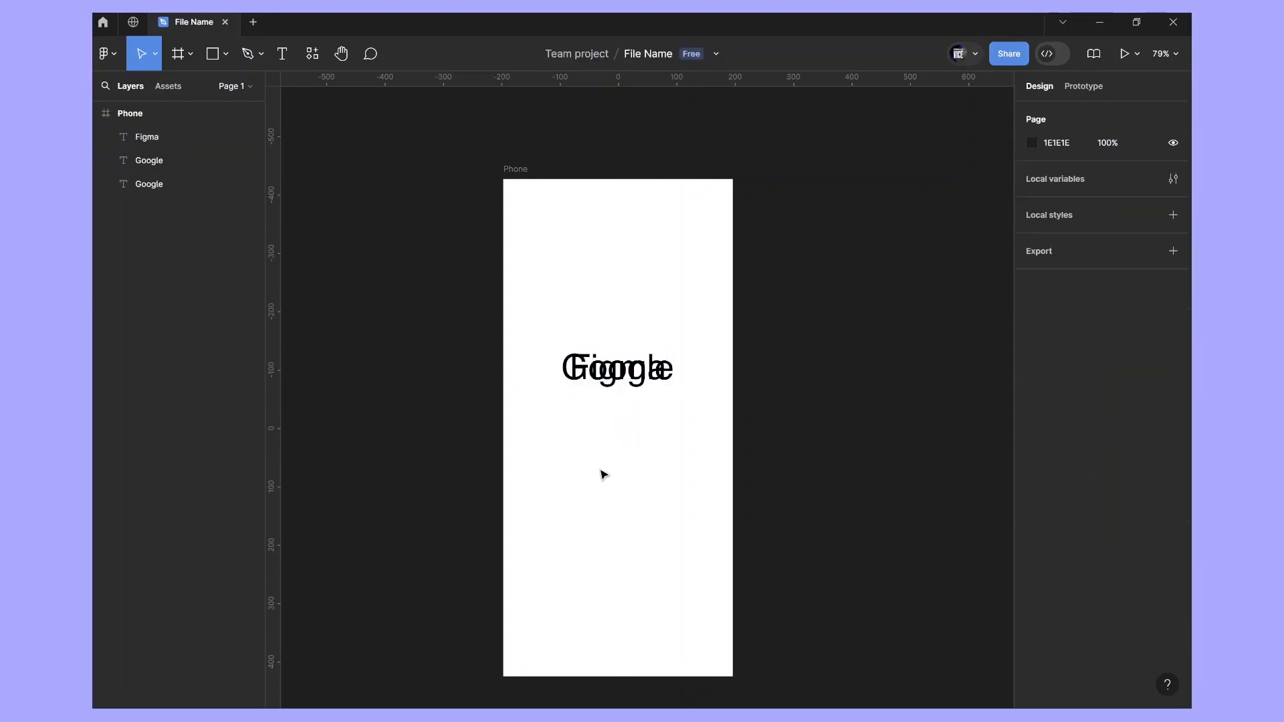
{"action": "double_click", "coordinate": [620, 378]}
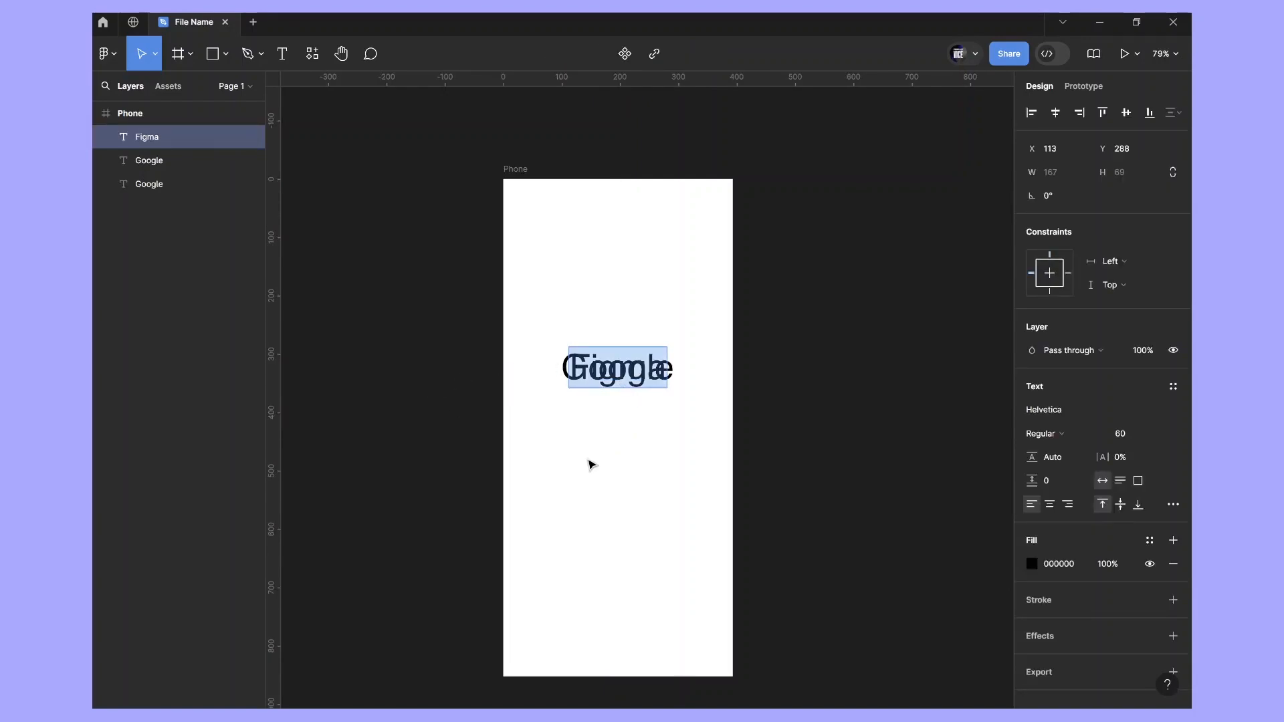
{"action": "key", "text": "Escape"}
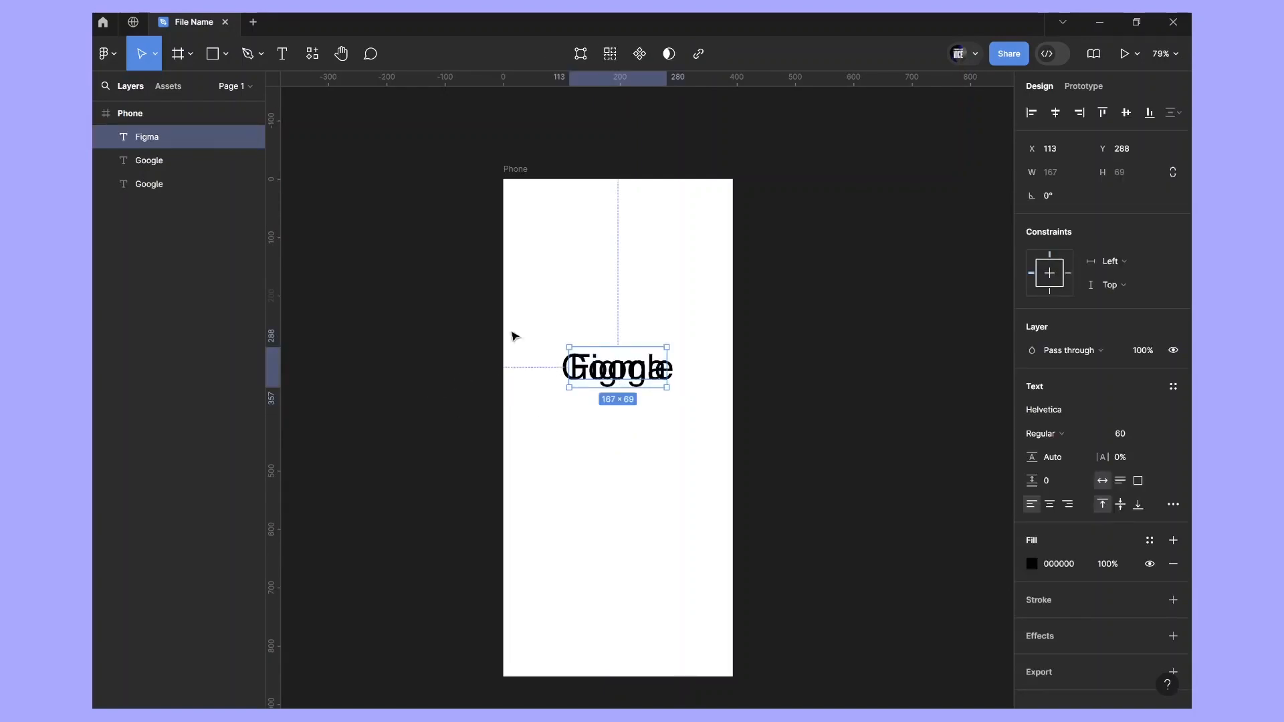
{"action": "double_click", "coordinate": [563, 372]}
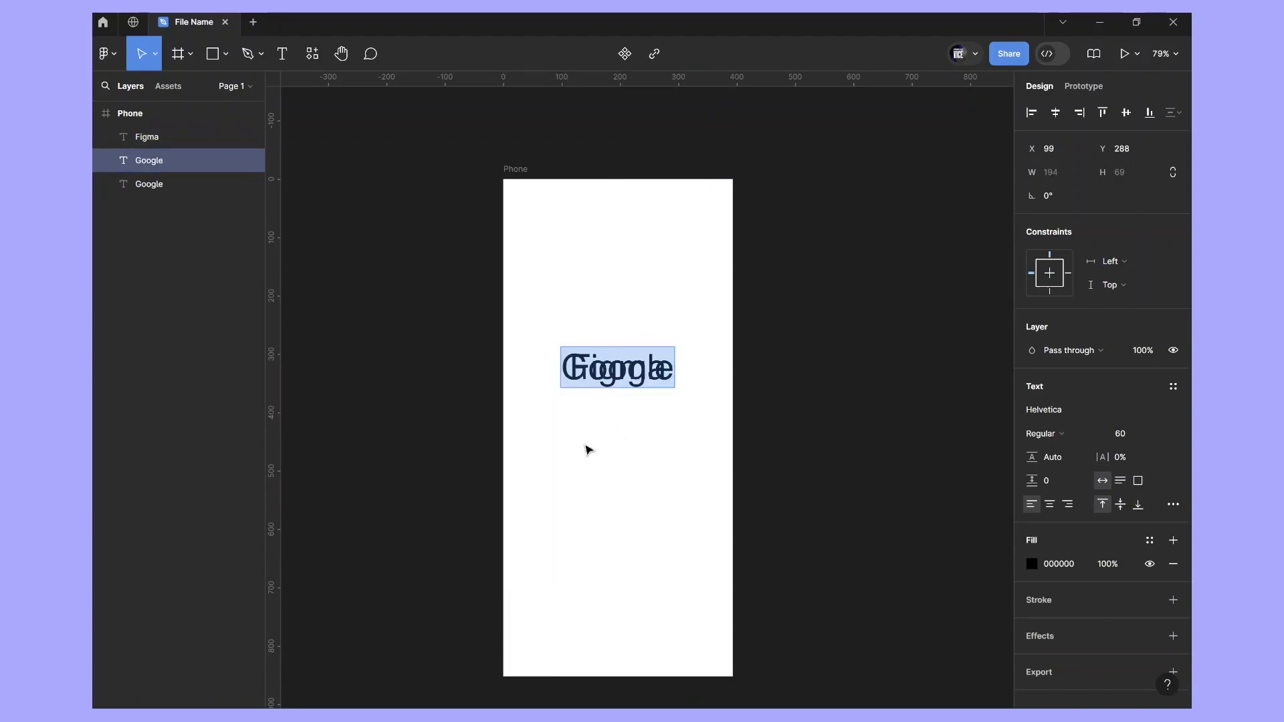
{"action": "key", "text": "Escape"}
{"action": "key", "text": "Escape"}
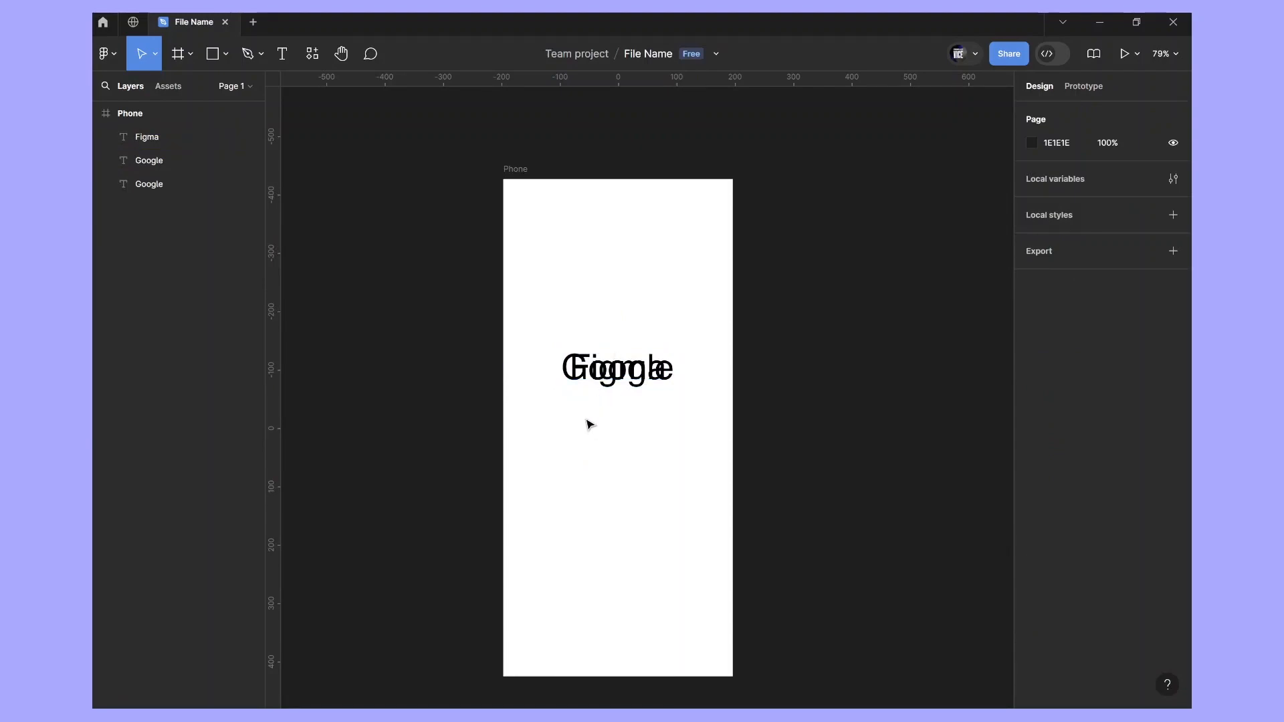
Separate the overlapping texts by moving Figma below and one Google text above the remaining Google text
{"action": "left_click_drag", "start_coordinate": [612, 372], "coordinate": [612, 475]}
{"action": "left_click_drag", "start_coordinate": [630, 389], "coordinate": [630, 318]}
{"action": "left_click", "coordinate": [624, 470]}
{"action": "left_click_drag", "start_coordinate": [624, 471], "coordinate": [624, 430]}
{"action": "left_click", "coordinate": [595, 535]}
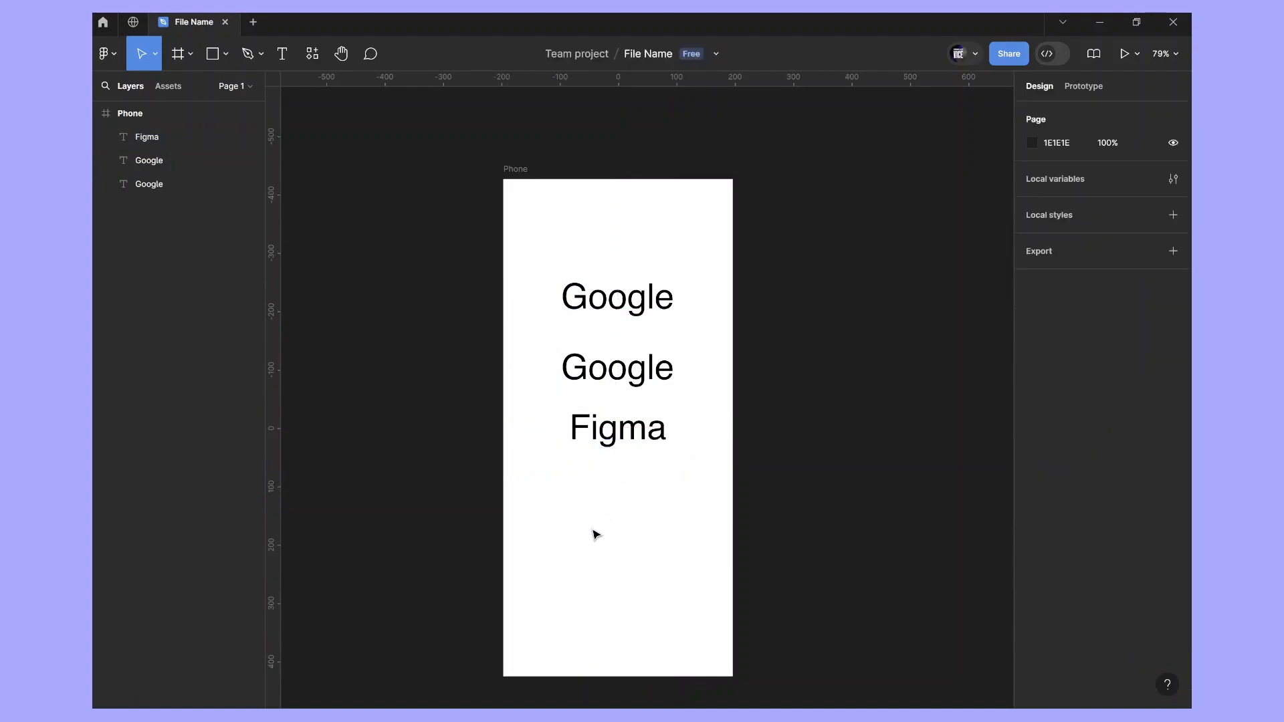
Left-align the three texts at about X 23, evenly stacked with the upper Google at Y 123 and Figma at Y 319
{"action": "left_click_drag", "start_coordinate": [575, 295], "coordinate": [532, 269]}
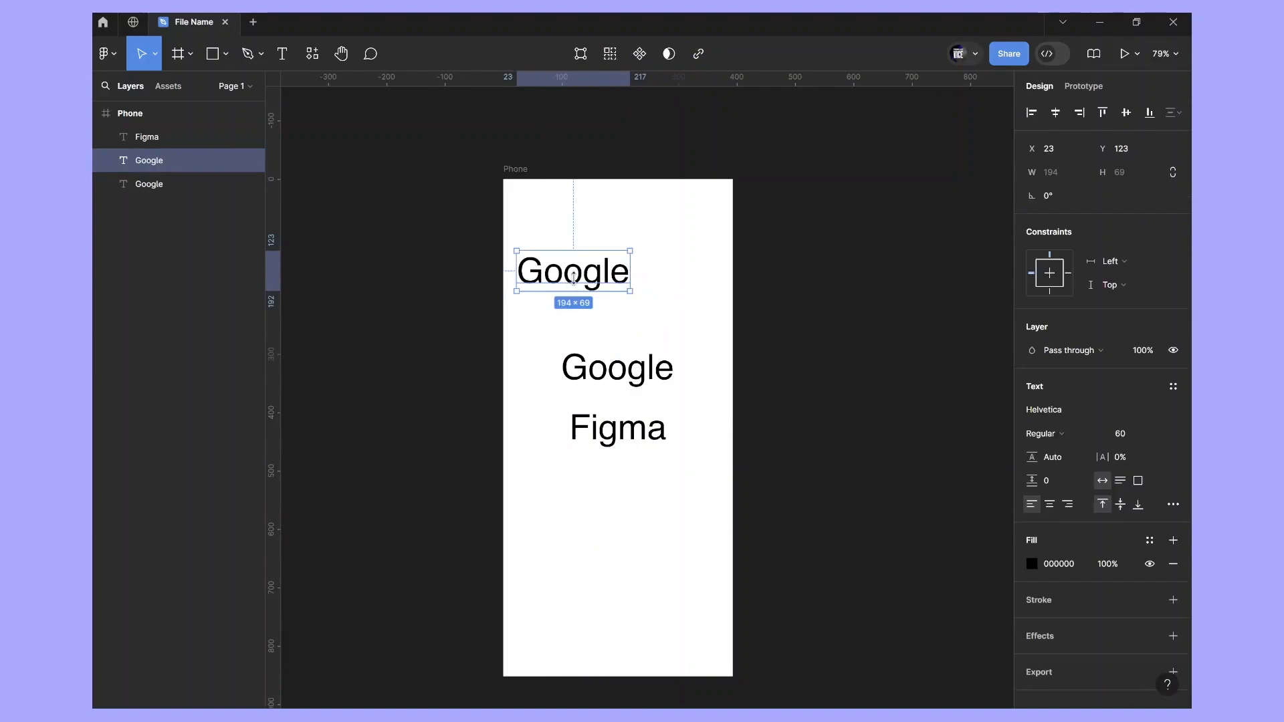
{"action": "left_click", "coordinate": [716, 434]}
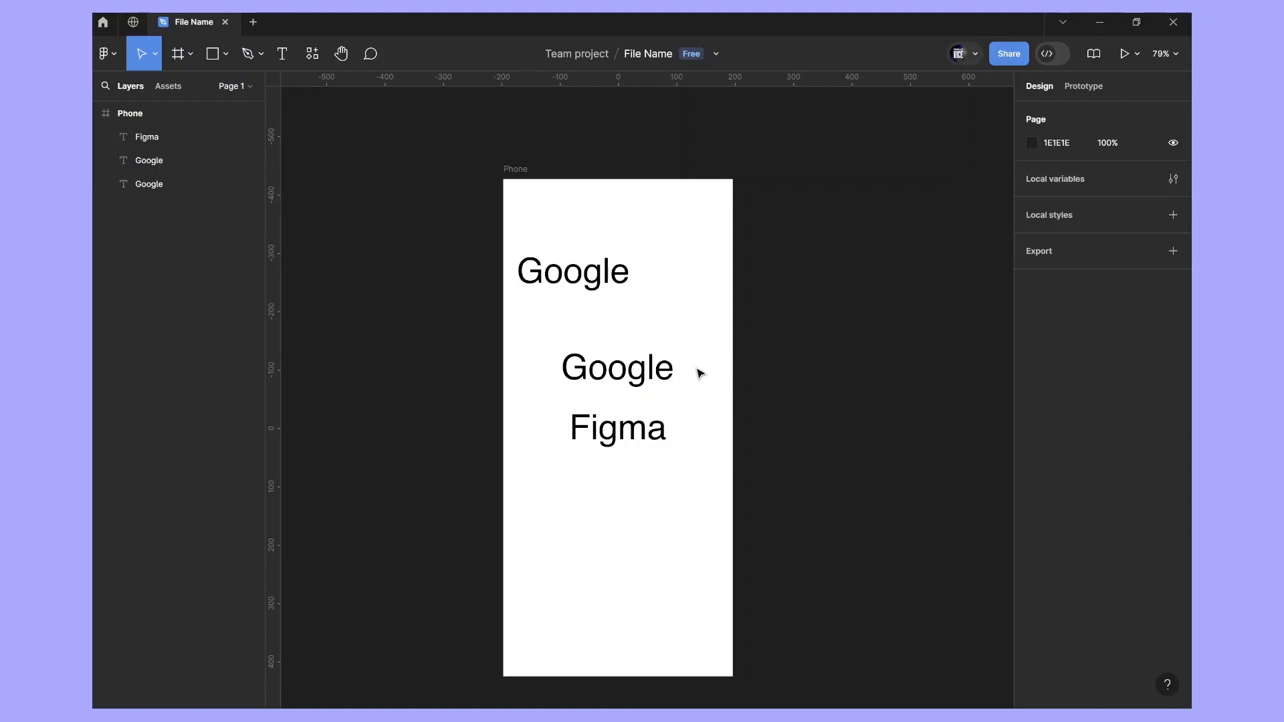
{"action": "left_click_drag", "start_coordinate": [623, 381], "coordinate": [600, 318]}
{"action": "left_click_drag", "start_coordinate": [615, 431], "coordinate": [561, 398]}
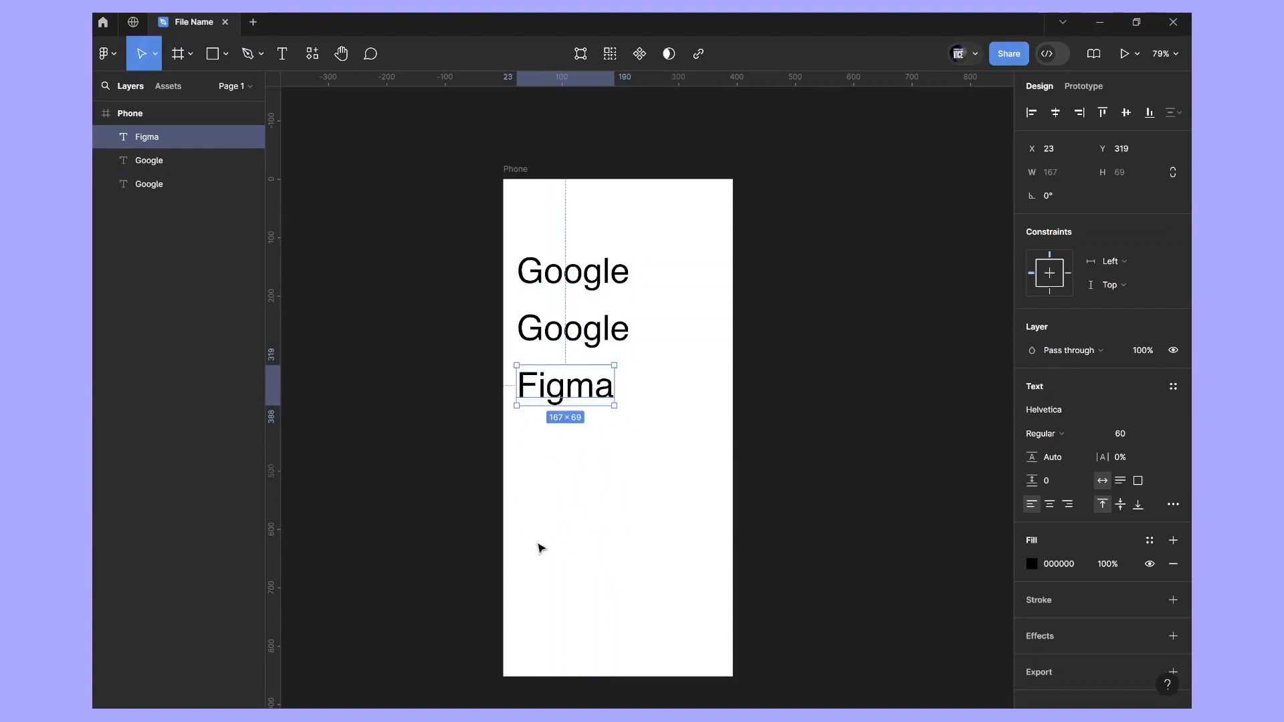
{"action": "left_click", "coordinate": [587, 538]}
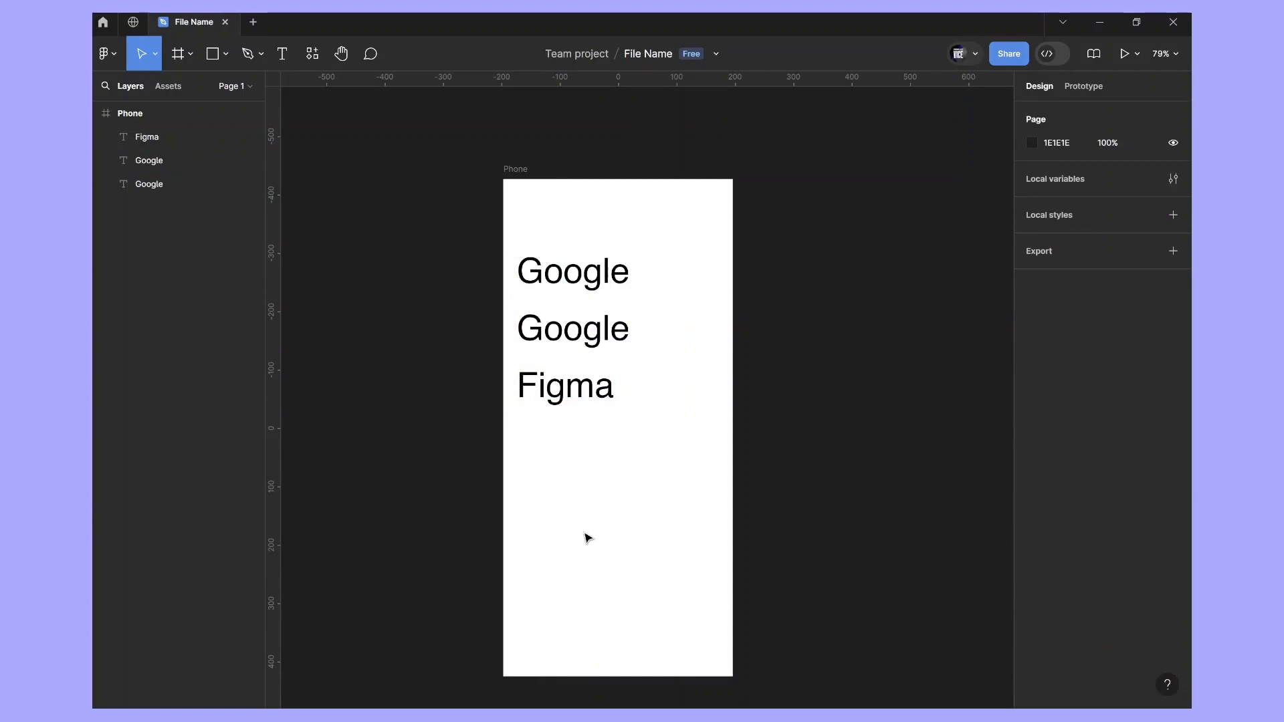
Draw a rectangle below the Figma text in the Phone frame and narrow it to about 269 by 209
{"action": "left_click", "coordinate": [217, 59]}
{"action": "left_click_drag", "start_coordinate": [546, 450], "coordinate": [776, 572]}
{"action": "left_click_drag", "start_coordinate": [694, 533], "coordinate": [665, 521]}
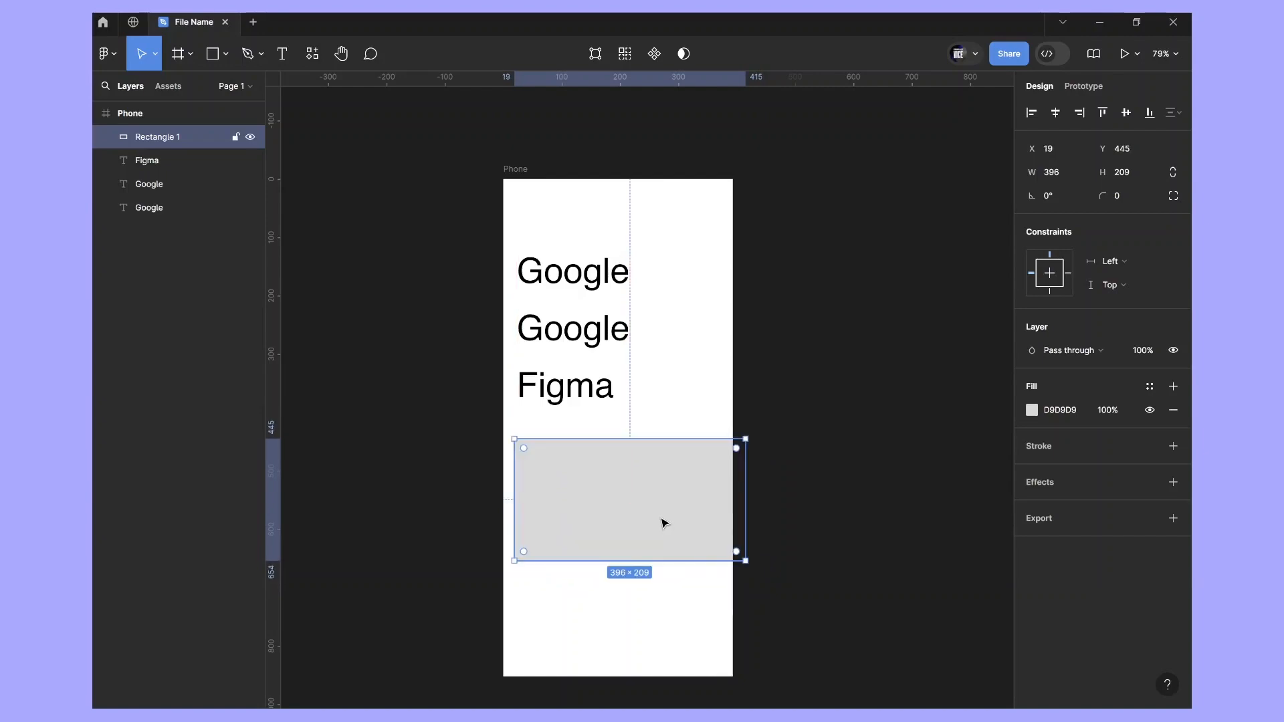
{"action": "left_click", "coordinate": [807, 327]}
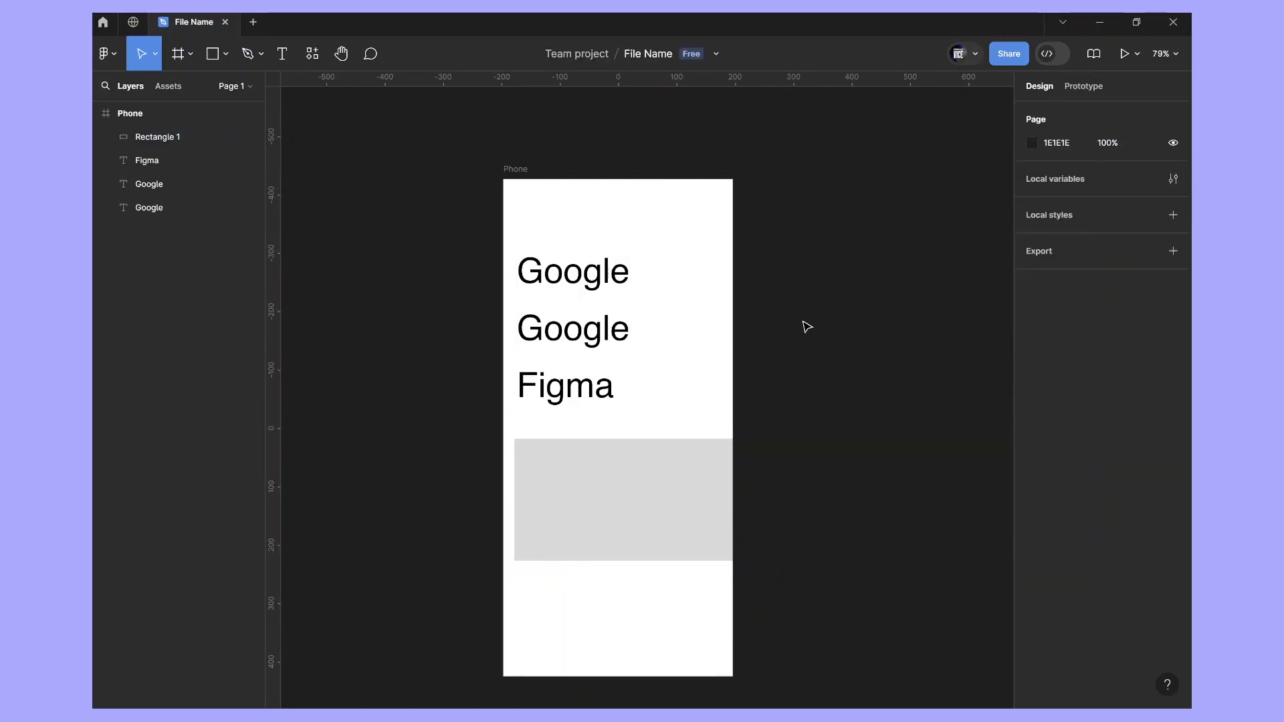
{"action": "left_click", "coordinate": [689, 475]}
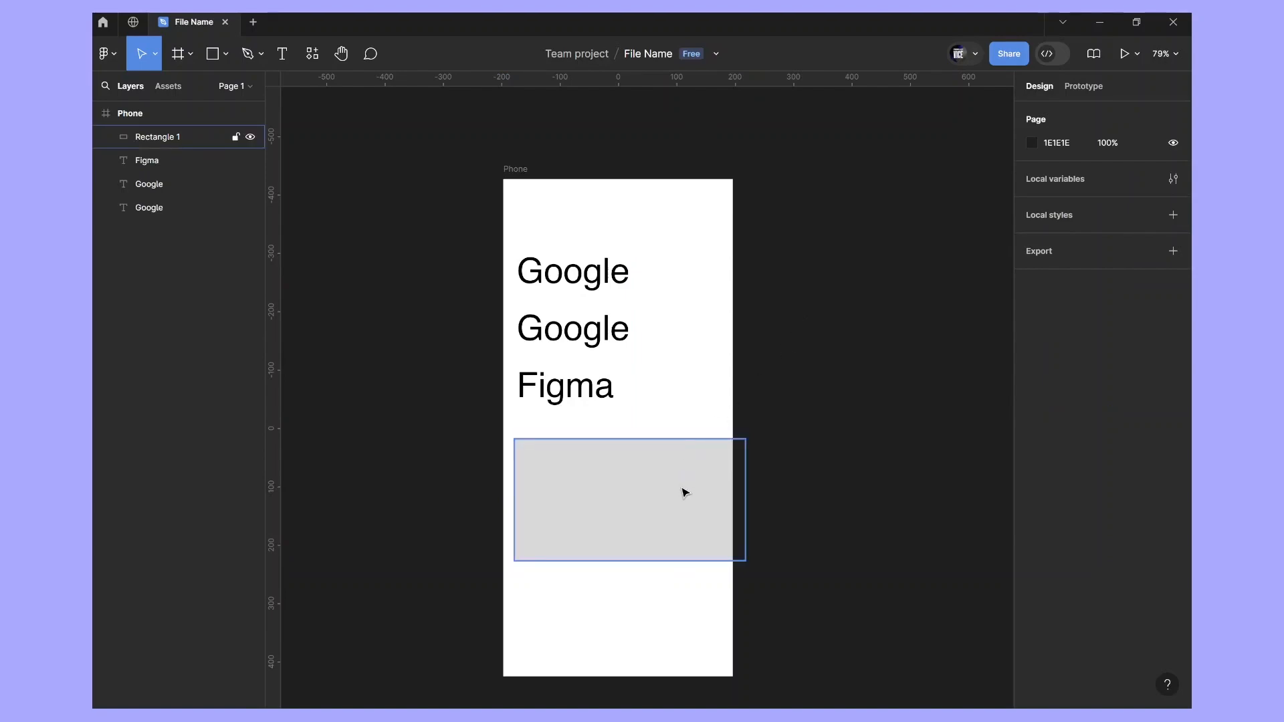
{"action": "left_click_drag", "start_coordinate": [748, 493], "coordinate": [671, 492]}
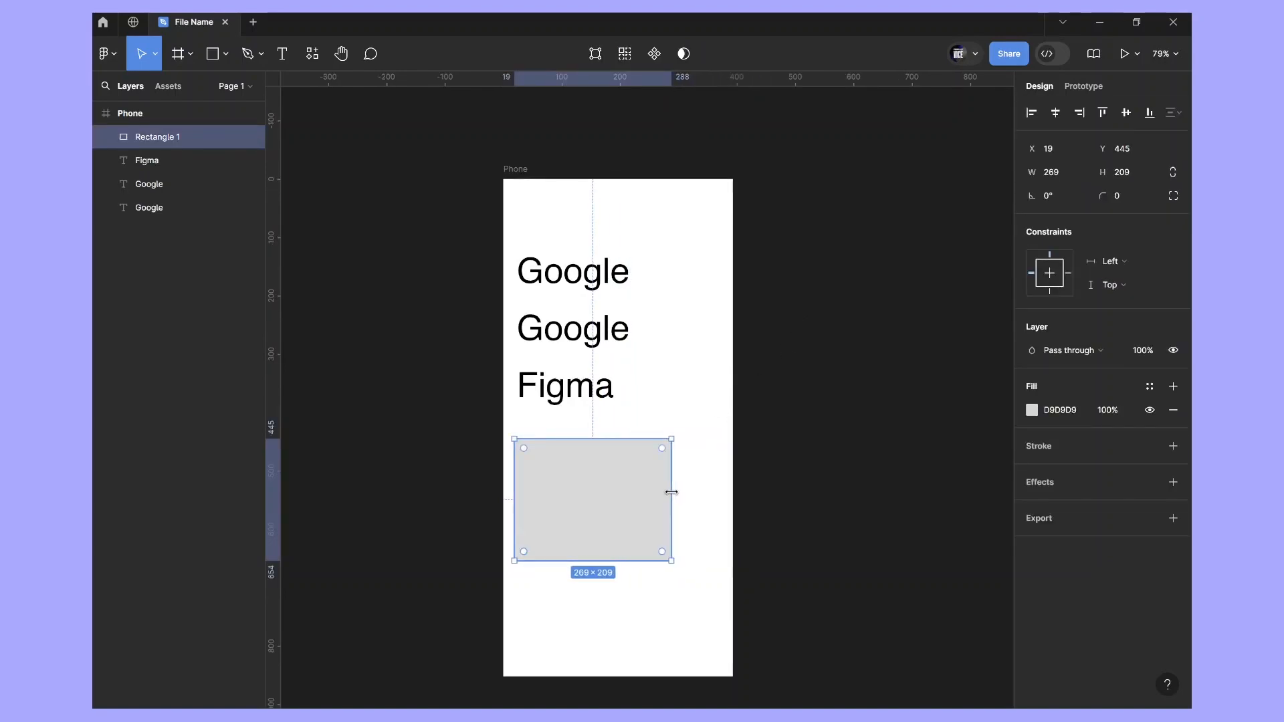
Add a vertical ruler guide at X 10 inside the Phone frame
{"action": "scroll", "coordinate": [597, 243], "scroll_direction": "up", "scroll_amount": 6}
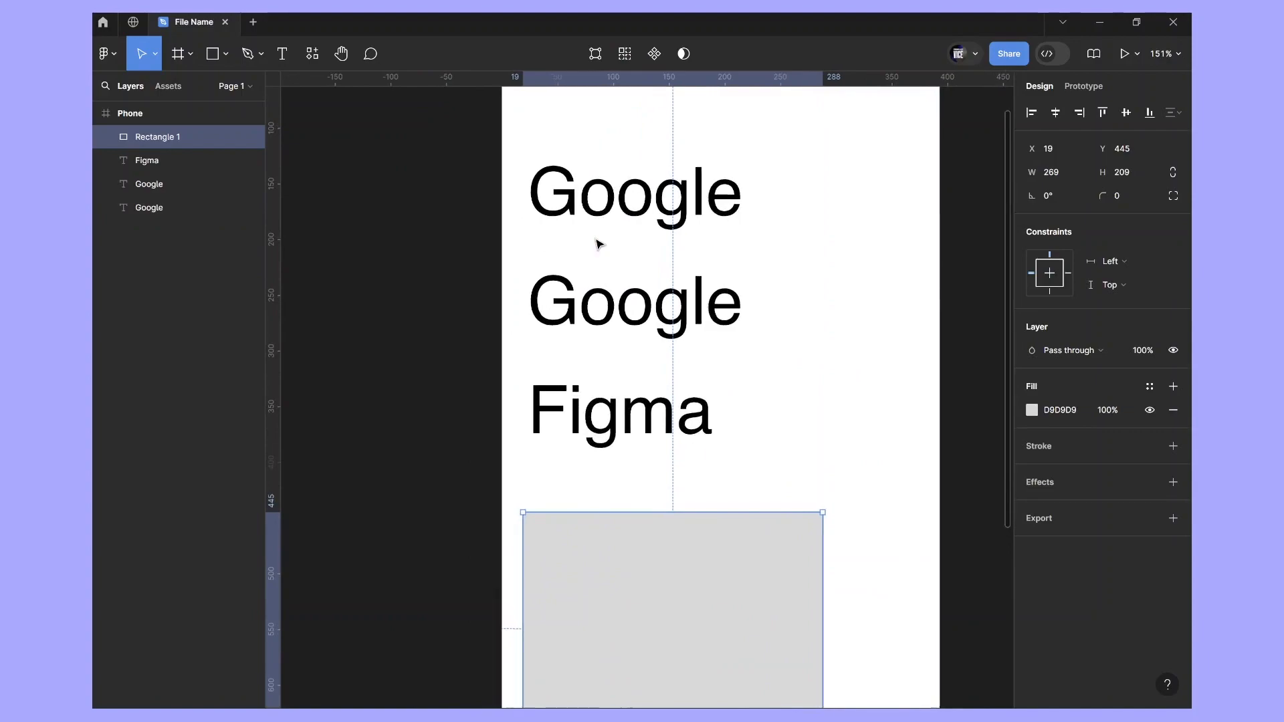
{"action": "scroll", "coordinate": [597, 243], "scroll_direction": "down", "scroll_amount": 3}
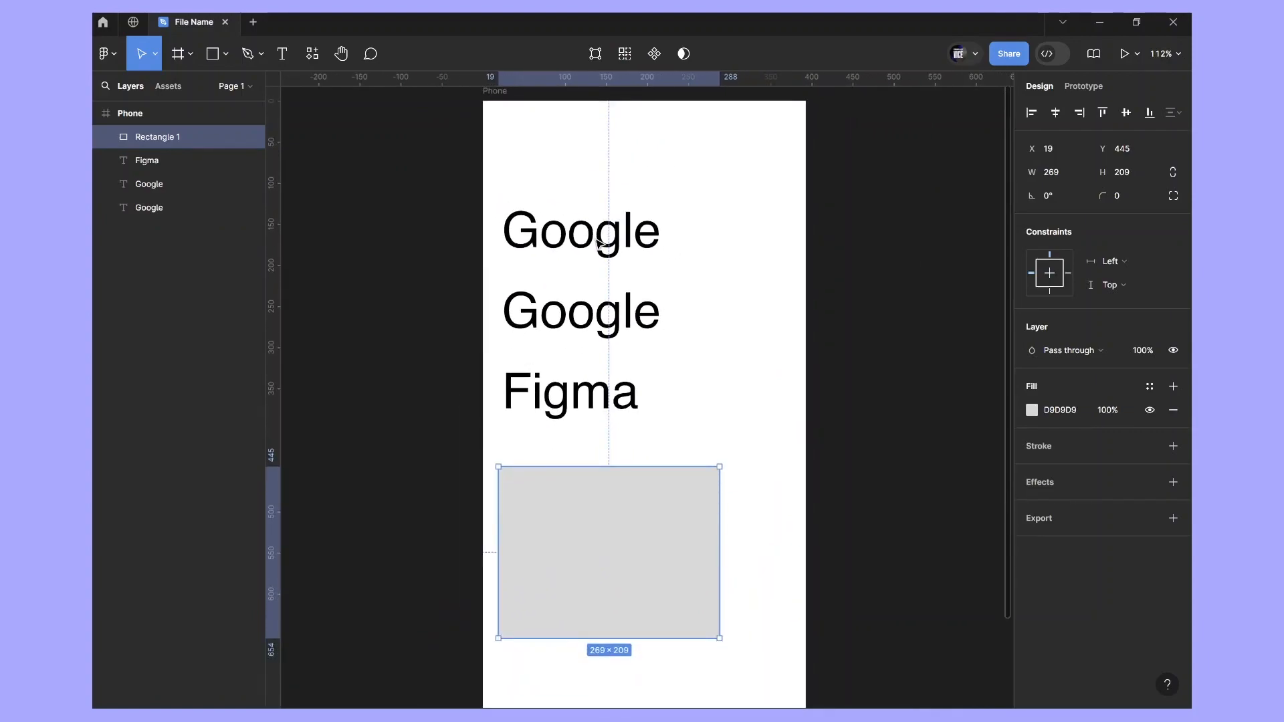
{"action": "left_click", "coordinate": [361, 266]}
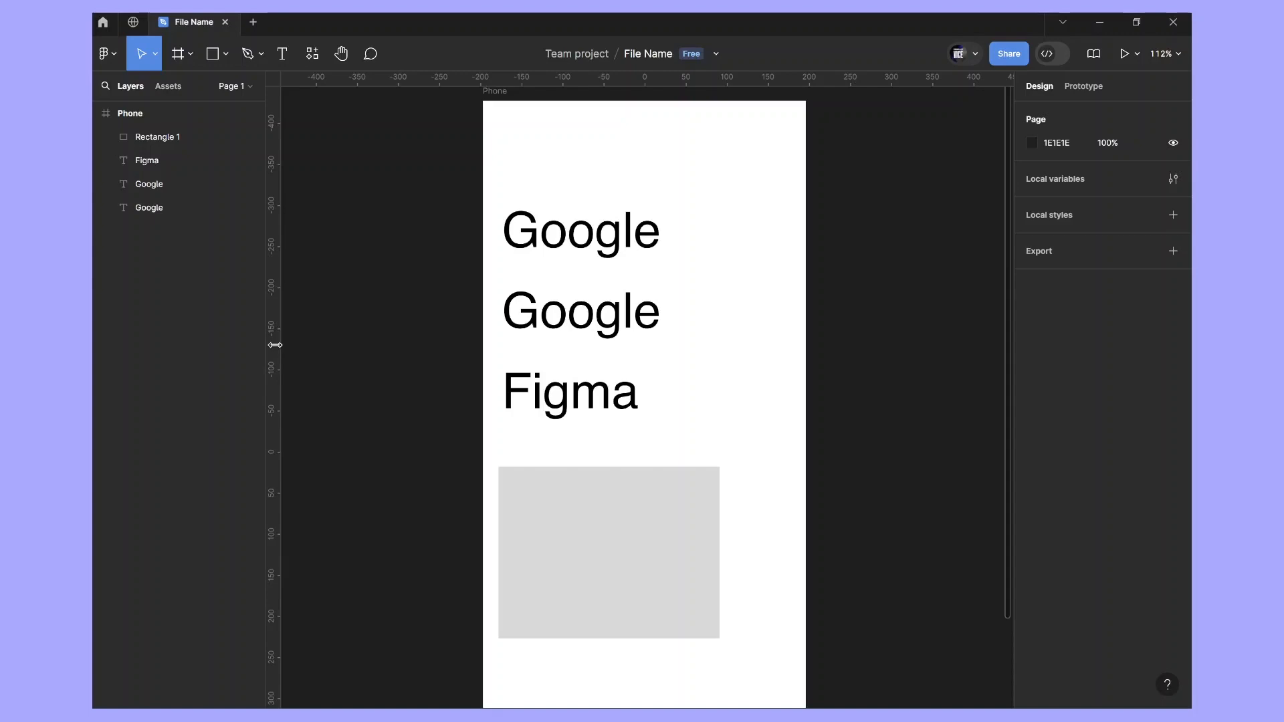
{"action": "left_click_drag", "start_coordinate": [275, 345], "coordinate": [491, 257]}
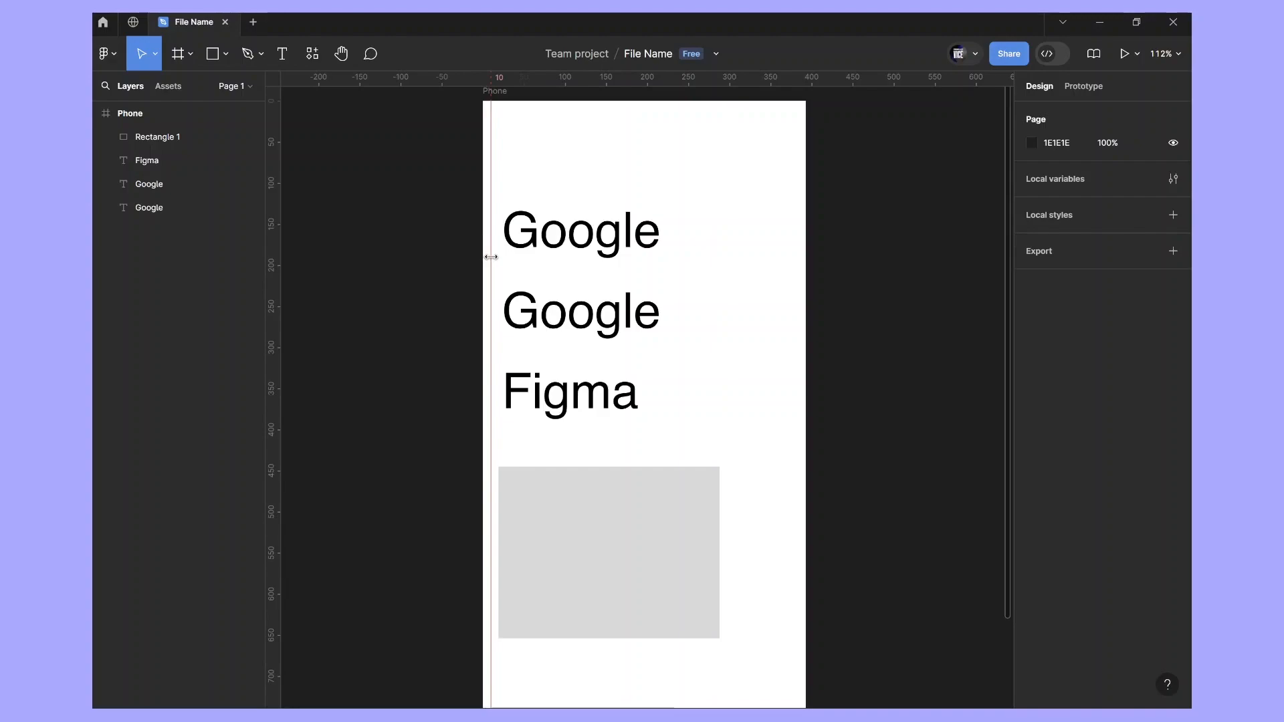
{"action": "scroll", "coordinate": [491, 257], "scroll_direction": "up", "scroll_amount": 5}
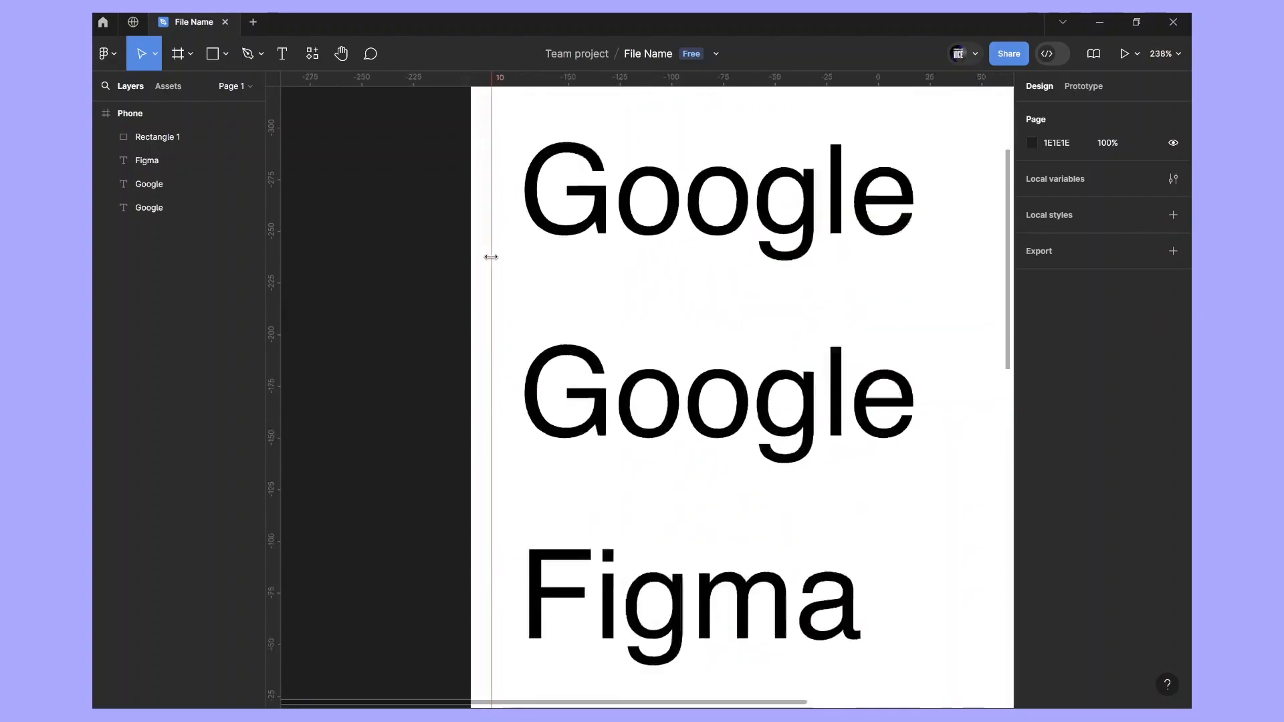
{"action": "scroll", "coordinate": [491, 257], "scroll_direction": "up", "scroll_amount": 8}
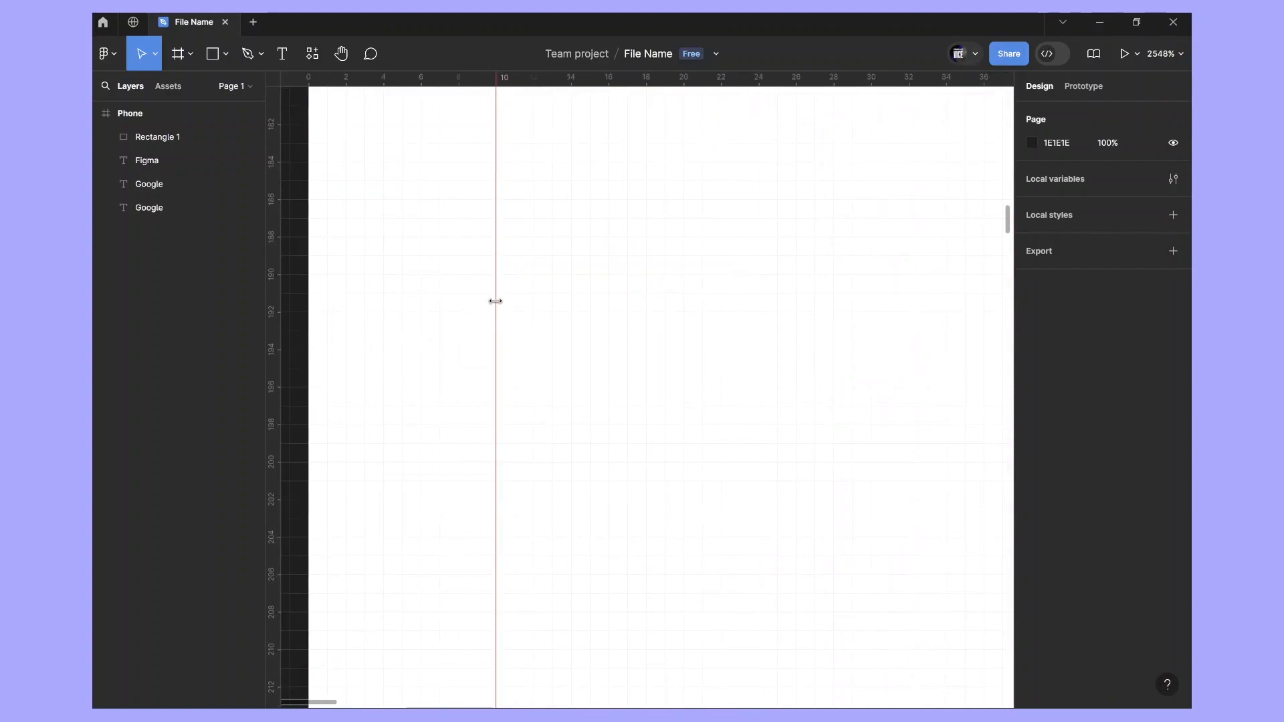
{"action": "left_click_drag", "start_coordinate": [495, 299], "coordinate": [492, 240]}
{"action": "key", "text": "shift+0"}
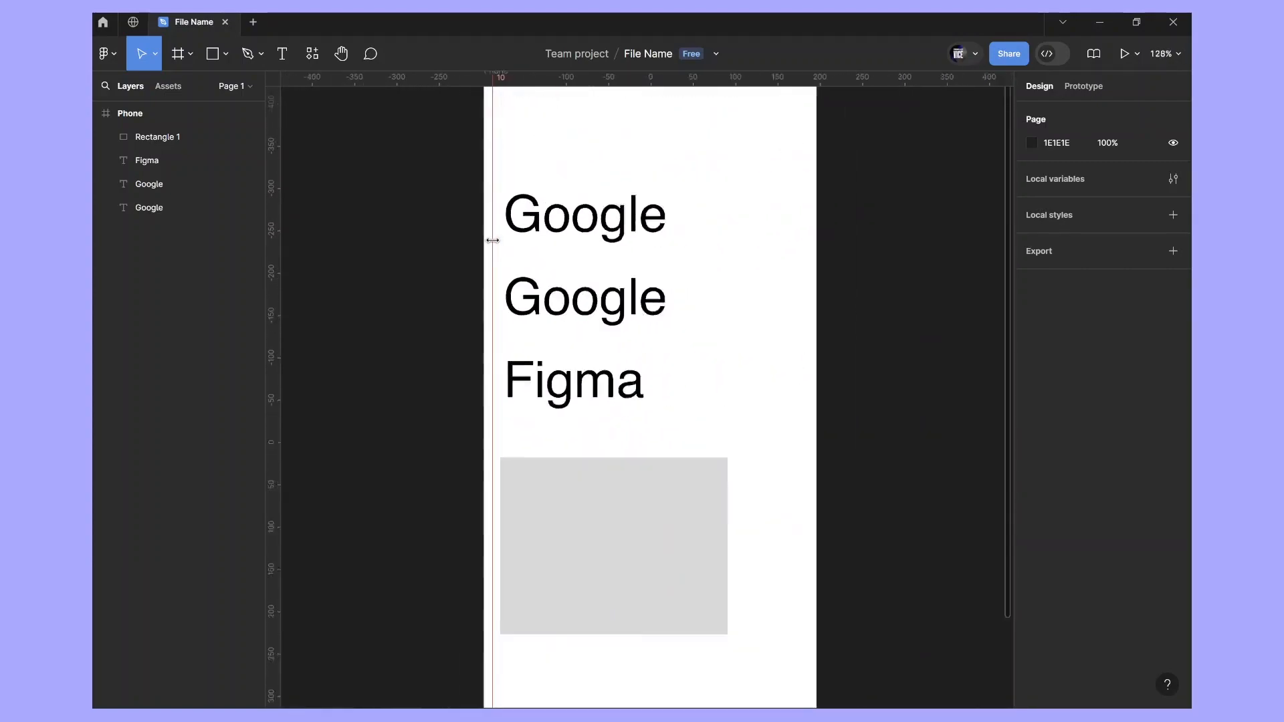
Move both Google texts to the vertical guide at about X 6, with the upper at Y 130 and the second at Y 206
{"action": "scroll", "coordinate": [522, 253], "scroll_direction": "up", "scroll_amount": 5}
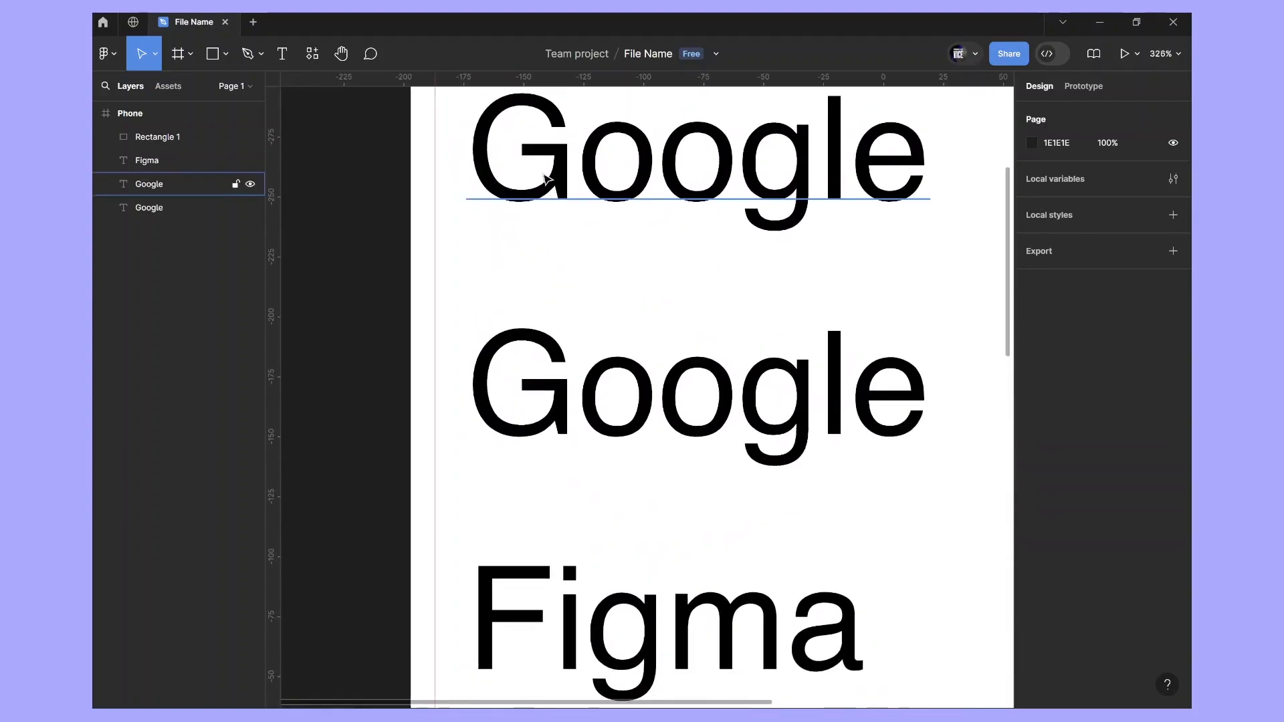
{"action": "left_click", "coordinate": [500, 193]}
{"action": "left_click_drag", "start_coordinate": [500, 191], "coordinate": [503, 196]}
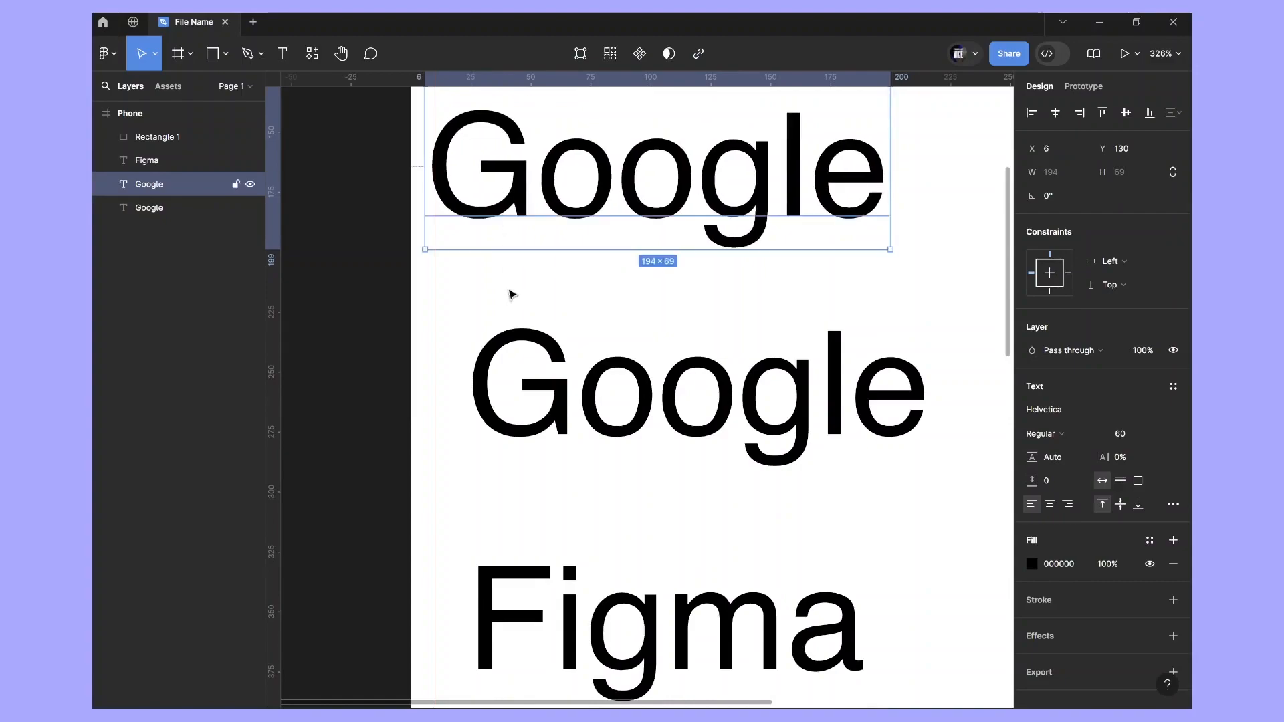
{"action": "left_click", "coordinate": [531, 389]}
{"action": "left_click_drag", "start_coordinate": [528, 390], "coordinate": [489, 357]}
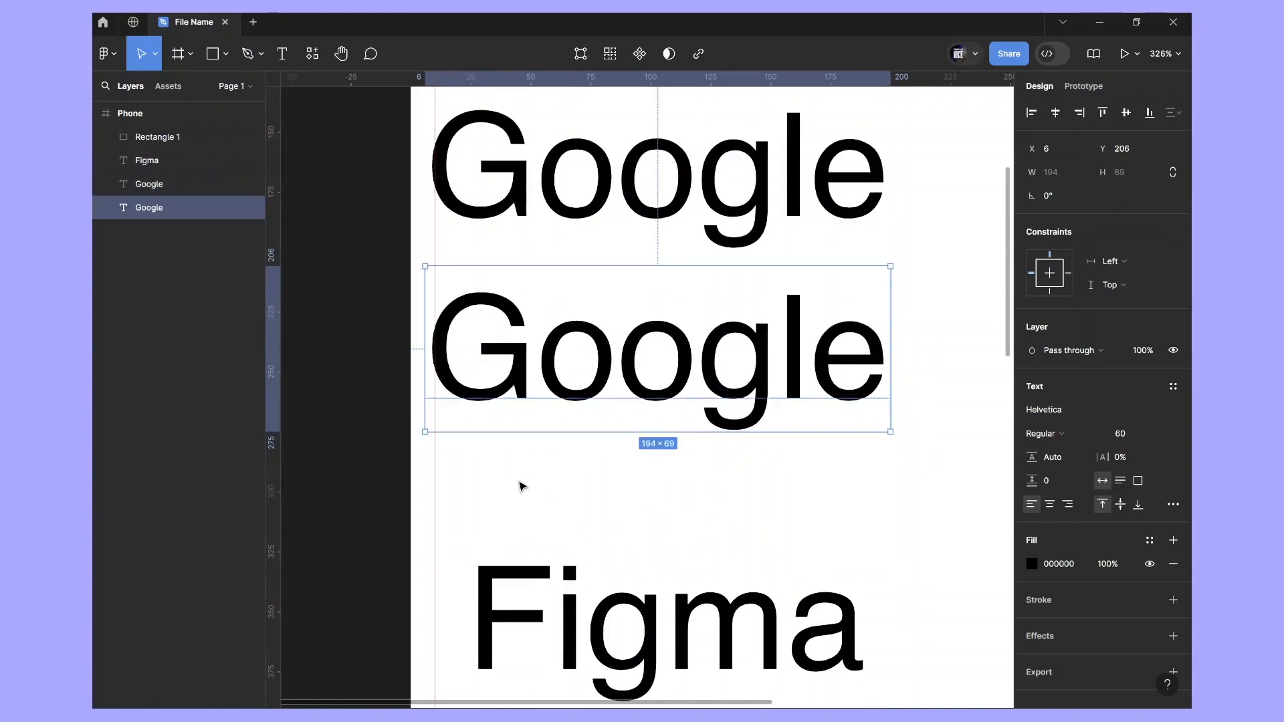
{"action": "left_click", "coordinate": [523, 486]}
Move the Figma text and the grey rectangle to line up with the vertical guide
{"action": "scroll", "coordinate": [523, 486], "scroll_direction": "down", "scroll_amount": 5}
{"action": "left_click_drag", "start_coordinate": [530, 272], "coordinate": [498, 286]}
{"action": "left_click_drag", "start_coordinate": [504, 502], "coordinate": [479, 484]}
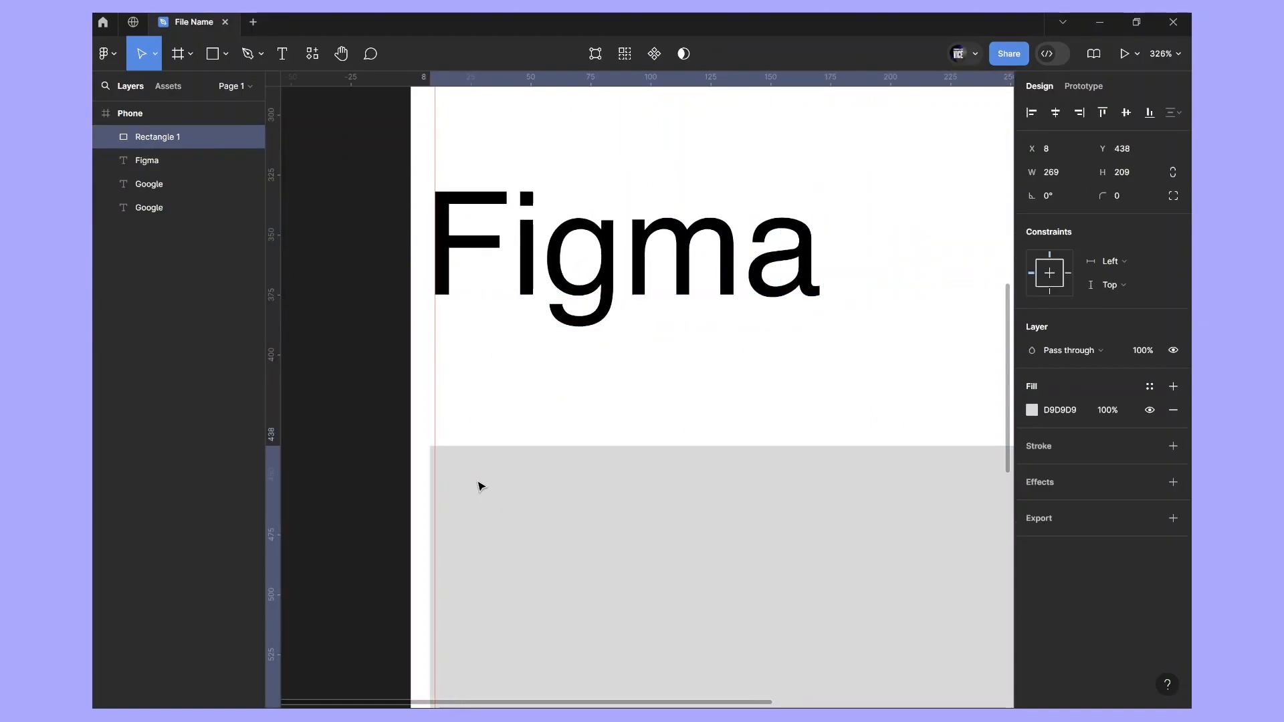
{"action": "left_click", "coordinate": [524, 361]}
{"action": "scroll", "coordinate": [525, 362], "scroll_direction": "down", "scroll_amount": 10}
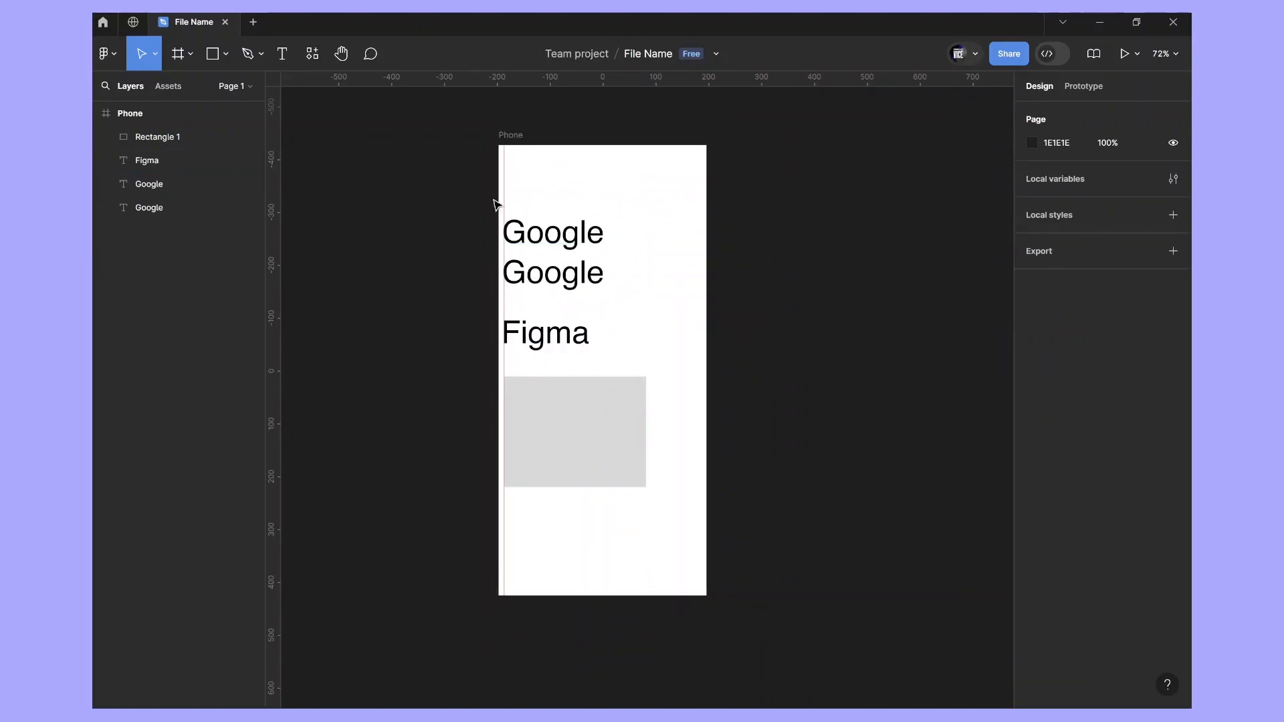
Try a horizontal guide near the top of the Phone frame and remove both it and the vertical guide
{"action": "left_click_drag", "start_coordinate": [583, 84], "coordinate": [600, 172]}
{"action": "left_click_drag", "start_coordinate": [668, 171], "coordinate": [744, 77]}
{"action": "left_click_drag", "start_coordinate": [501, 190], "coordinate": [273, 454]}
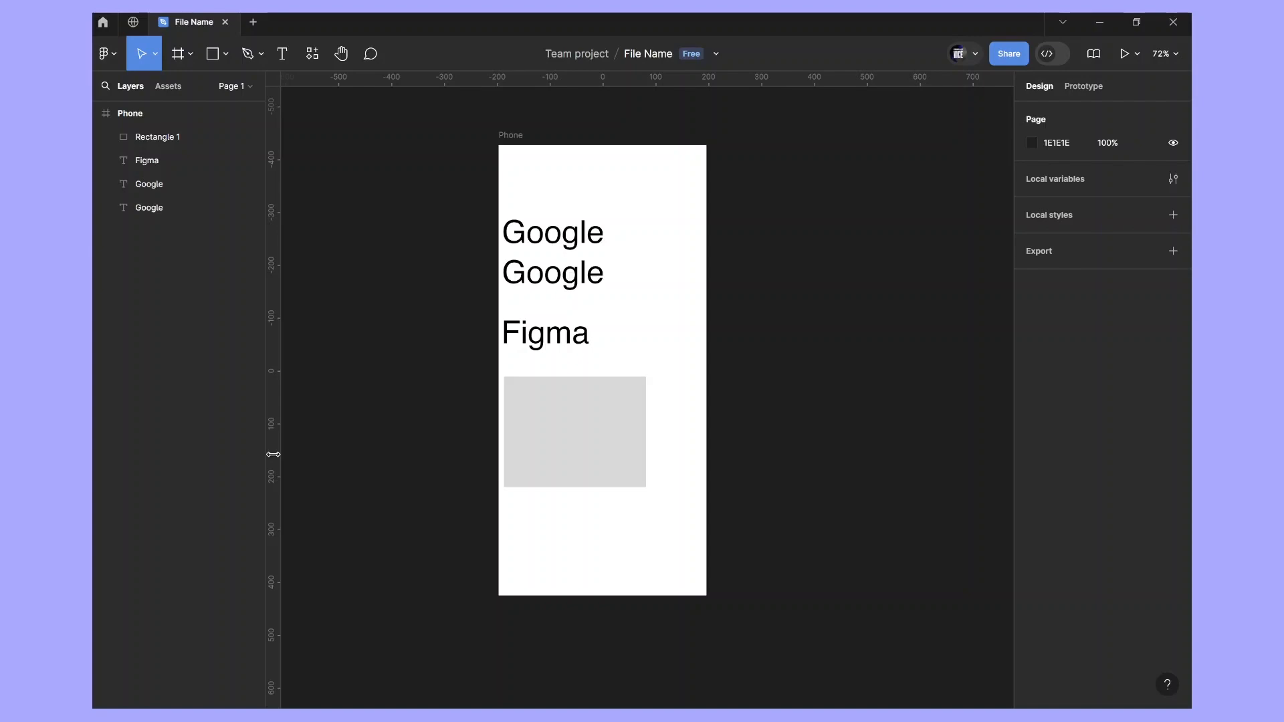
{"action": "scroll", "coordinate": [515, 432], "scroll_direction": "up", "scroll_amount": 2}
{"action": "scroll", "coordinate": [515, 432], "scroll_direction": "right", "scroll_amount": 2}
{"action": "scroll", "coordinate": [515, 432], "scroll_direction": "down", "scroll_amount": 3}
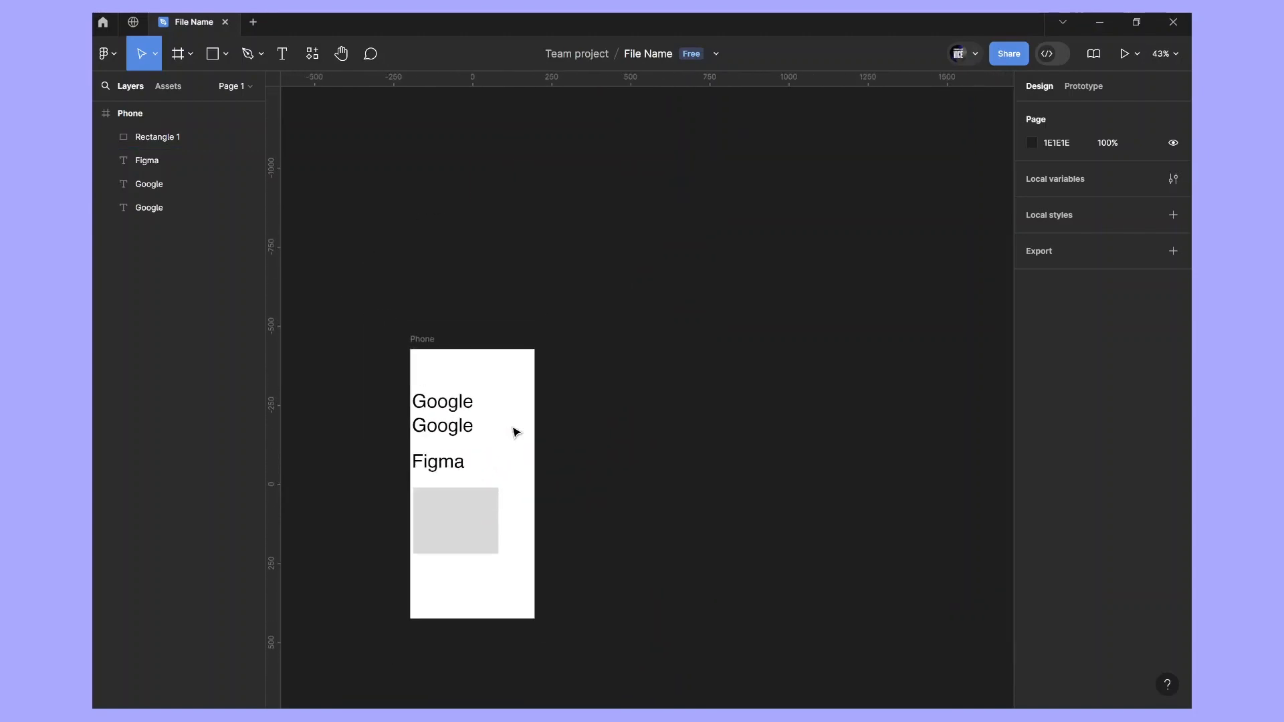
{"action": "scroll", "coordinate": [515, 433], "scroll_direction": "down", "scroll_amount": 3}
{"action": "scroll", "coordinate": [515, 432], "scroll_direction": "left", "scroll_amount": 1}
{"action": "scroll", "coordinate": [514, 433], "scroll_direction": "up", "scroll_amount": 1}
{"action": "scroll", "coordinate": [515, 433], "scroll_direction": "right", "scroll_amount": 1}
{"action": "scroll", "coordinate": [666, 402], "scroll_direction": "left", "scroll_amount": 2}
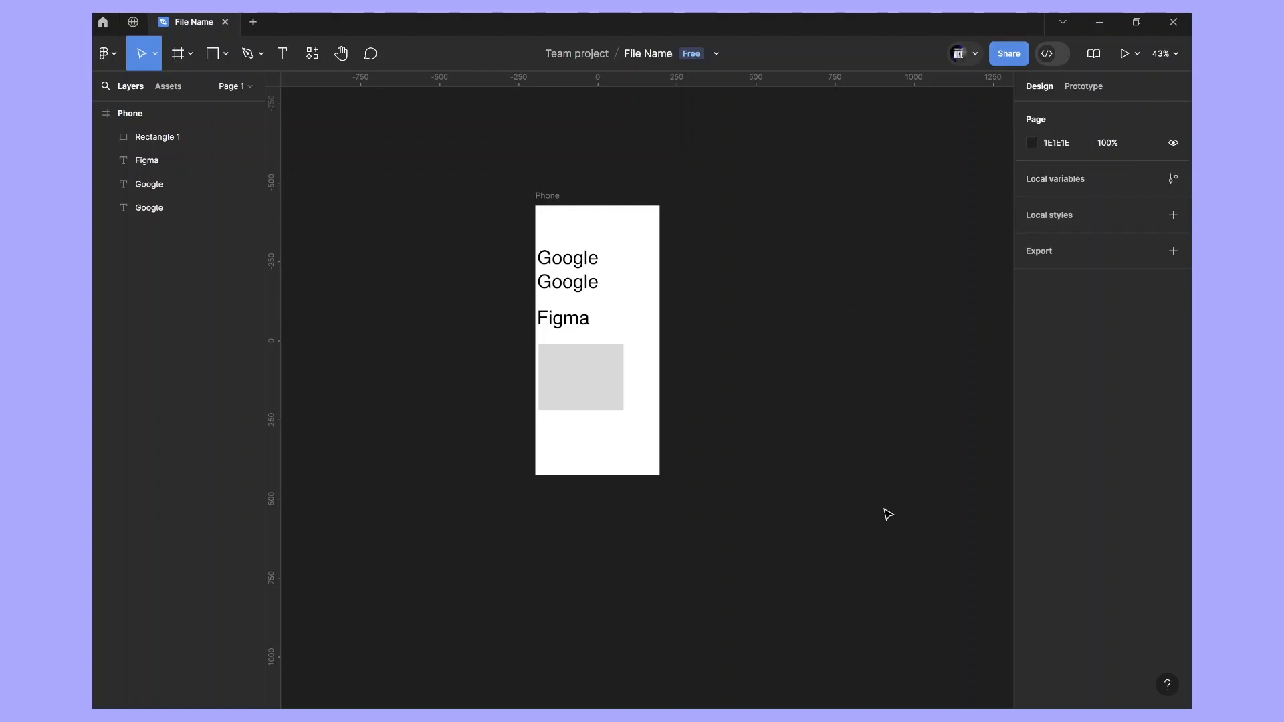
Change the page background colour to light grey CFCFCF
{"action": "left_click", "coordinate": [1032, 142]}
{"action": "left_click_drag", "start_coordinate": [884, 252], "coordinate": [786, 201]}
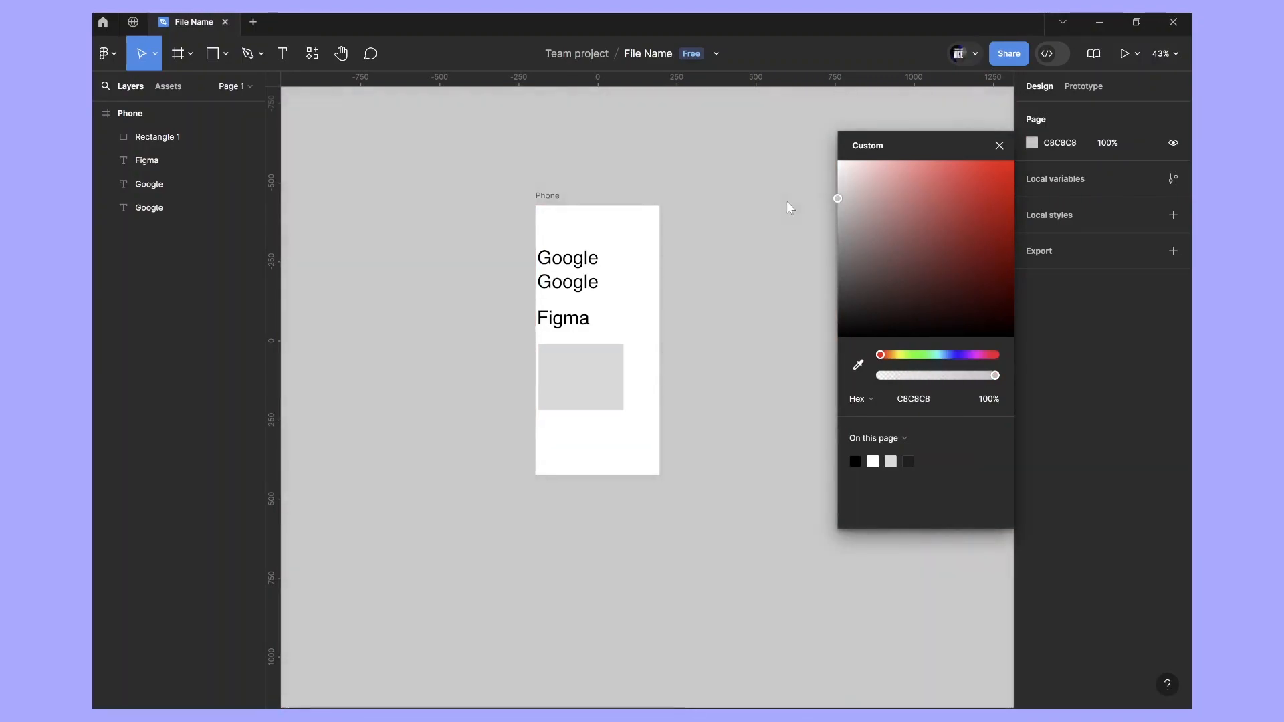
{"action": "left_click", "coordinate": [749, 282]}
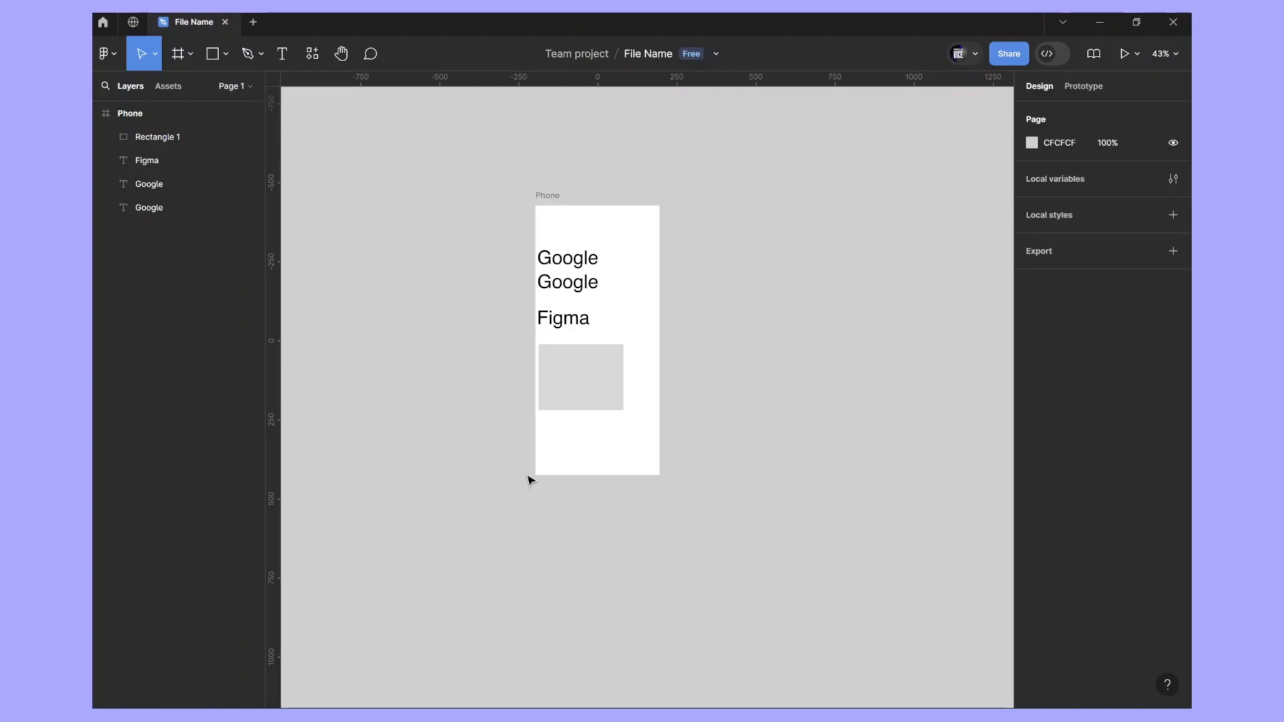
{"action": "scroll", "coordinate": [770, 261], "scroll_direction": "up", "scroll_amount": 1}
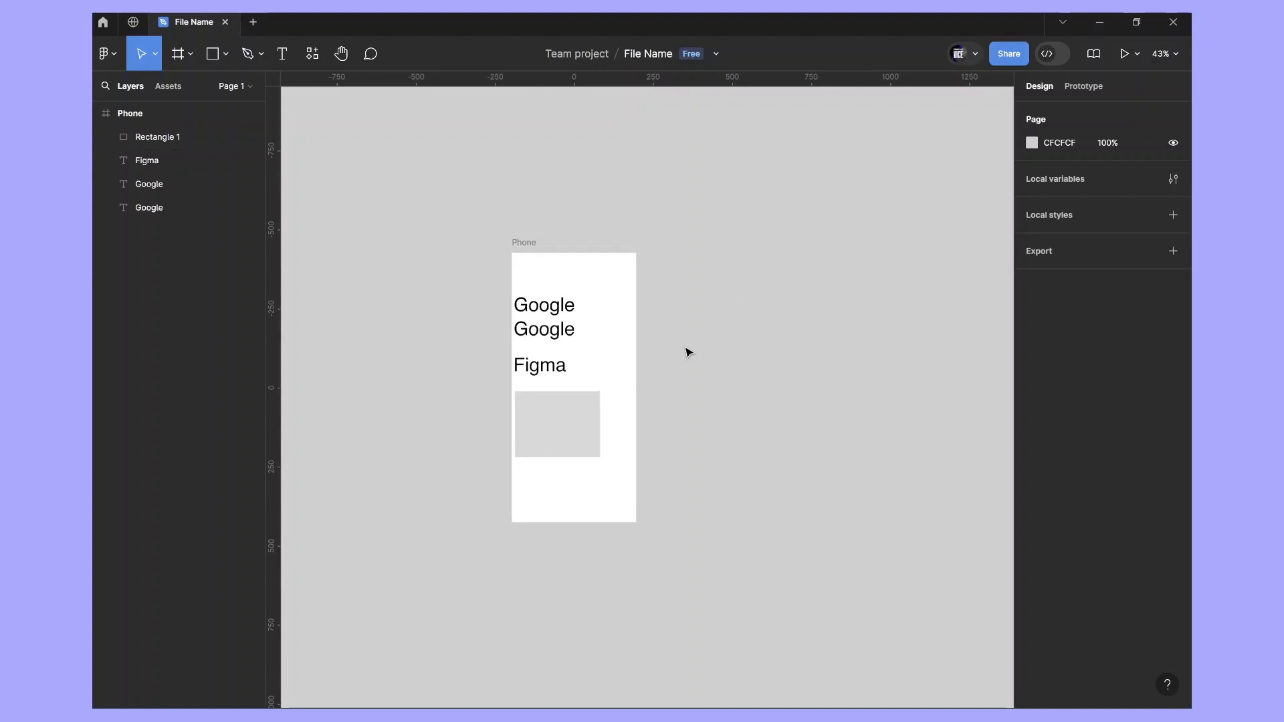
{"action": "scroll", "coordinate": [688, 351], "scroll_direction": "up", "scroll_amount": 3, "text": "ctrl"}
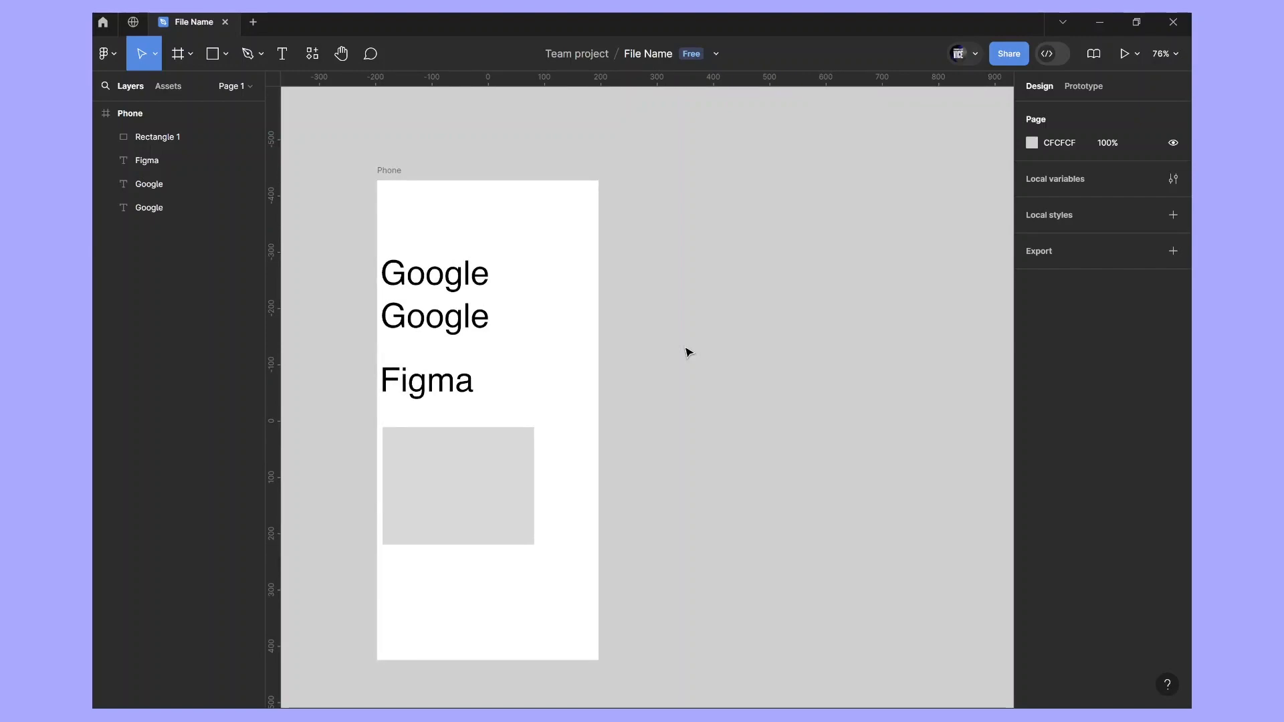
{"action": "scroll", "coordinate": [582, 324], "scroll_direction": "down", "scroll_amount": 2, "text": "ctrl"}
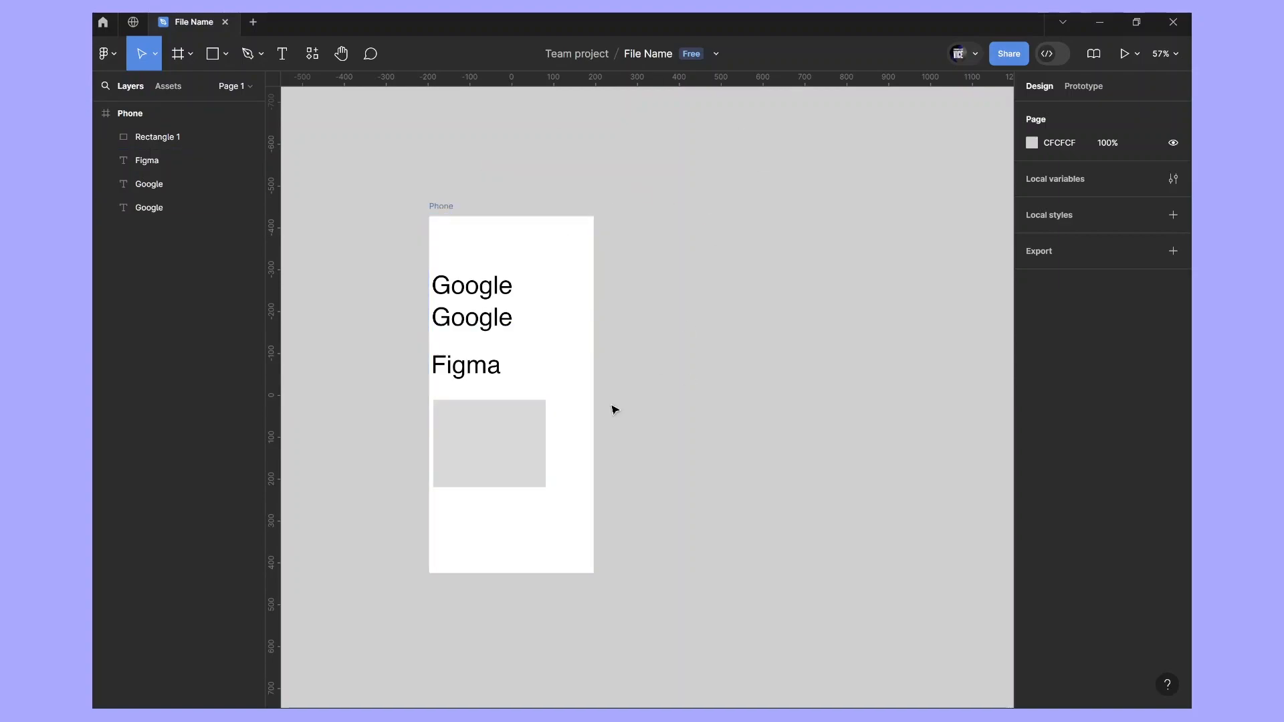
Widen the Phone frame to 1000, keeping its height at 852
{"action": "left_click", "coordinate": [442, 207]}
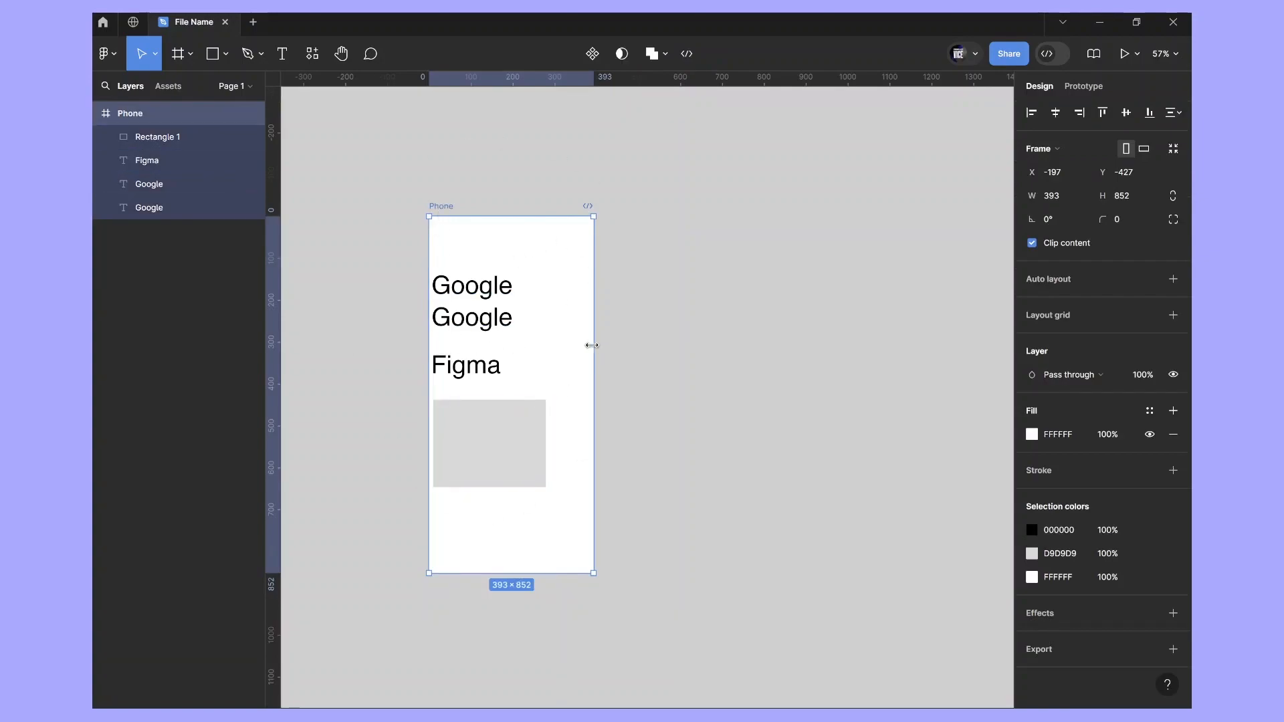
{"action": "left_click_drag", "start_coordinate": [688, 470], "coordinate": [848, 362]}
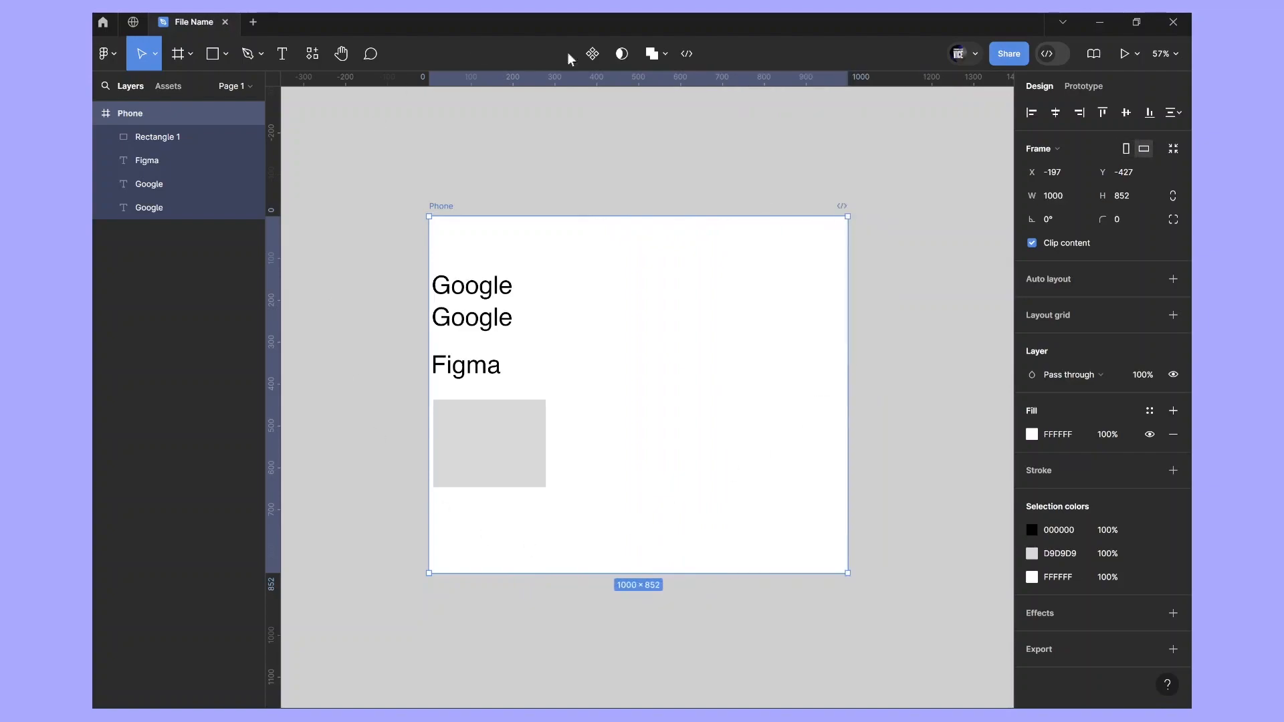
{"action": "left_click", "coordinate": [728, 190]}
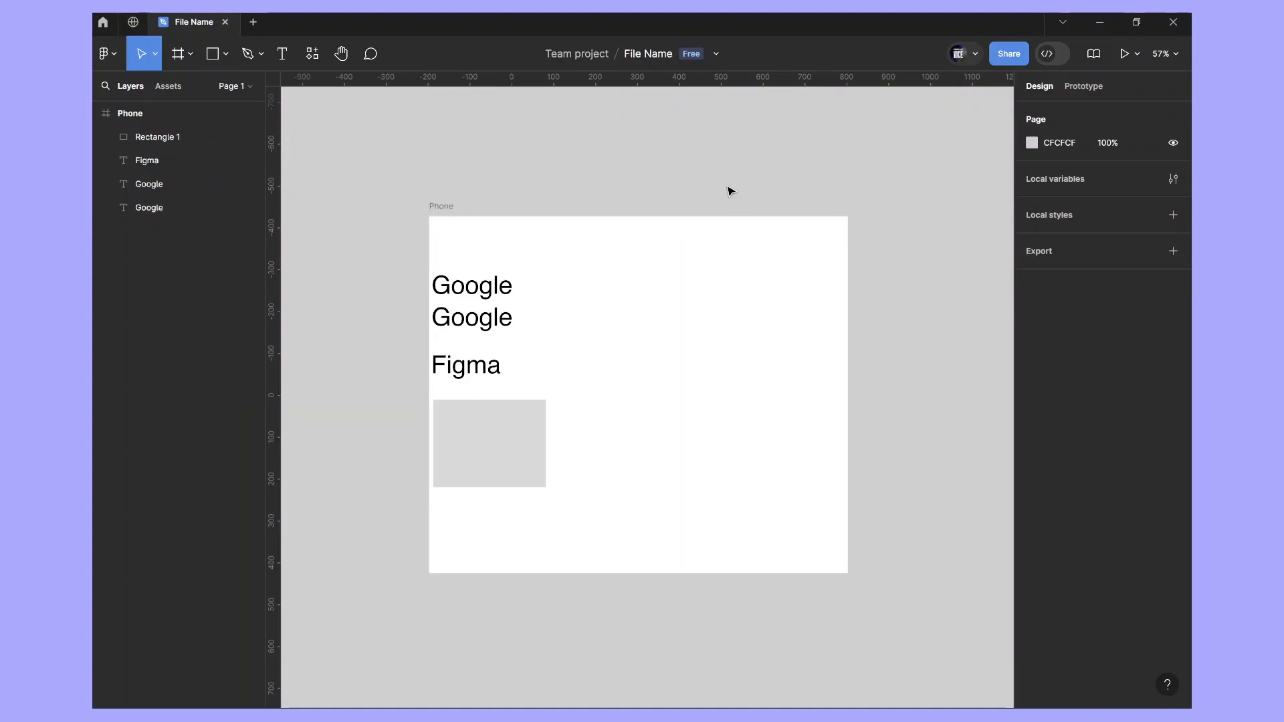
Move the grey rectangle to X 444, Y 145, beside the Google texts in the Phone frame
{"action": "left_click", "coordinate": [493, 465]}
{"action": "left_click_drag", "start_coordinate": [493, 465], "coordinate": [674, 341]}
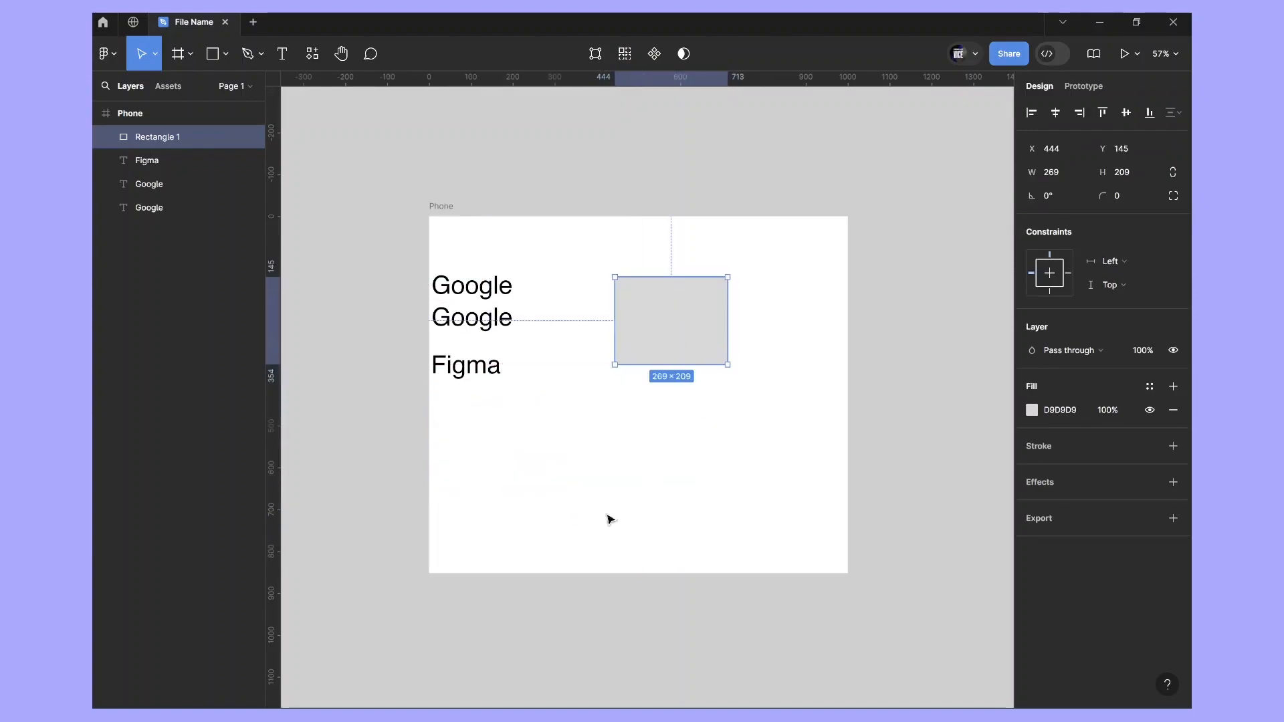
{"action": "left_click", "coordinate": [592, 276]}
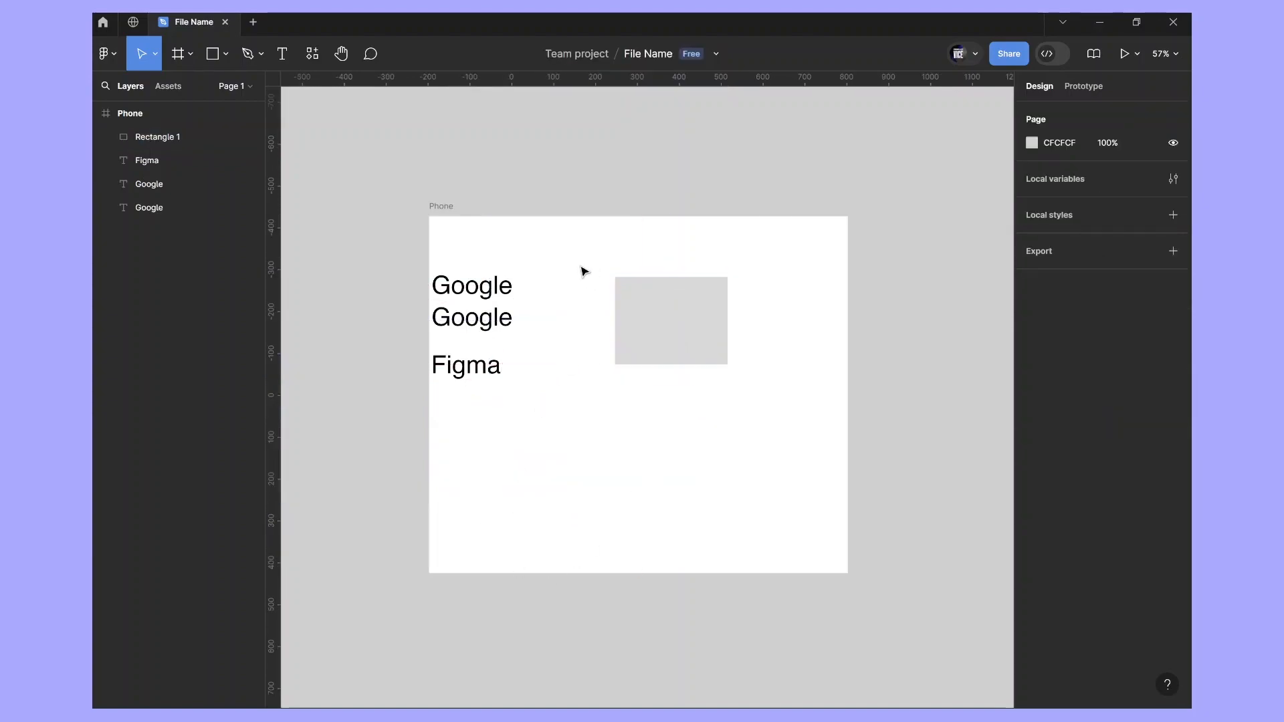
Draw a circle about 157 × 157 below the grey rectangle and move it over the rectangle's lower edge at X 500, Y 261
{"action": "left_click", "coordinate": [228, 54]}
{"action": "left_click", "coordinate": [210, 139]}
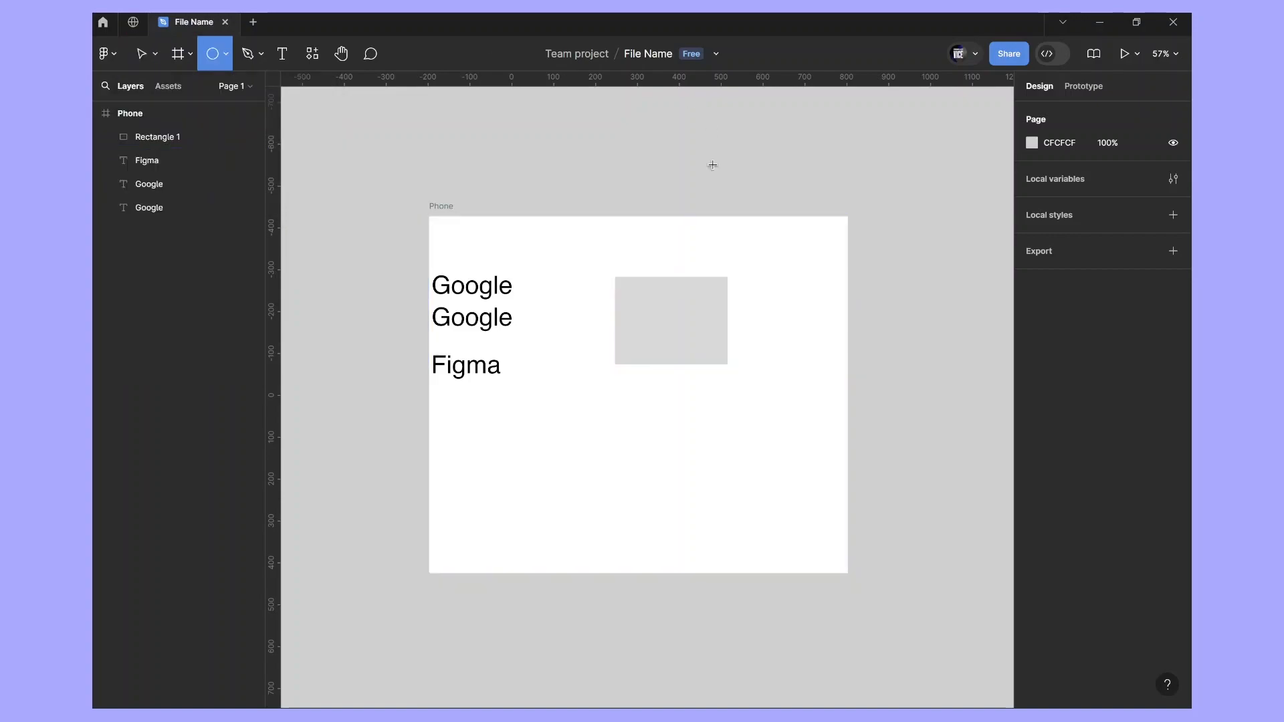
{"action": "mouse_move", "coordinate": [661, 417]}
{"action": "left_mouse_down"}
{"action": "mouse_move", "coordinate": [728, 474]}
{"action": "mouse_move", "coordinate": [760, 413]}
{"action": "mouse_move", "coordinate": [691, 533]}
{"action": "mouse_move", "coordinate": [647, 477]}
{"action": "left_mouse_up"}
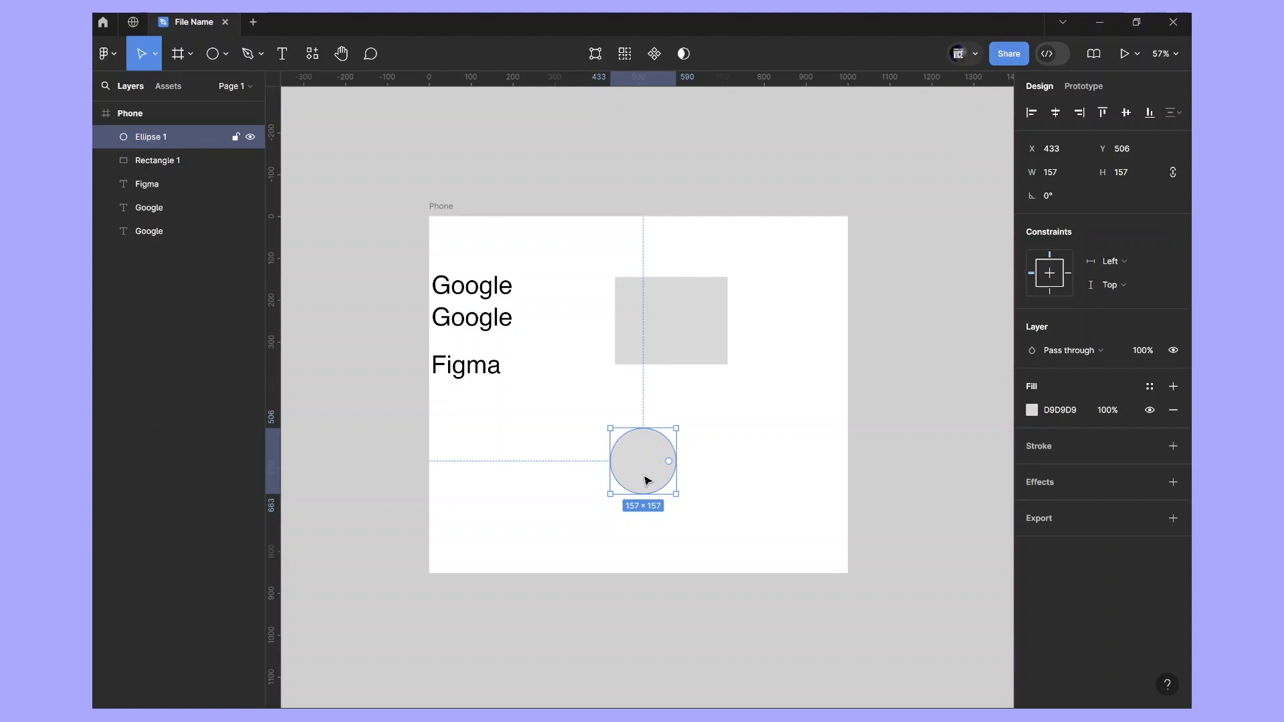
{"action": "left_click_drag", "start_coordinate": [647, 476], "coordinate": [671, 369]}
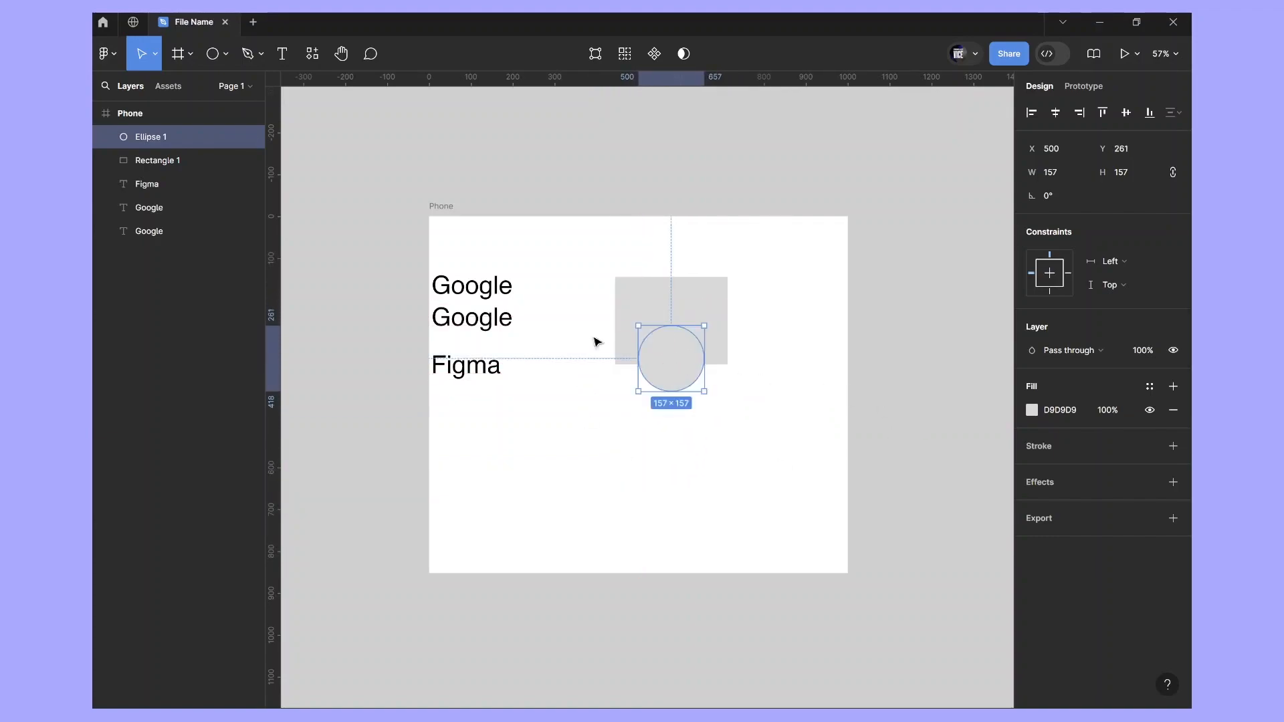
Change the circle's fill colour to black 000000
{"action": "left_click", "coordinate": [1032, 410]}
{"action": "left_click_drag", "start_coordinate": [866, 439], "coordinate": [675, 585]}
{"action": "left_click", "coordinate": [708, 472]}
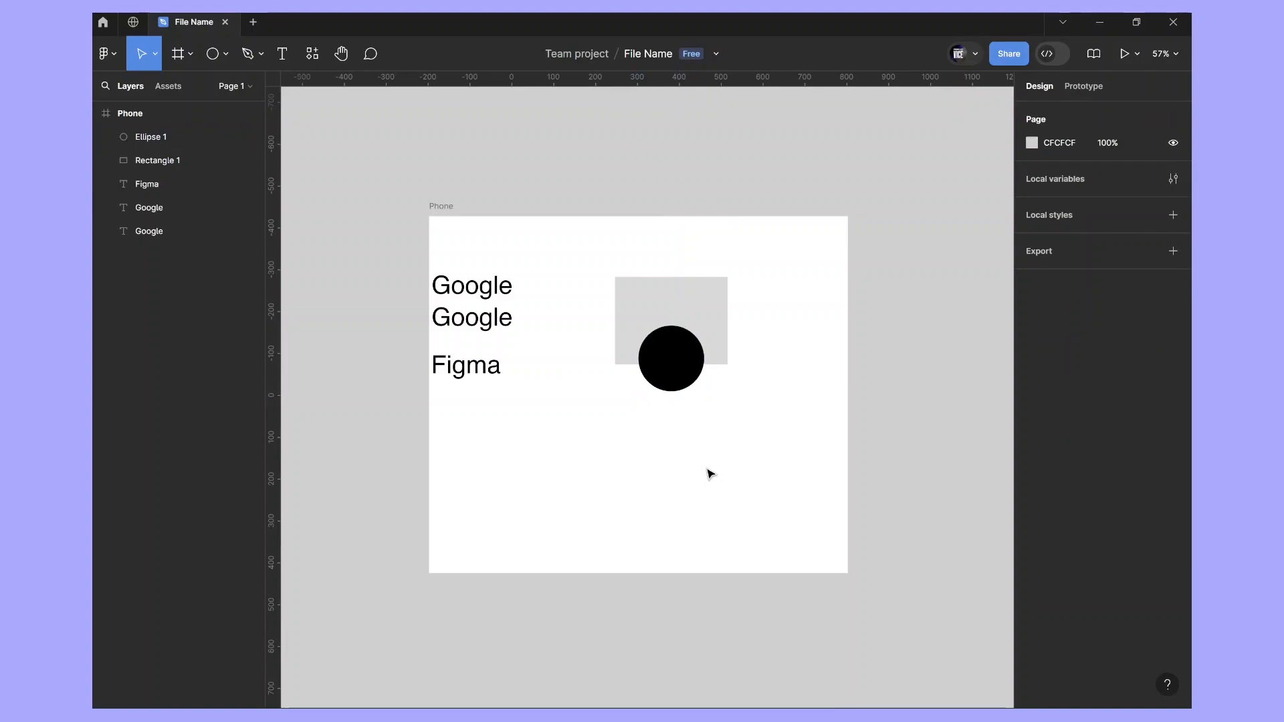
Centre the black circle inside the grey rectangle at X 500, Y 171
{"action": "scroll", "coordinate": [716, 341], "scroll_direction": "up", "scroll_amount": 5}
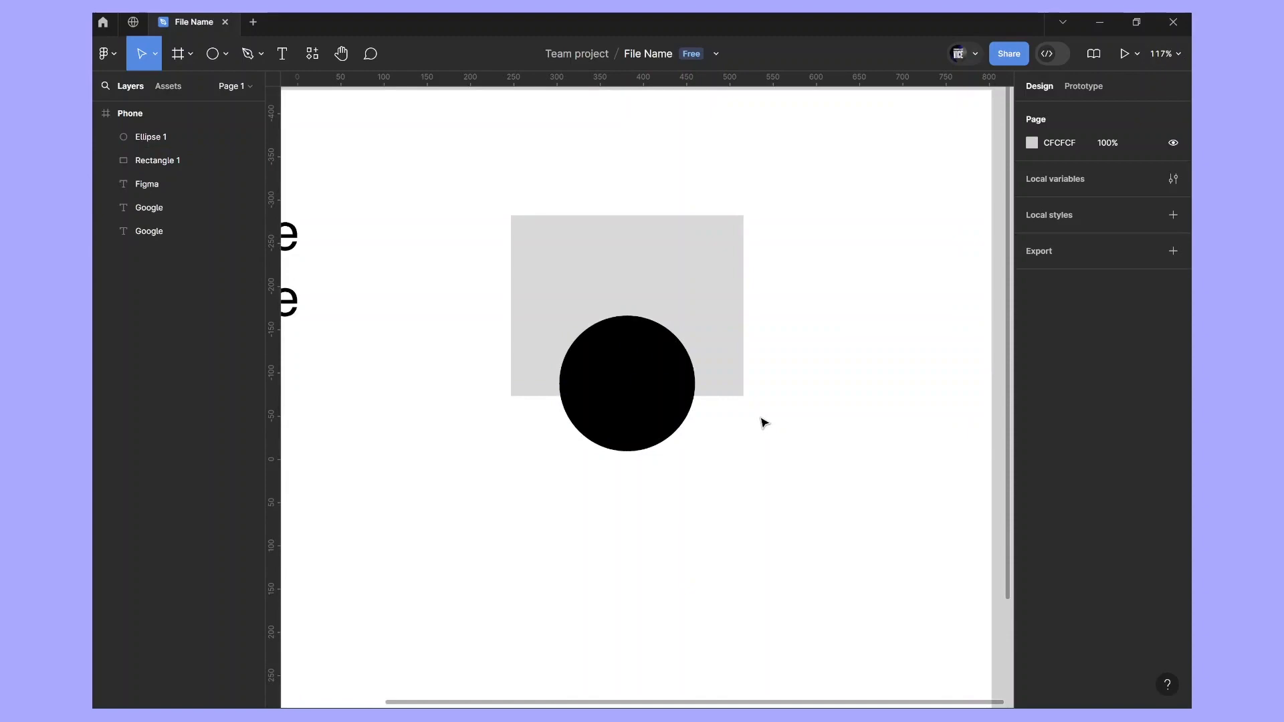
{"action": "left_click_drag", "start_coordinate": [651, 404], "coordinate": [656, 329]}
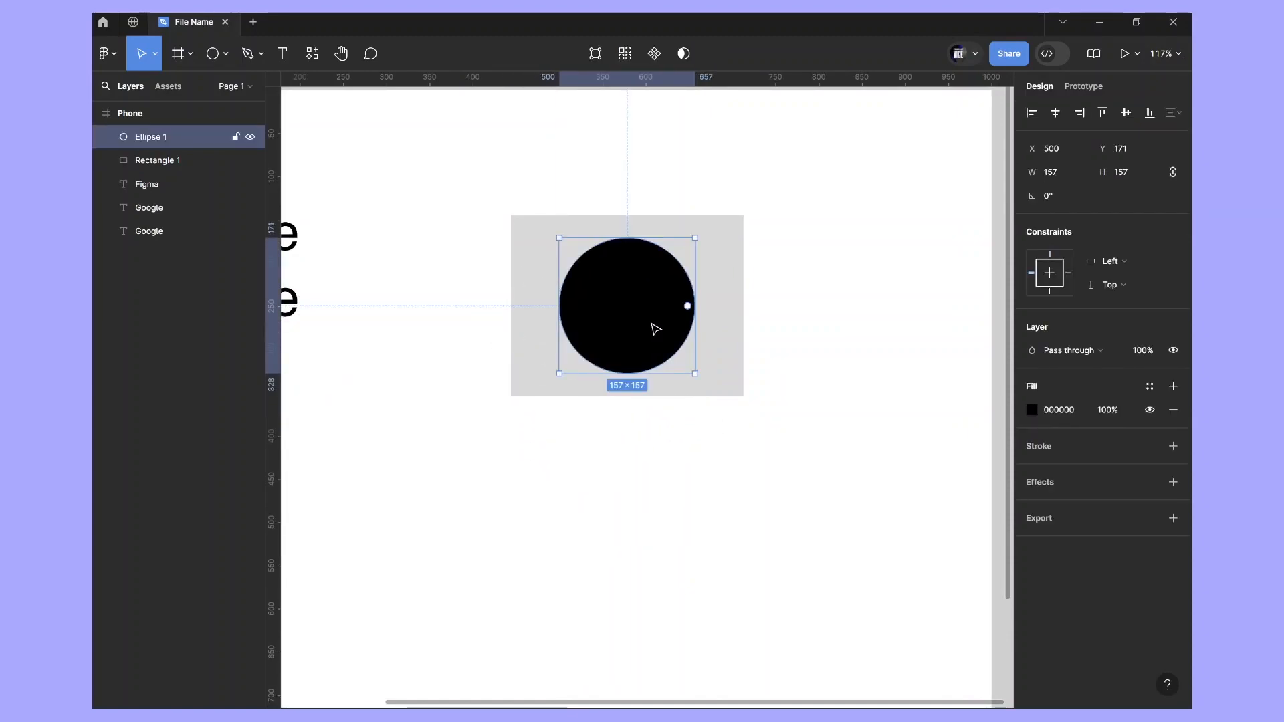
{"action": "left_click", "coordinate": [825, 243]}
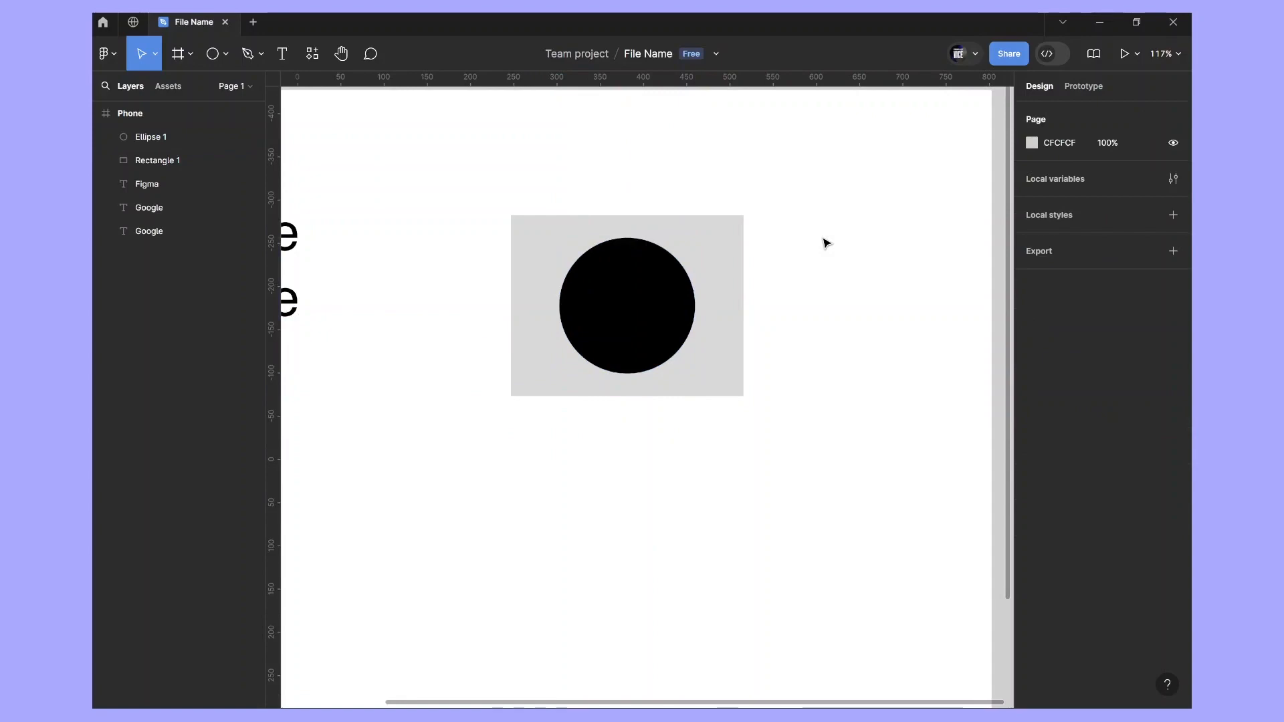
Select the circle and the rectangle together and examine the boolean operations available for them
{"action": "left_click_drag", "start_coordinate": [823, 237], "coordinate": [613, 357]}
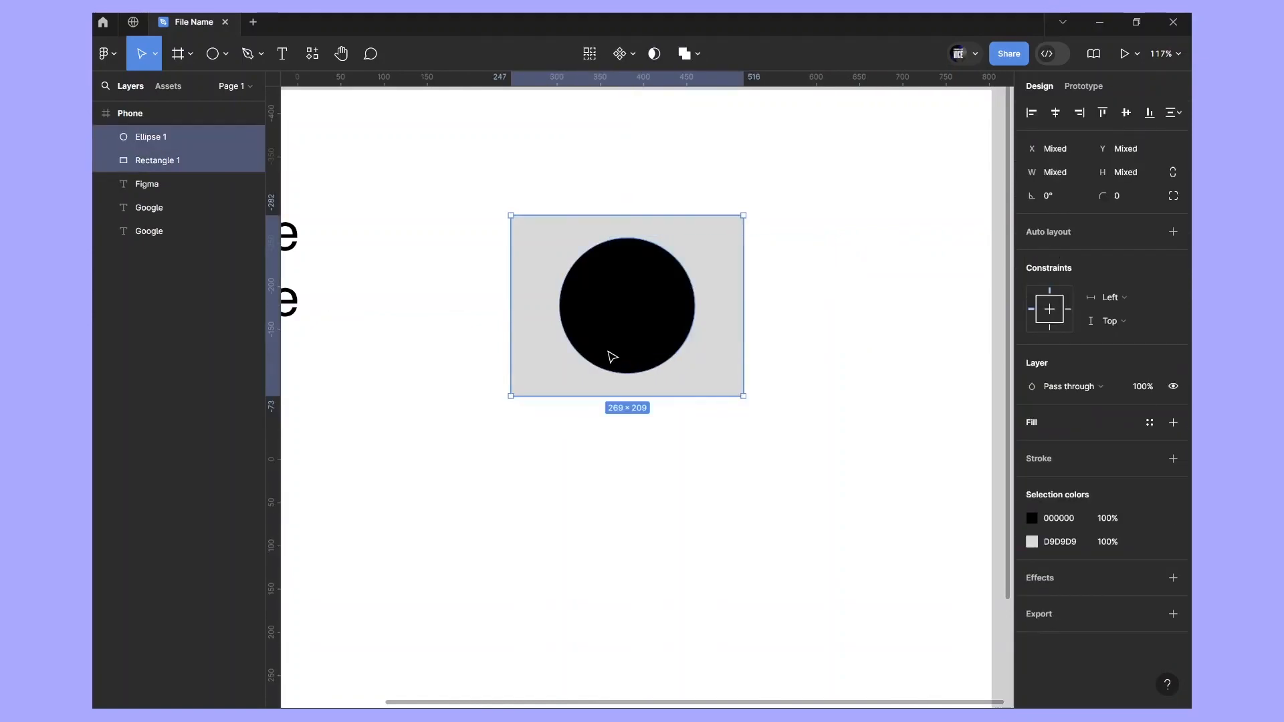
{"action": "left_click", "coordinate": [678, 488]}
{"action": "left_click", "coordinate": [714, 375]}
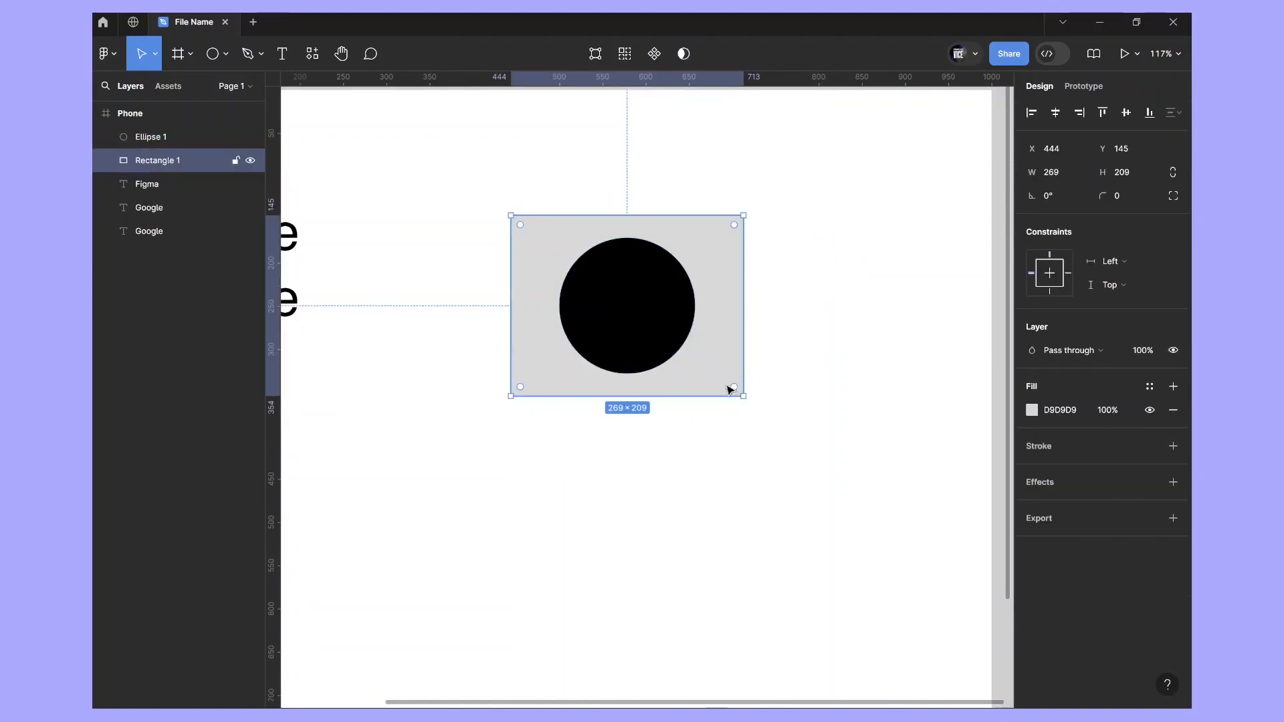
{"action": "left_click_drag", "start_coordinate": [570, 486], "coordinate": [705, 172]}
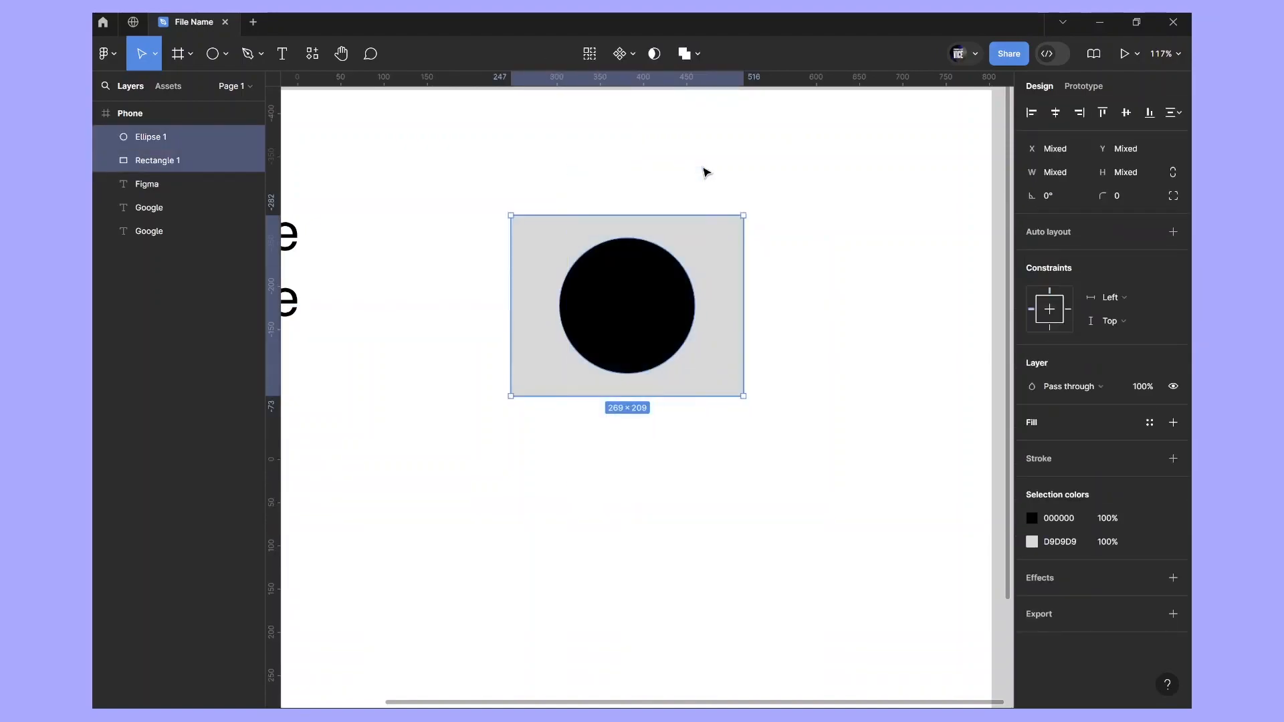
{"action": "left_click", "coordinate": [697, 56]}
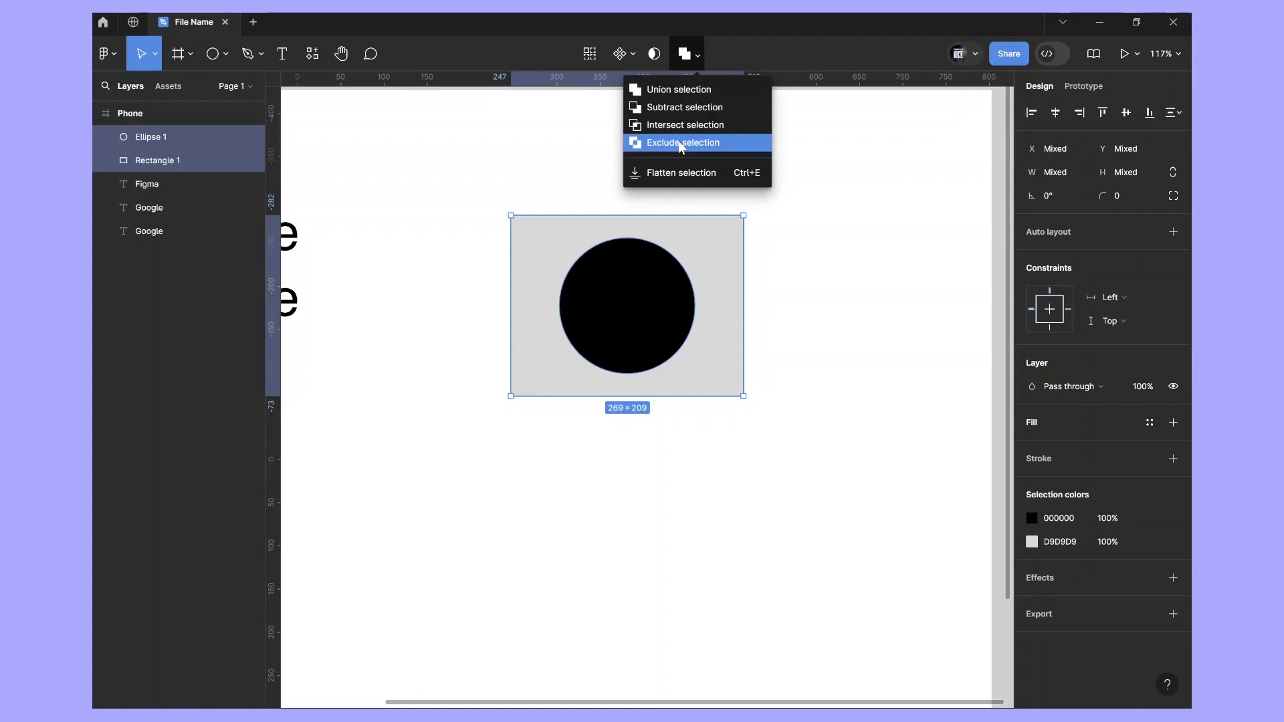
{"action": "left_click", "coordinate": [814, 296]}
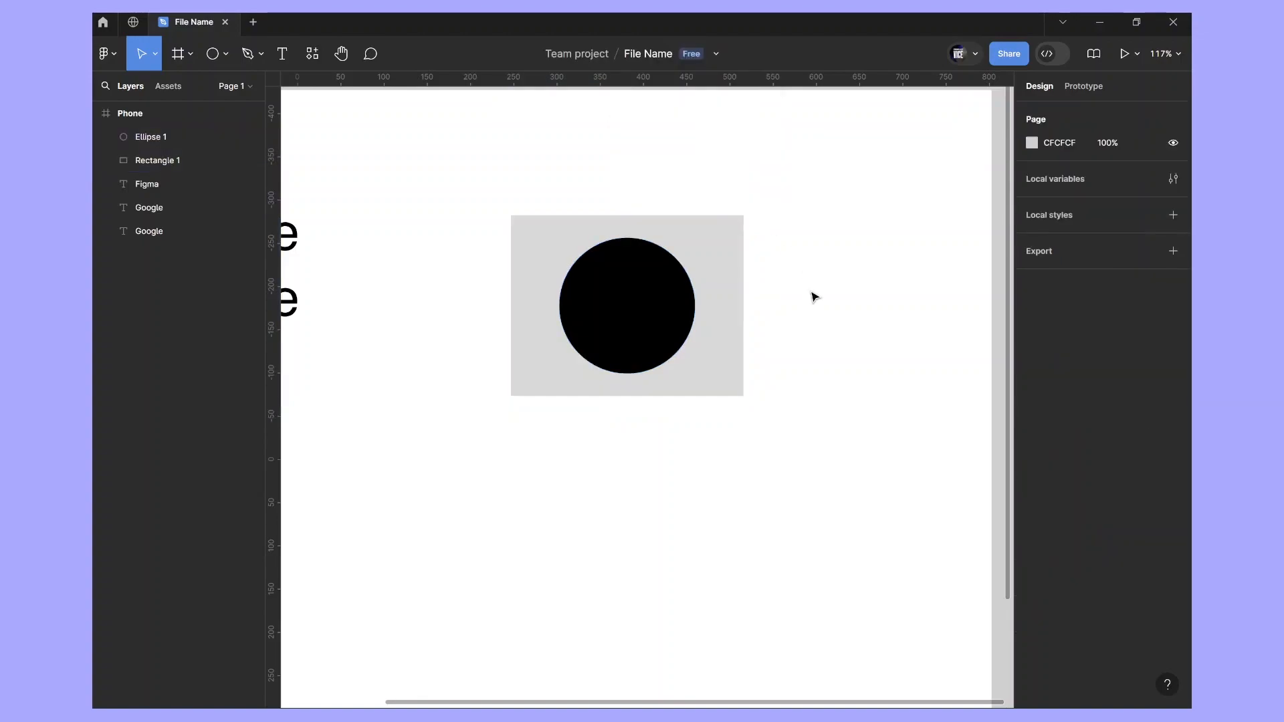
Combine the black circle and the grey rectangle with Union selection
{"action": "left_click_drag", "start_coordinate": [780, 176], "coordinate": [487, 459]}
{"action": "left_click", "coordinate": [700, 54]}
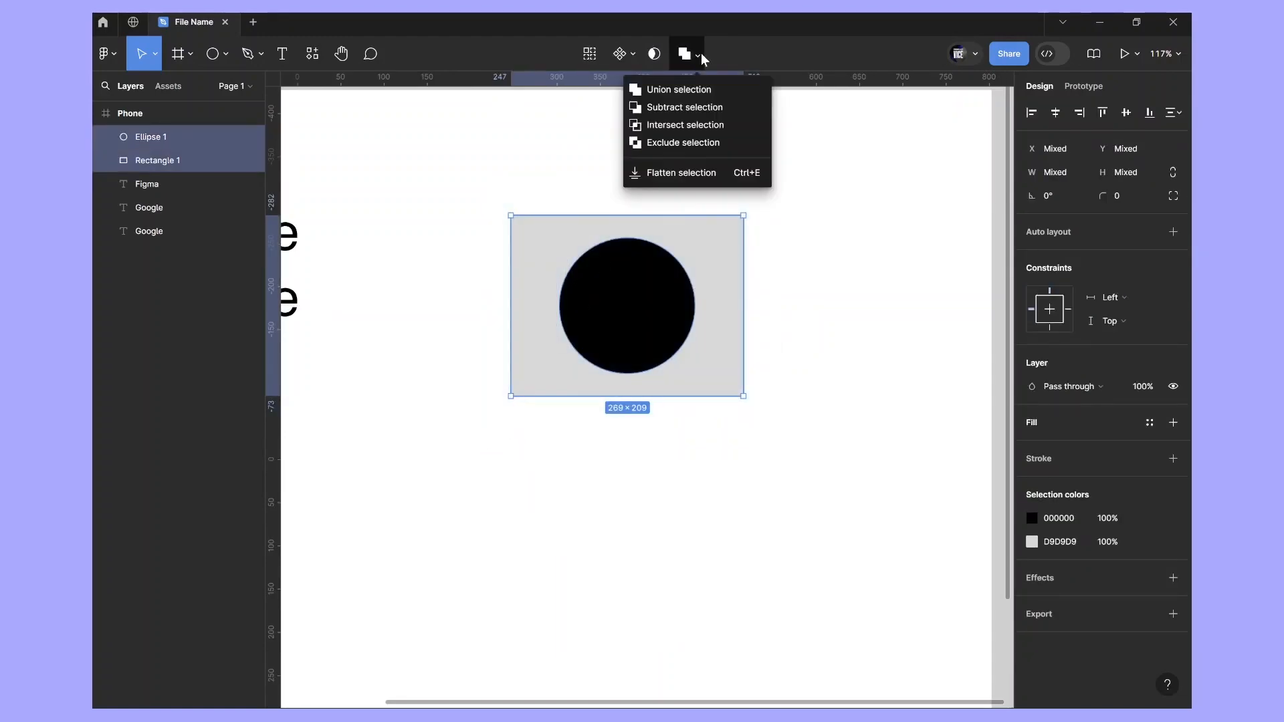
{"action": "left_click", "coordinate": [716, 88]}
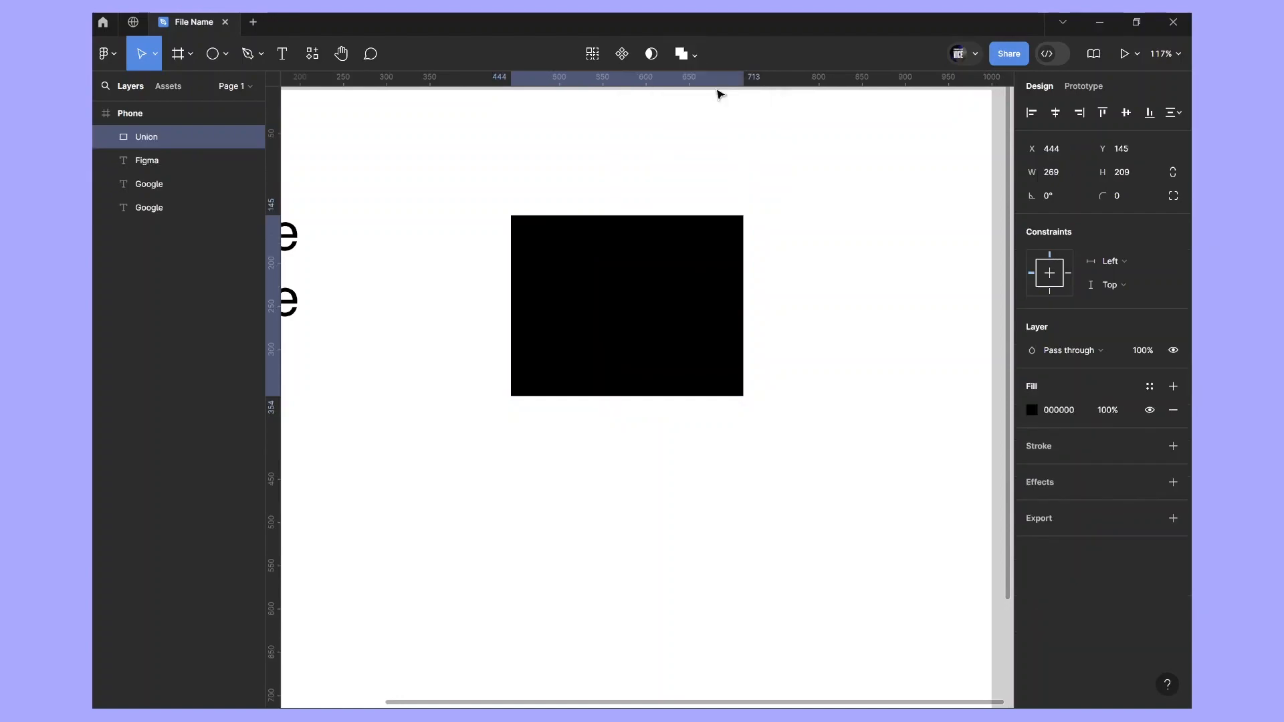
{"action": "left_click", "coordinate": [859, 388]}
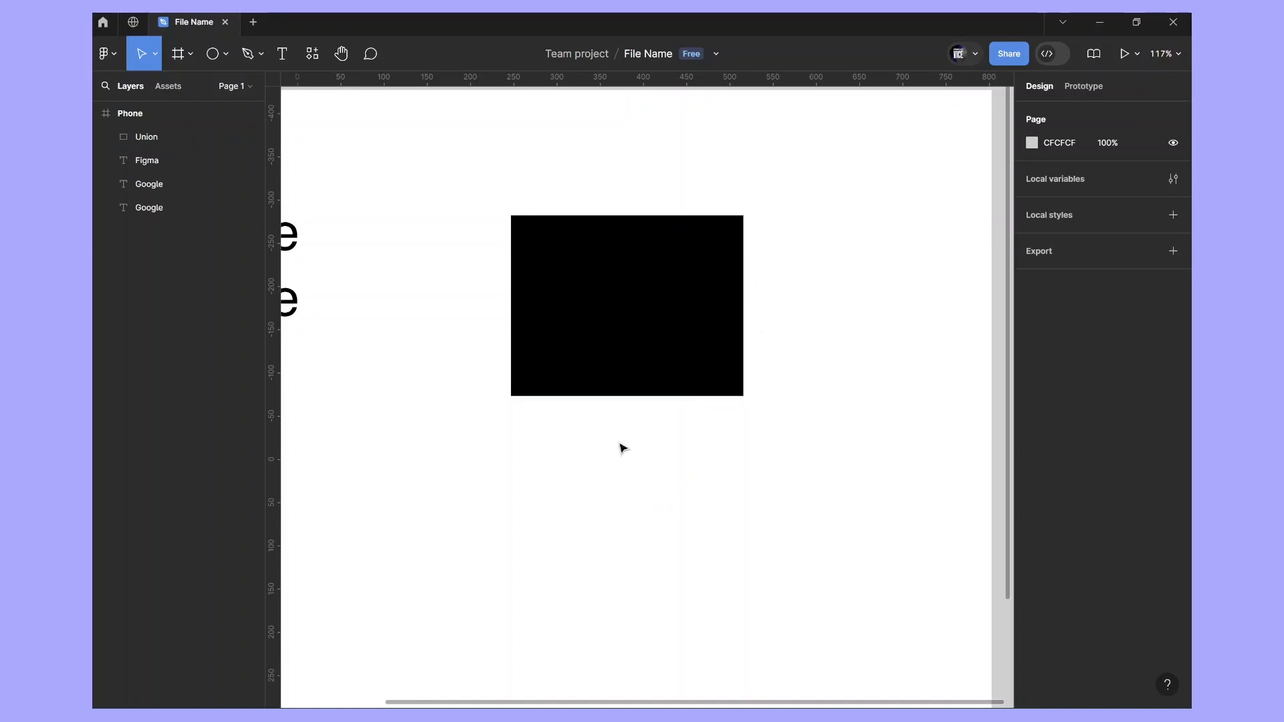
Move the circle inside the union straight down so its lower half projects below the rectangle
{"action": "double_click", "coordinate": [619, 310]}
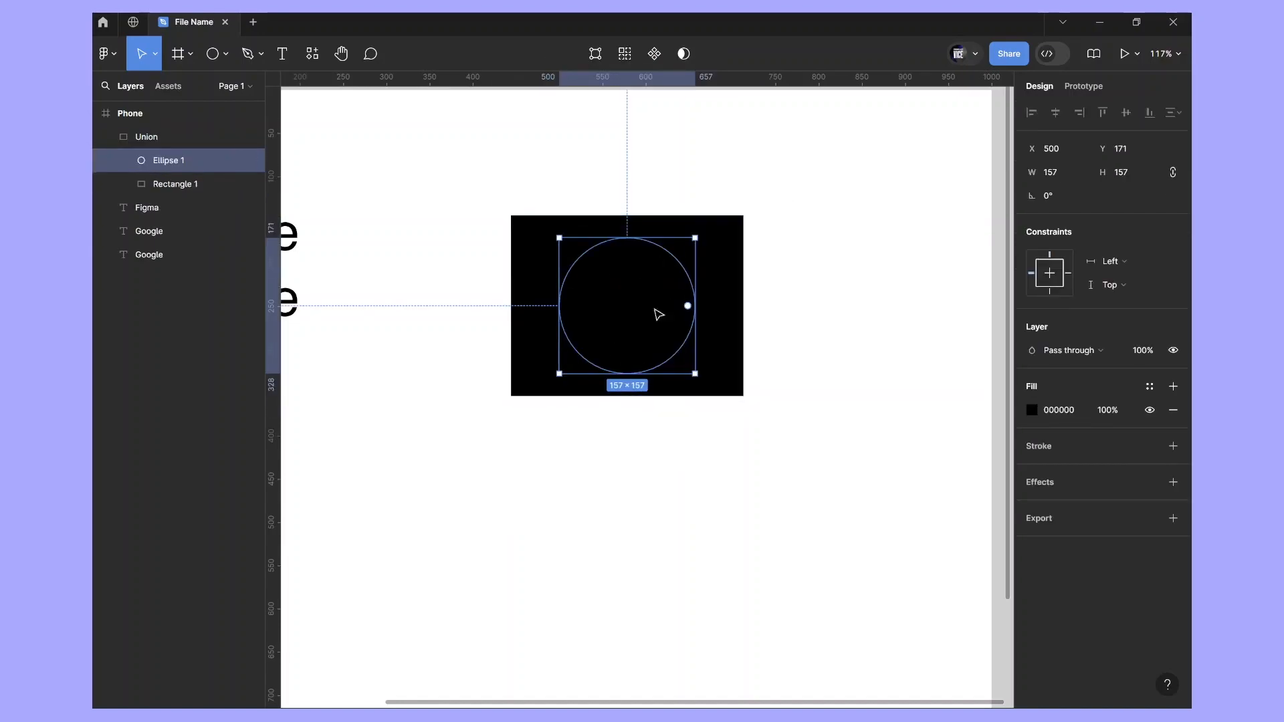
{"action": "left_click_drag", "start_coordinate": [622, 303], "coordinate": [620, 396]}
{"action": "left_click", "coordinate": [654, 530]}
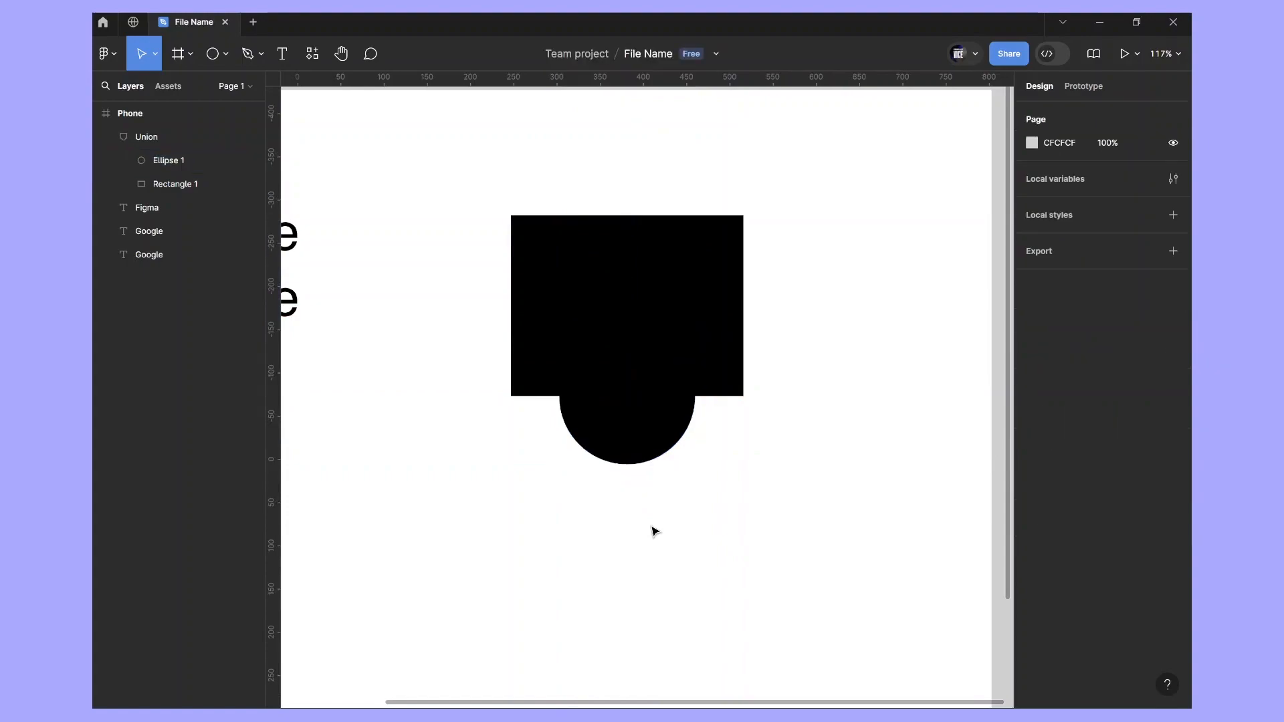
Move the whole union shape to X 460, Y 130
{"action": "left_click_drag", "start_coordinate": [662, 383], "coordinate": [688, 372]}
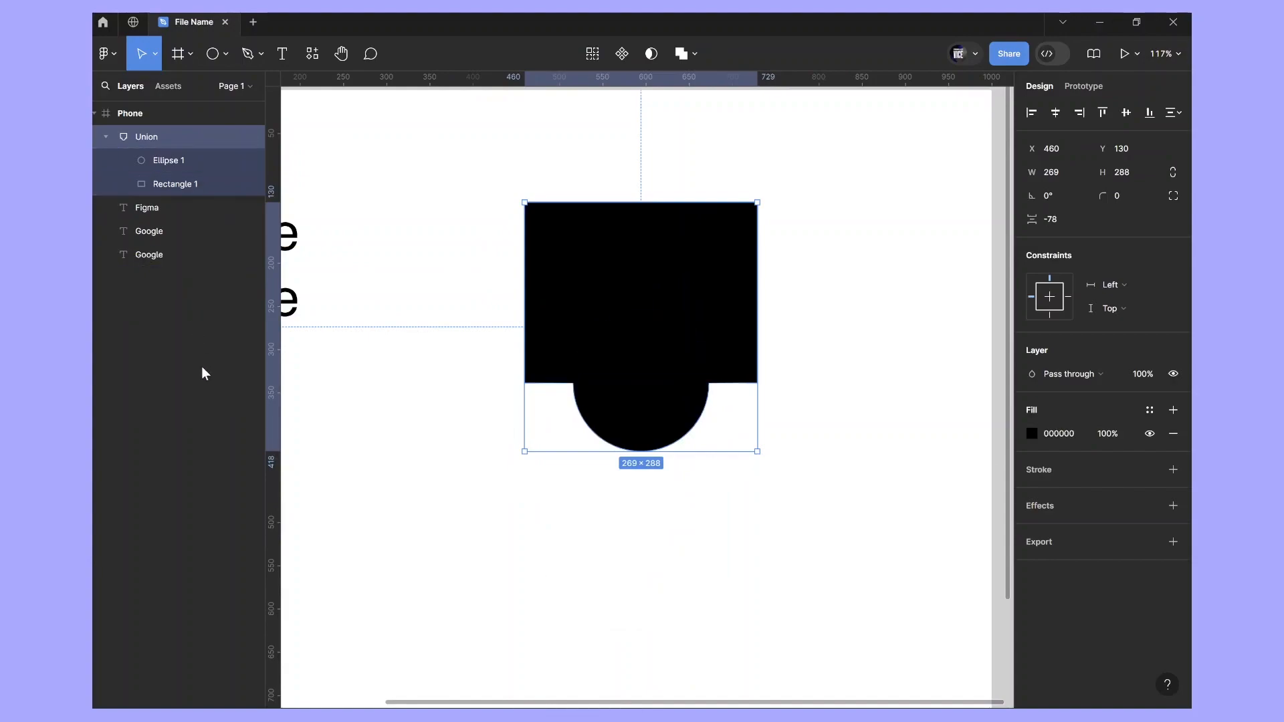
{"action": "left_click", "coordinate": [460, 463]}
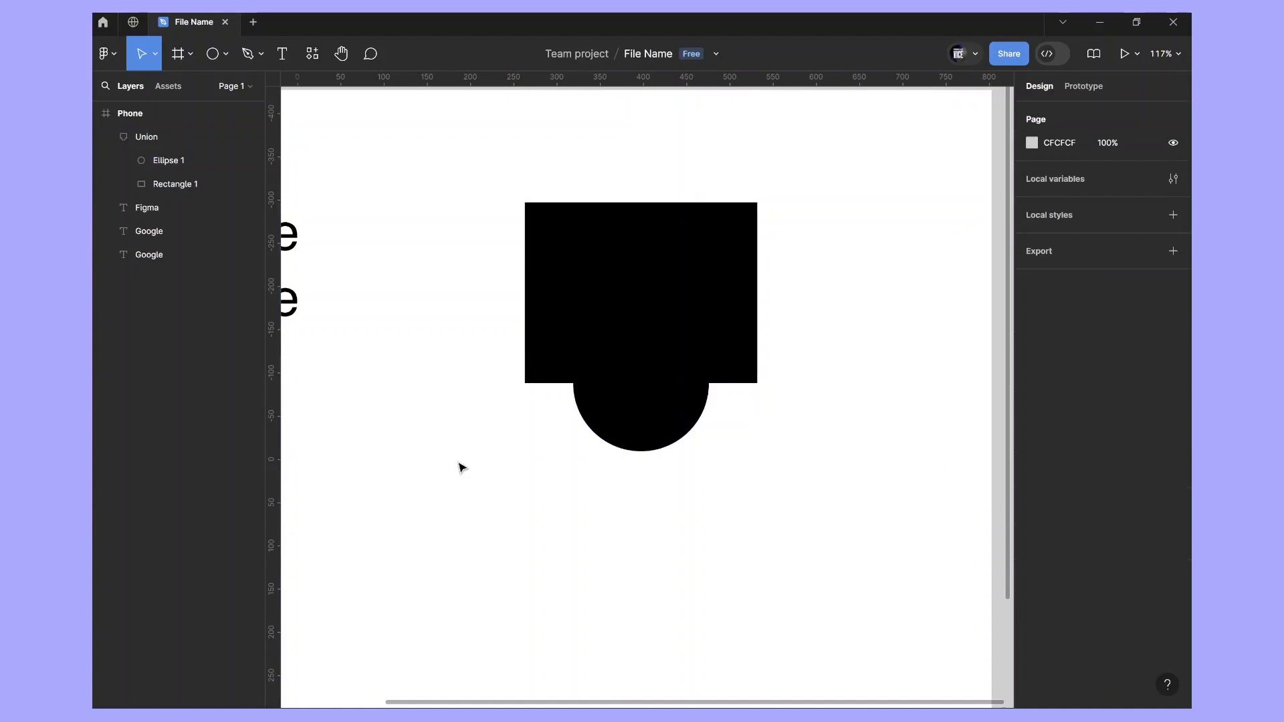
{"action": "left_click", "coordinate": [679, 441]}
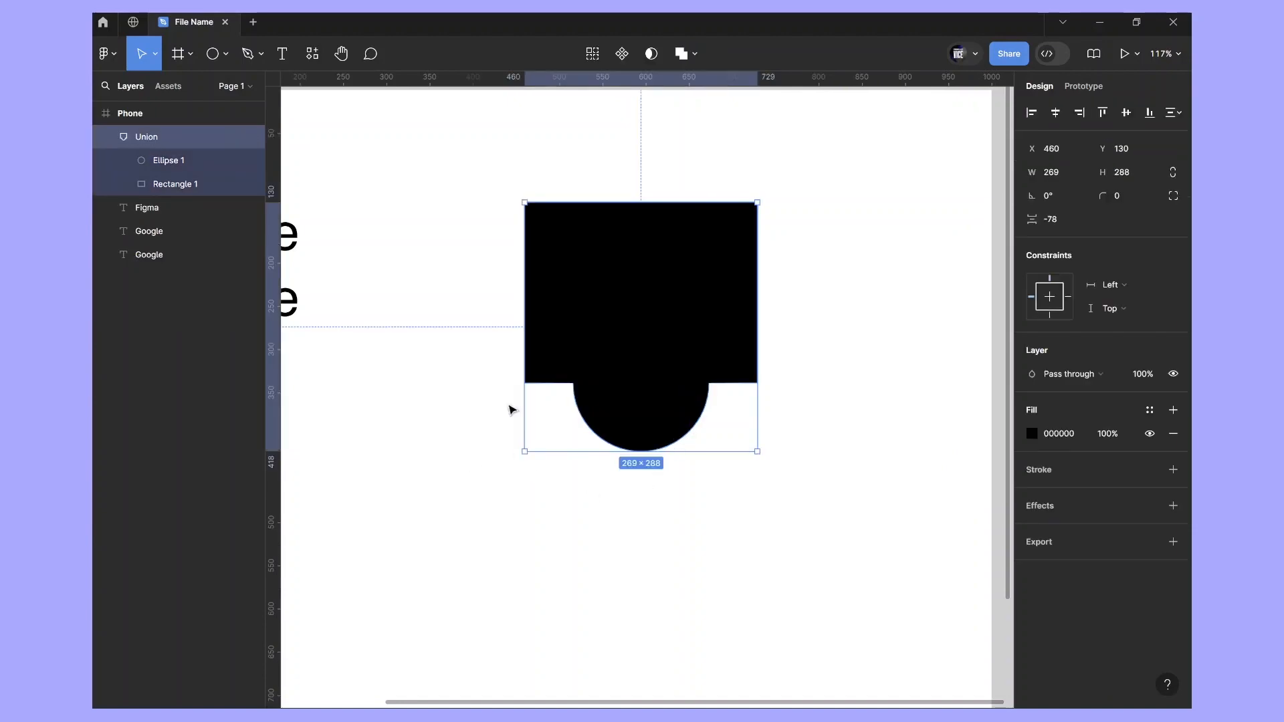
Change the union shape's fill colour to red FF0000
{"action": "left_click", "coordinate": [926, 421]}
{"action": "left_click", "coordinate": [682, 373]}
{"action": "left_click", "coordinate": [1031, 433]}
{"action": "left_click_drag", "start_coordinate": [920, 355], "coordinate": [1049, 248]}
{"action": "left_click", "coordinate": [838, 192]}
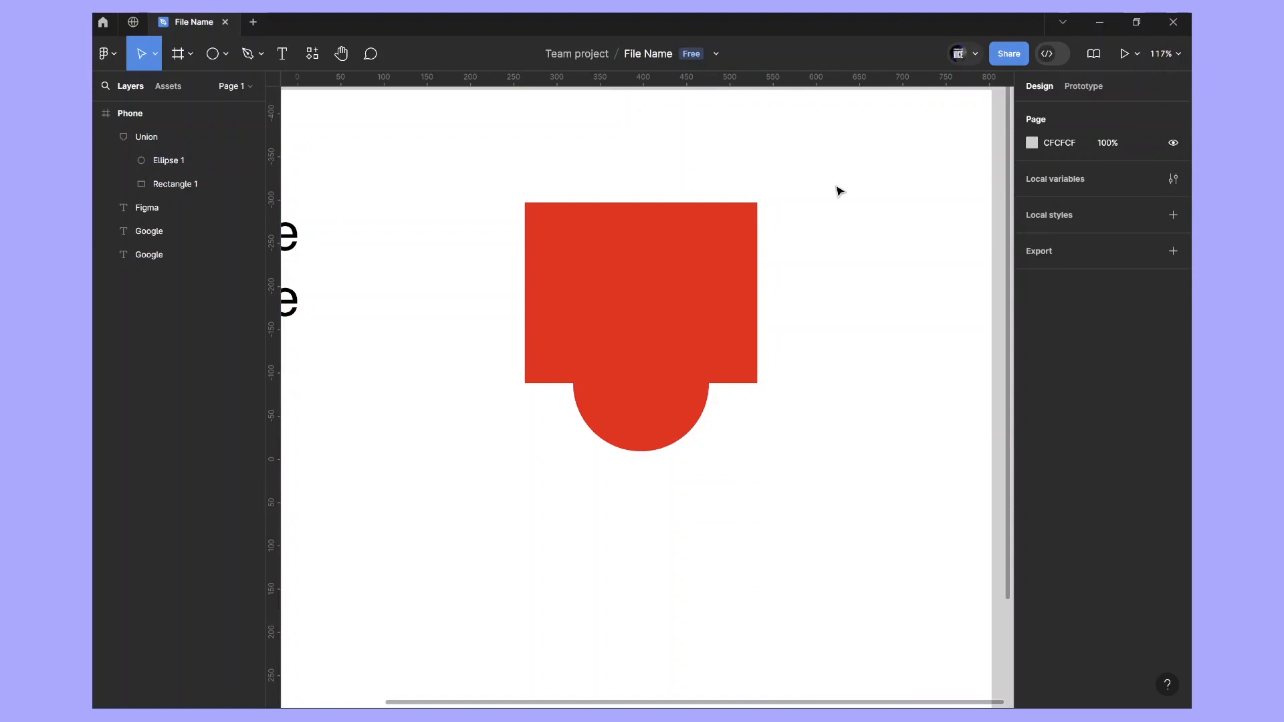
Undo the red fill, the moves and the union to return to the separate black circle and grey rectangle
{"action": "left_click", "coordinate": [670, 306]}
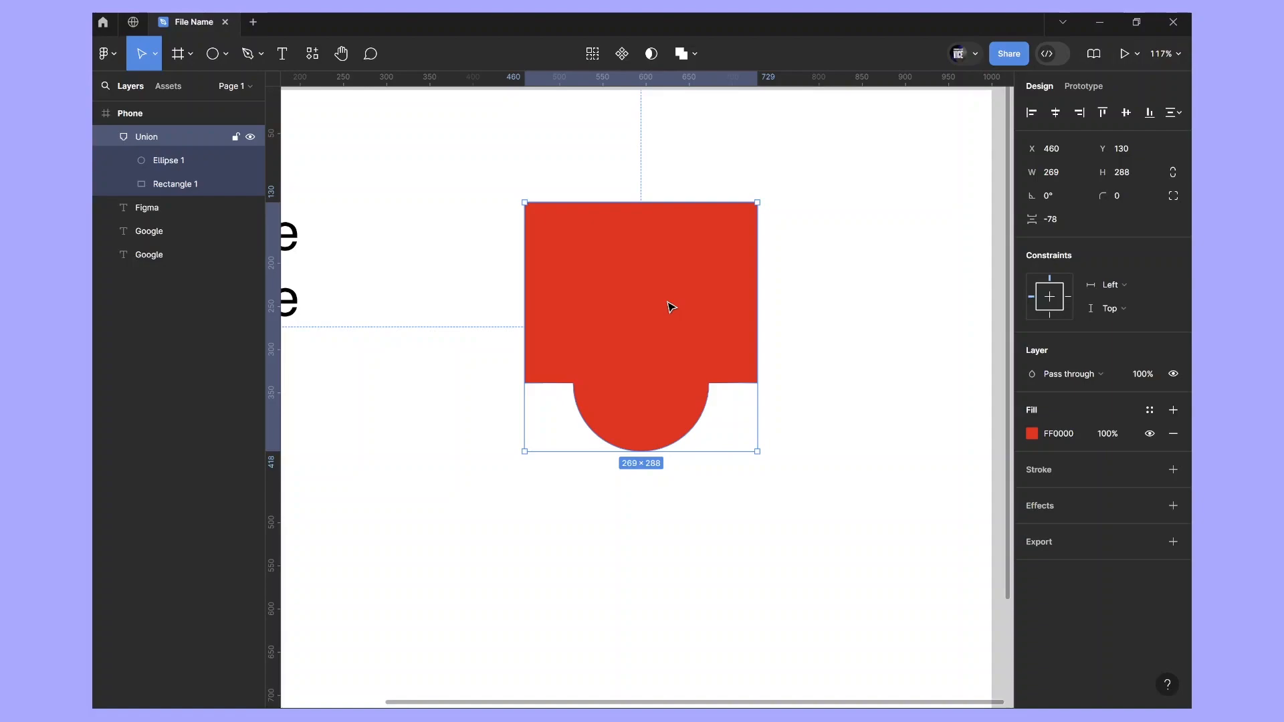
{"action": "key", "text": "ctrl+z"}
{"action": "key", "text": "ctrl+z"}
{"action": "key", "text": "ctrl+z"}
{"action": "key", "text": "ctrl+z"}
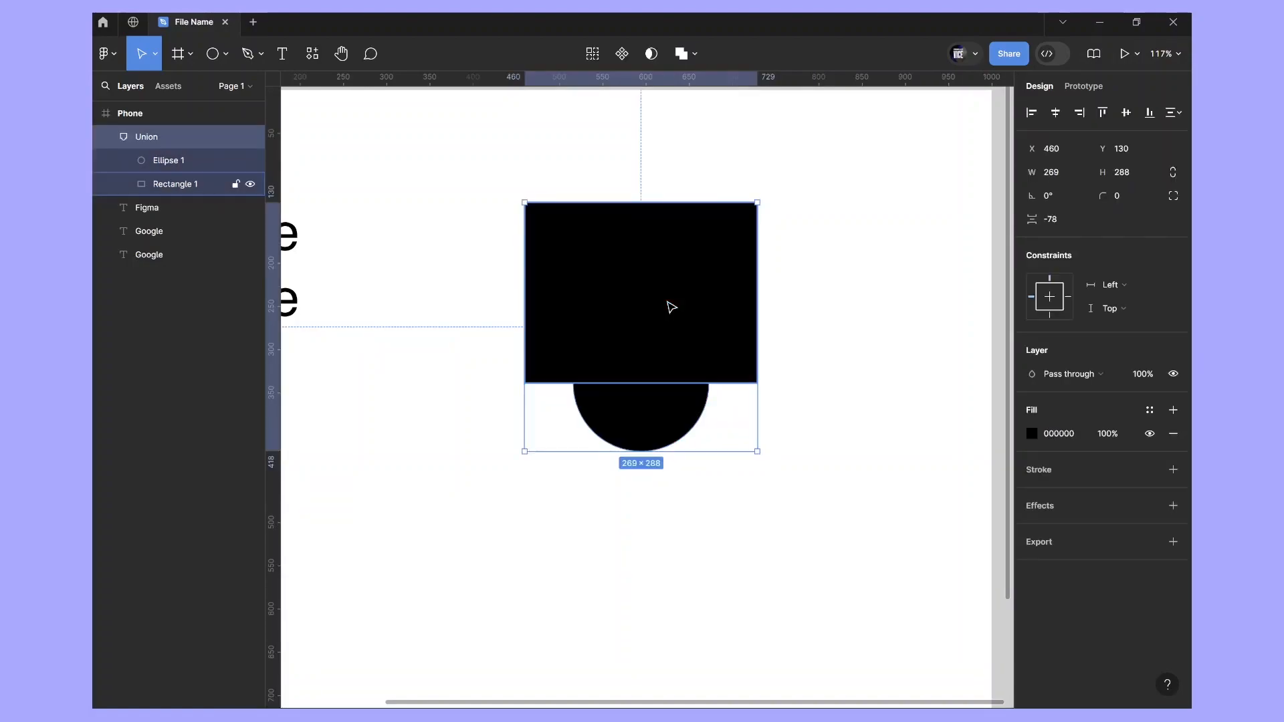
{"action": "key", "text": "ctrl+z"}
{"action": "key", "text": "ctrl+z"}
{"action": "key", "text": "ctrl+z"}
{"action": "key", "text": "ctrl+z"}
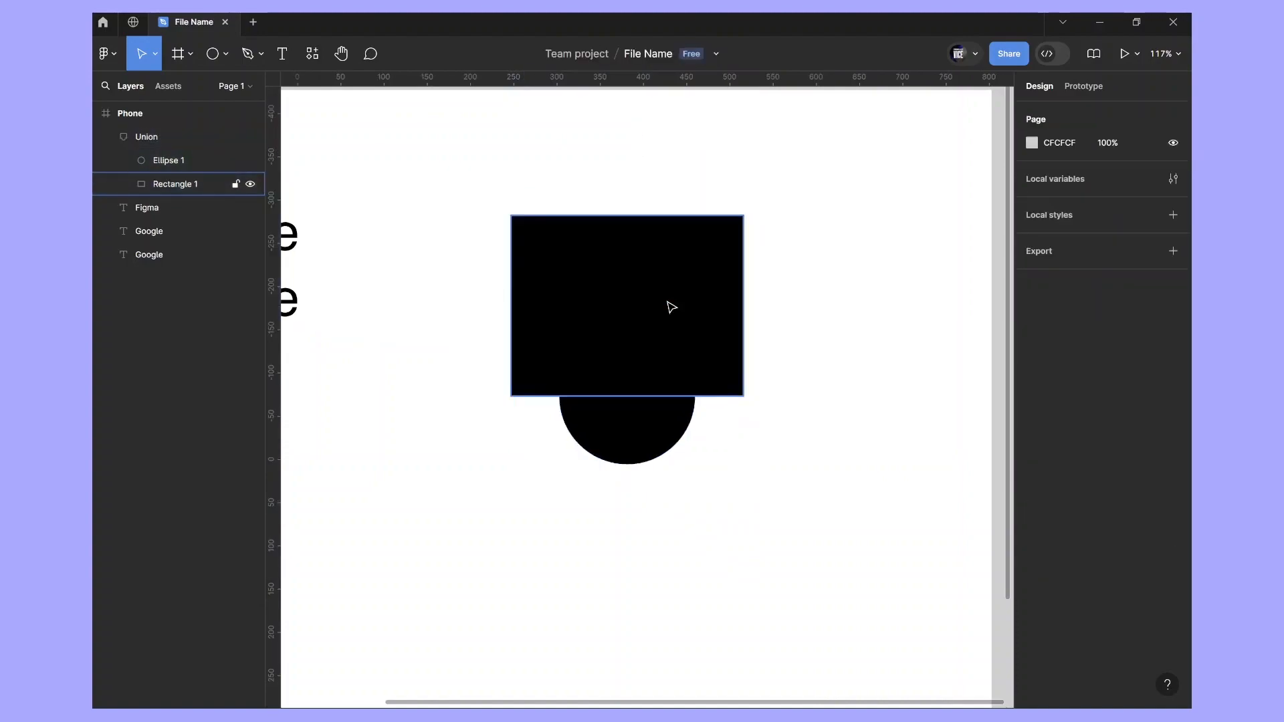
{"action": "key", "text": "ctrl+z"}
{"action": "key", "text": "ctrl+z"}
{"action": "key", "text": "ctrl+z"}
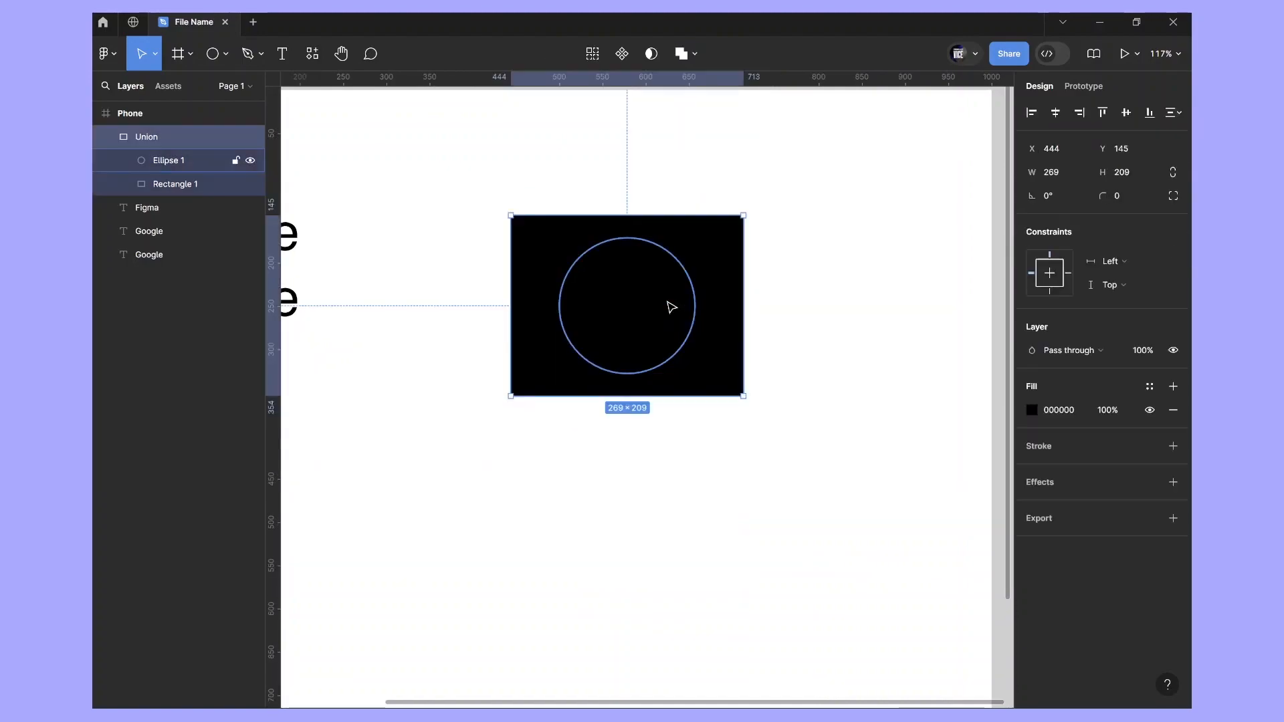
{"action": "left_click", "coordinate": [629, 476]}
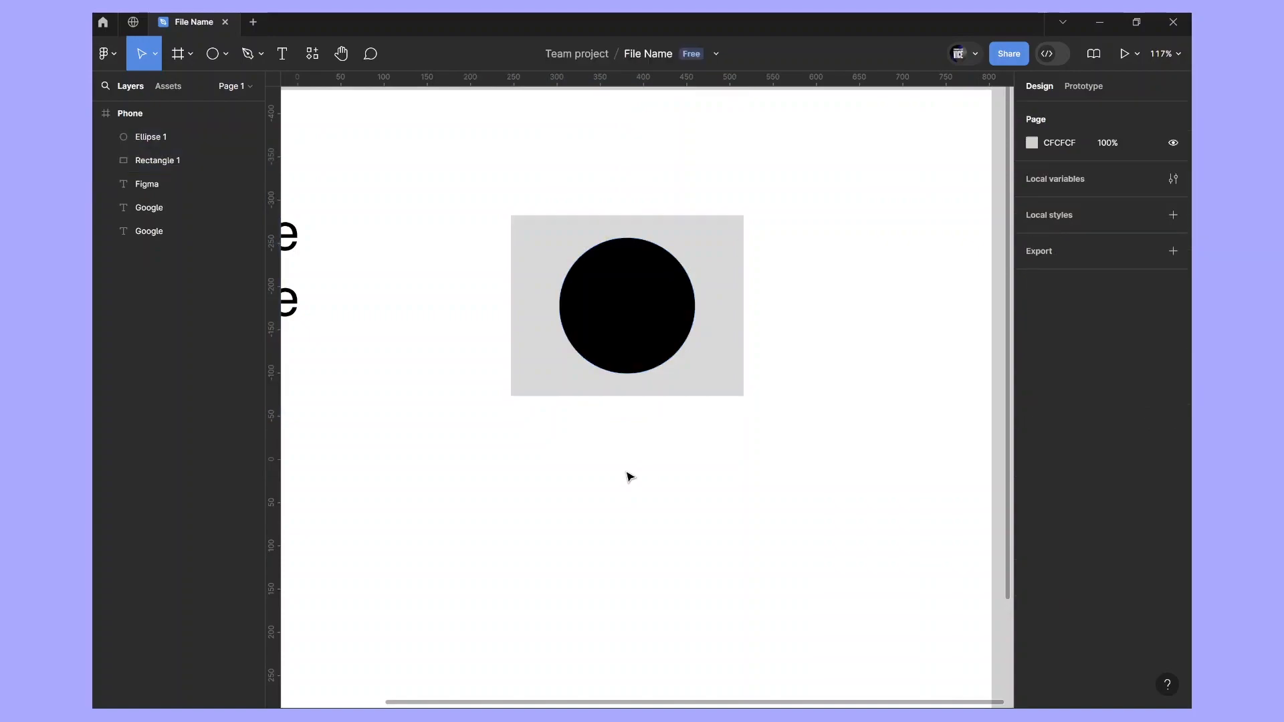
Cut the circle out of the grey rectangle with Subtract selection and move the resulting shape to X 429, Y 145
{"action": "left_click_drag", "start_coordinate": [628, 472], "coordinate": [711, 160]}
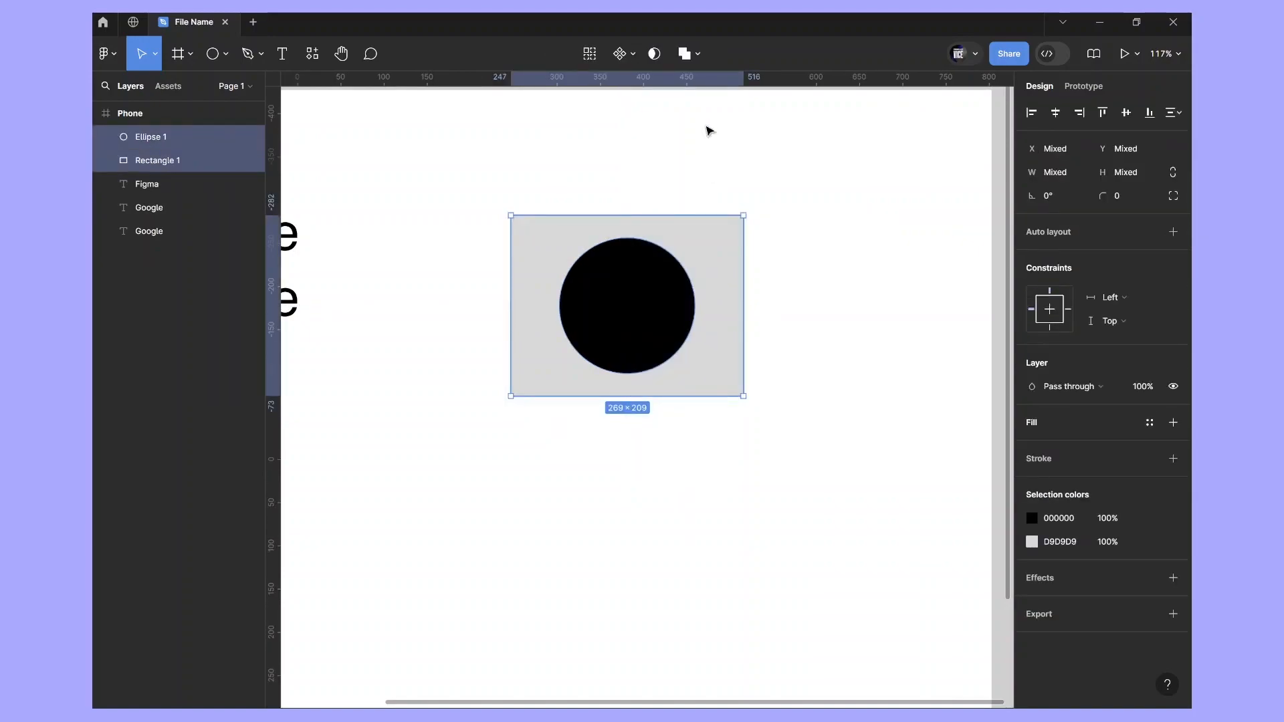
{"action": "left_click", "coordinate": [698, 61]}
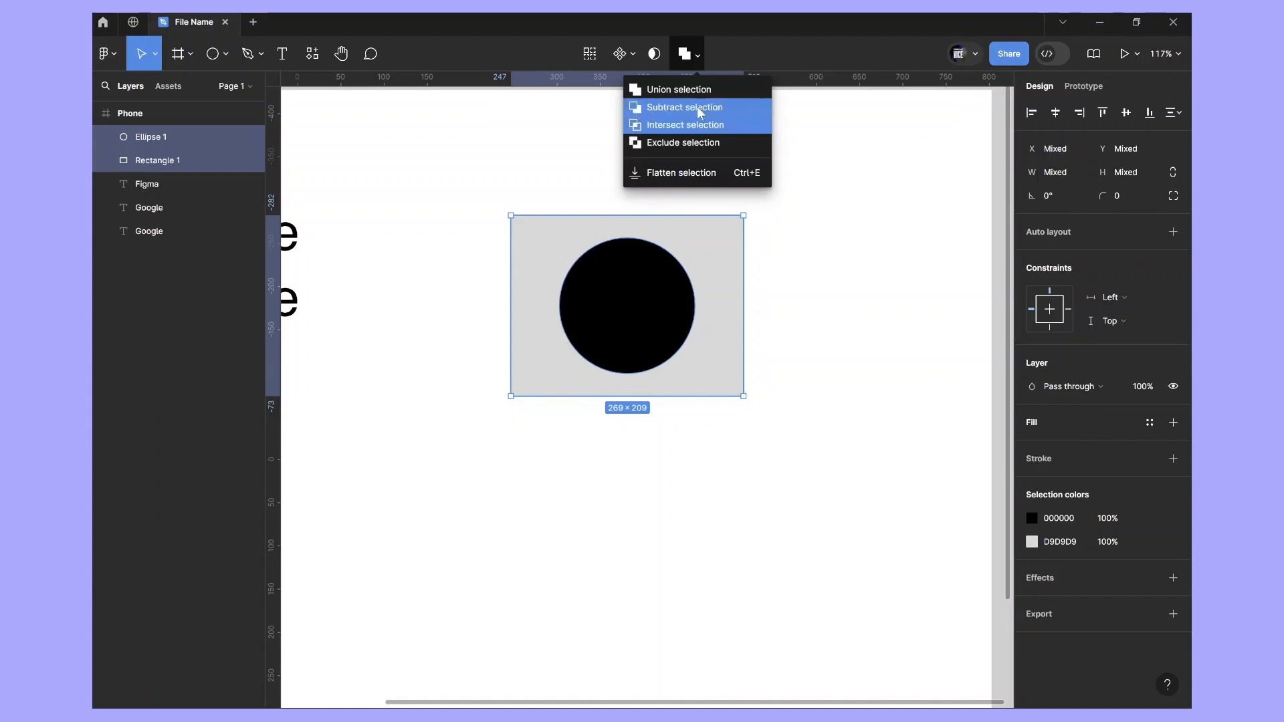
{"action": "left_click", "coordinate": [672, 107]}
{"action": "left_click", "coordinate": [791, 242]}
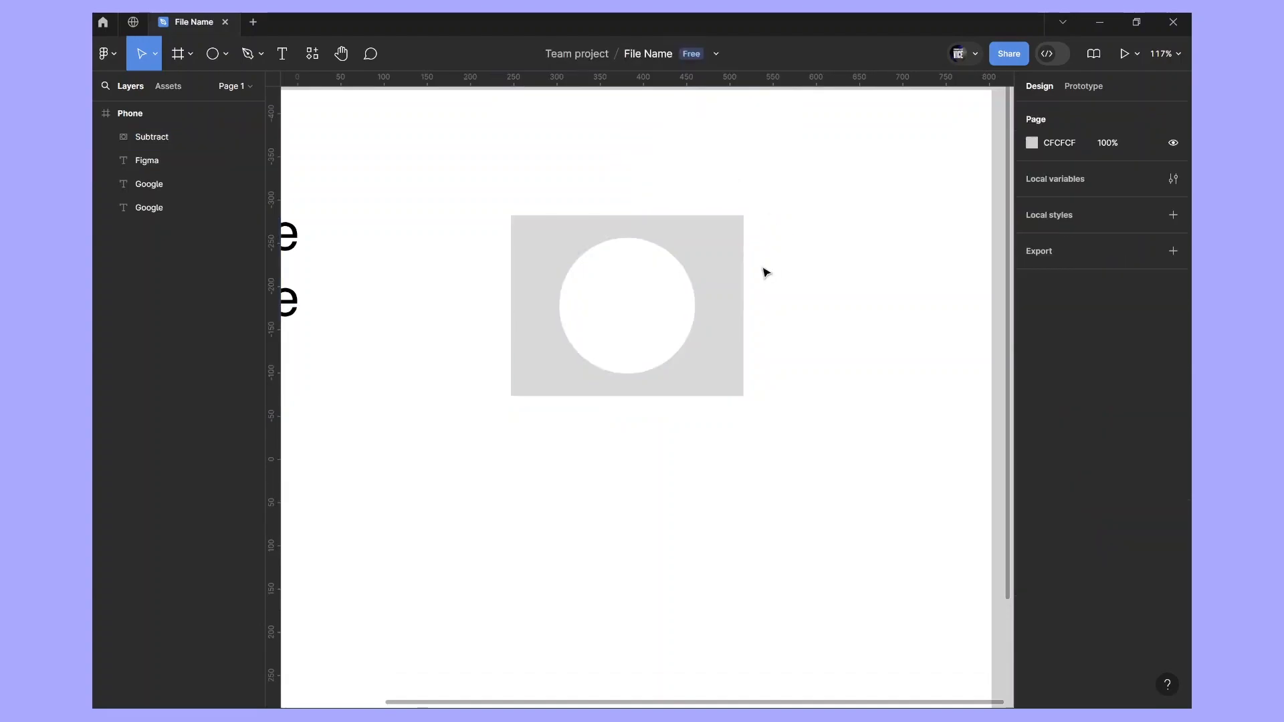
{"action": "mouse_move", "coordinate": [722, 289]}
{"action": "left_mouse_down"}
{"action": "mouse_move", "coordinate": [782, 278]}
{"action": "mouse_move", "coordinate": [794, 292]}
{"action": "mouse_move", "coordinate": [710, 290]}
{"action": "left_mouse_up"}
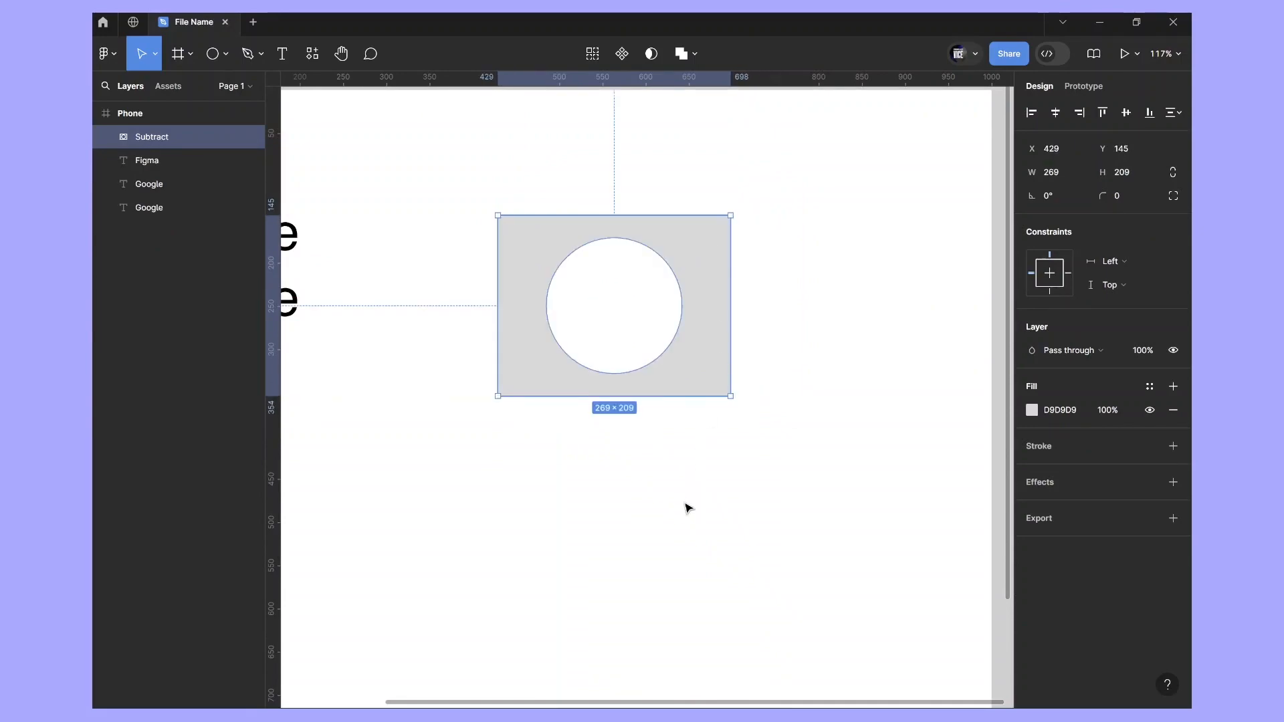
Change the subtracted shape's fill to blue 0500FF and move the shape slightly left on the frame
{"action": "left_click", "coordinate": [629, 483]}
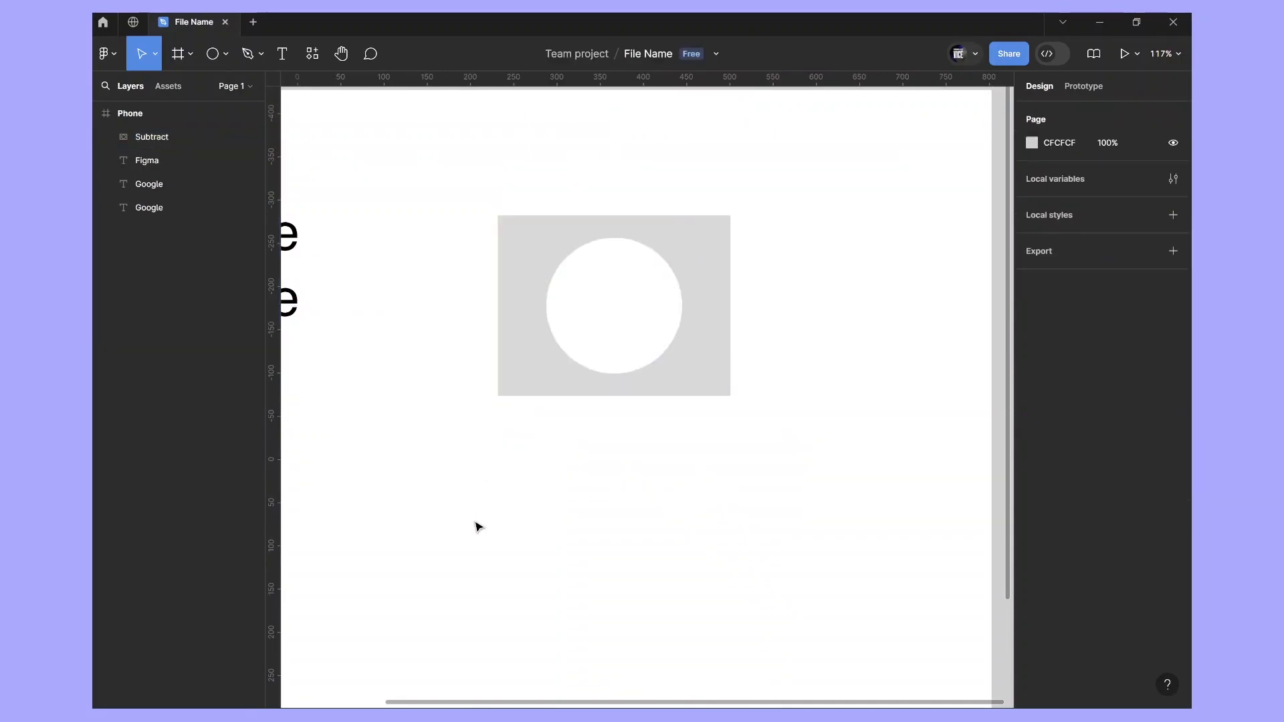
{"action": "left_click", "coordinate": [697, 392]}
{"action": "left_click", "coordinate": [1032, 410]}
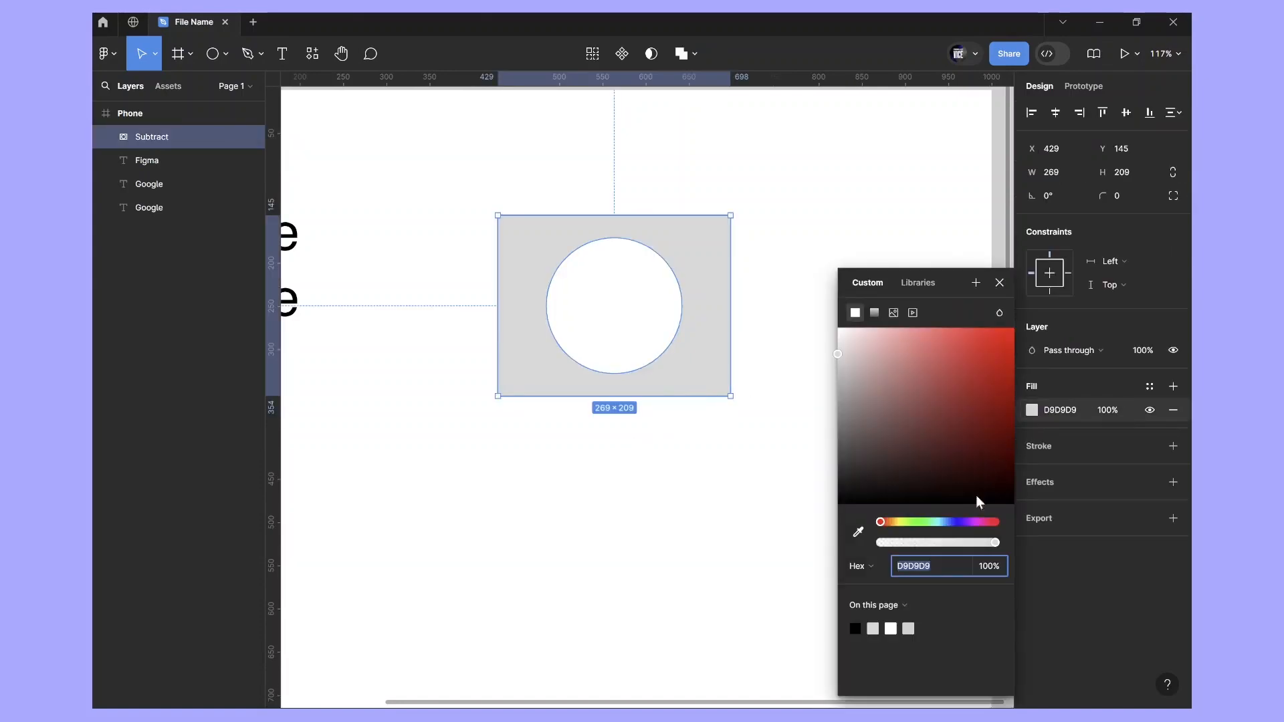
{"action": "left_click", "coordinate": [957, 522]}
{"action": "left_click_drag", "start_coordinate": [957, 424], "coordinate": [1070, 299]}
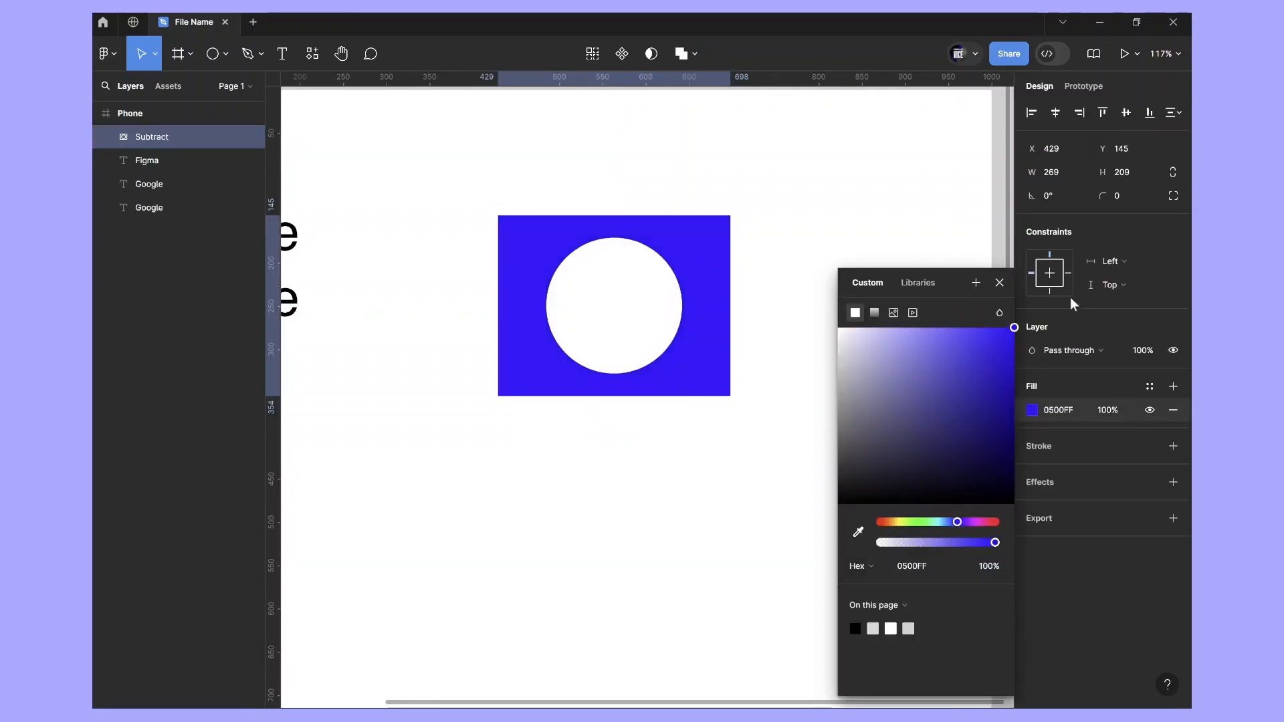
{"action": "left_click_drag", "start_coordinate": [710, 258], "coordinate": [682, 261]}
{"action": "left_click", "coordinate": [783, 221]}
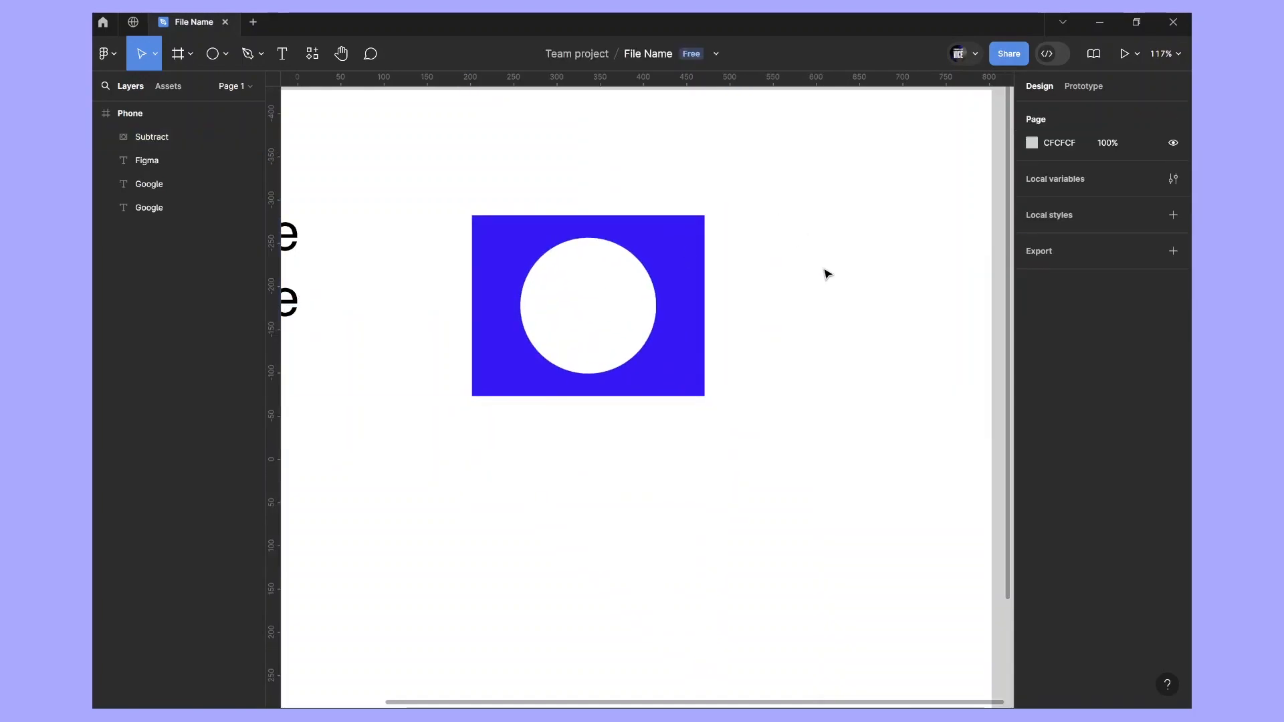
Undo the move, the blue fill and the subtraction to return to the separate black circle and grey rectangle
{"action": "key", "text": "ctrl+z"}
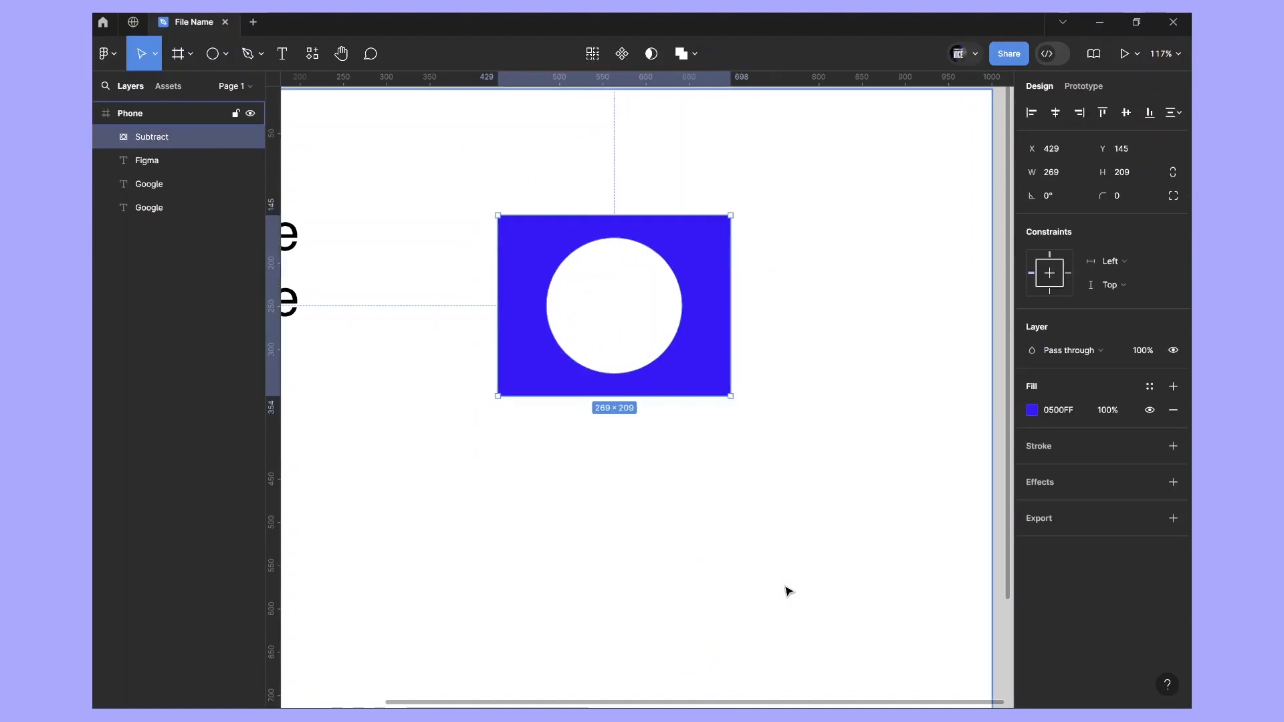
{"action": "key", "text": "ctrl+z"}
{"action": "key", "text": "Escape"}
{"action": "key", "text": "ctrl+z"}
{"action": "key", "text": "ctrl+z"}
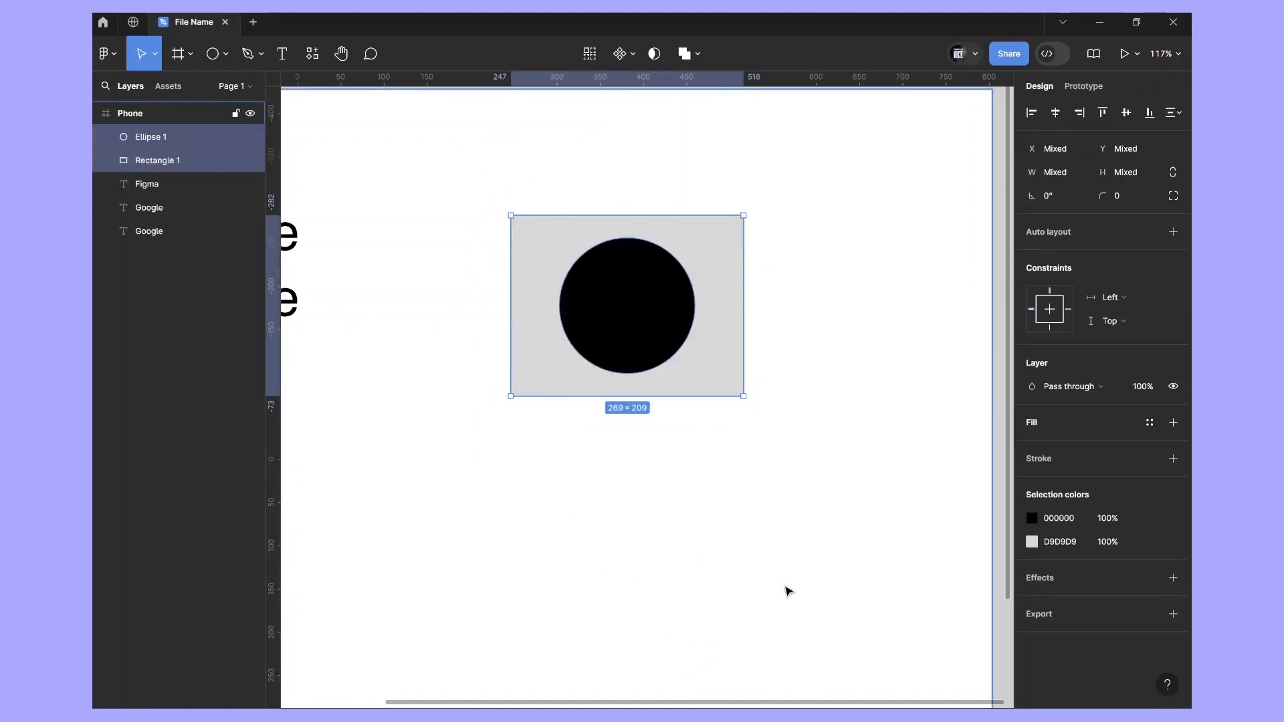
{"action": "left_click", "coordinate": [700, 65]}
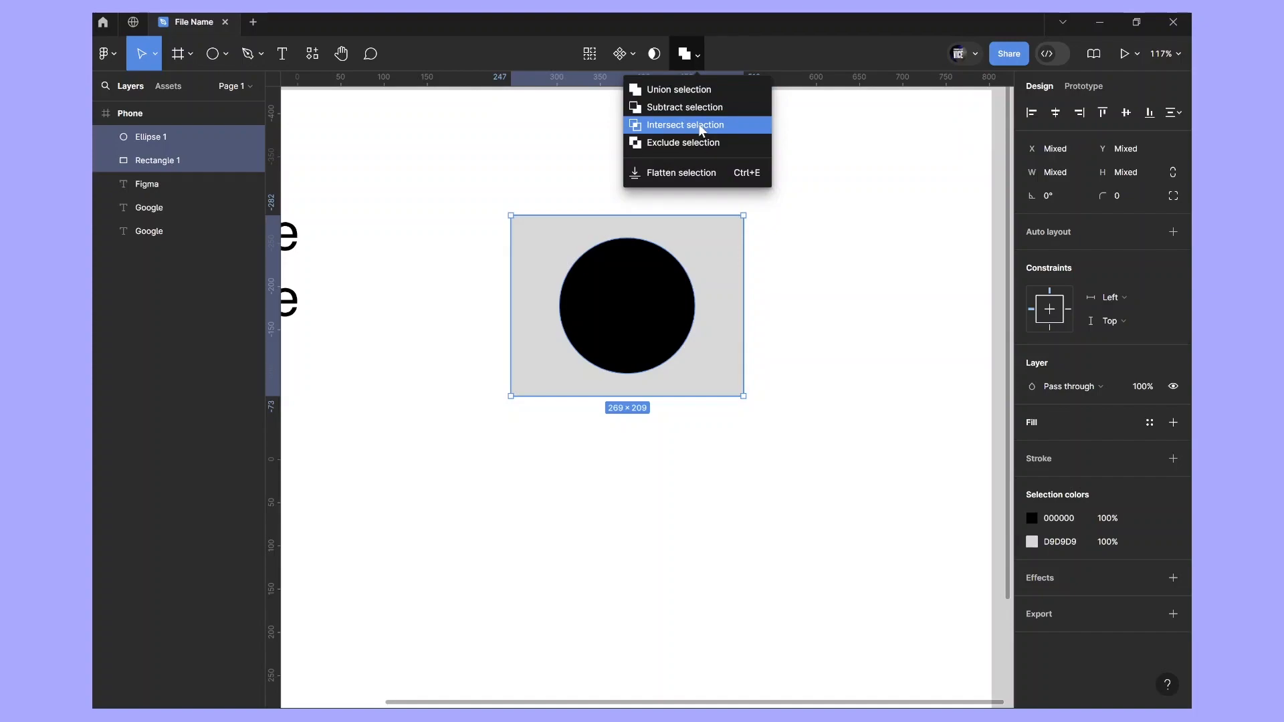
{"action": "left_click", "coordinate": [800, 312]}
{"action": "left_click_drag", "start_coordinate": [618, 311], "coordinate": [665, 320]}
{"action": "left_click", "coordinate": [826, 293]}
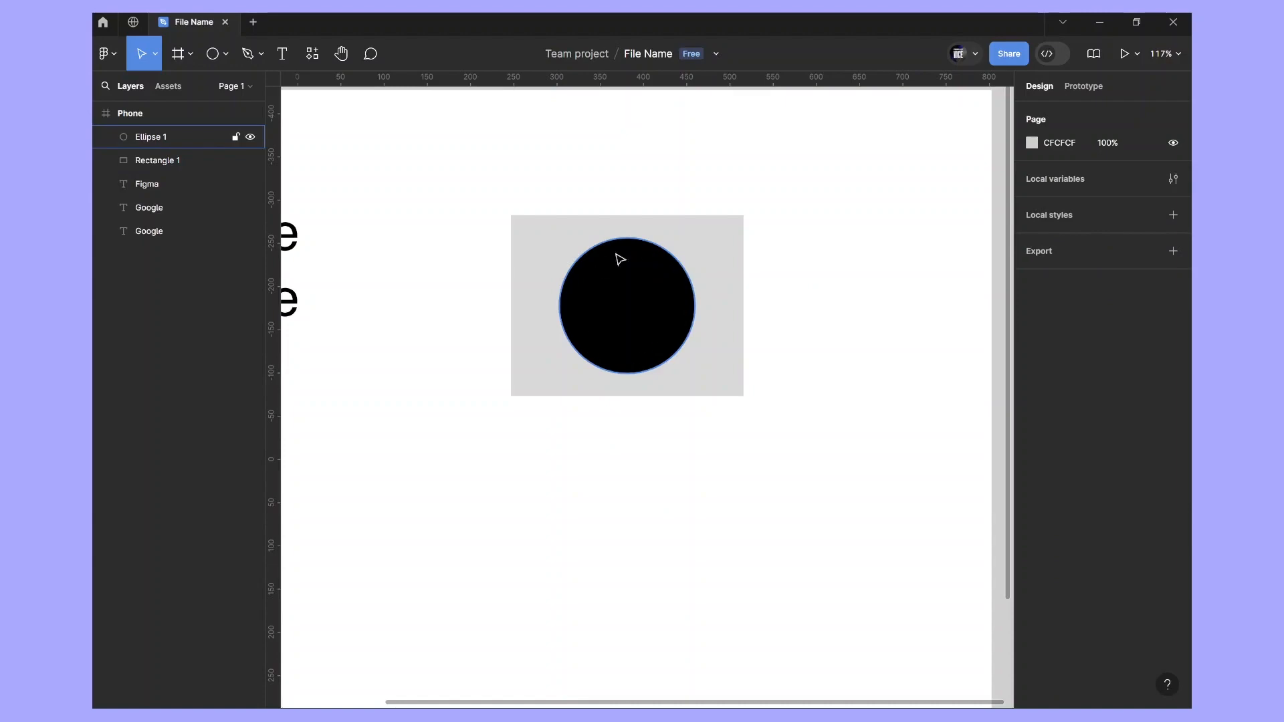
Combine the black circle and grey rectangle with Intersect selection and move the result to X 500, Y 197
{"action": "left_click_drag", "start_coordinate": [573, 545], "coordinate": [736, 132]}
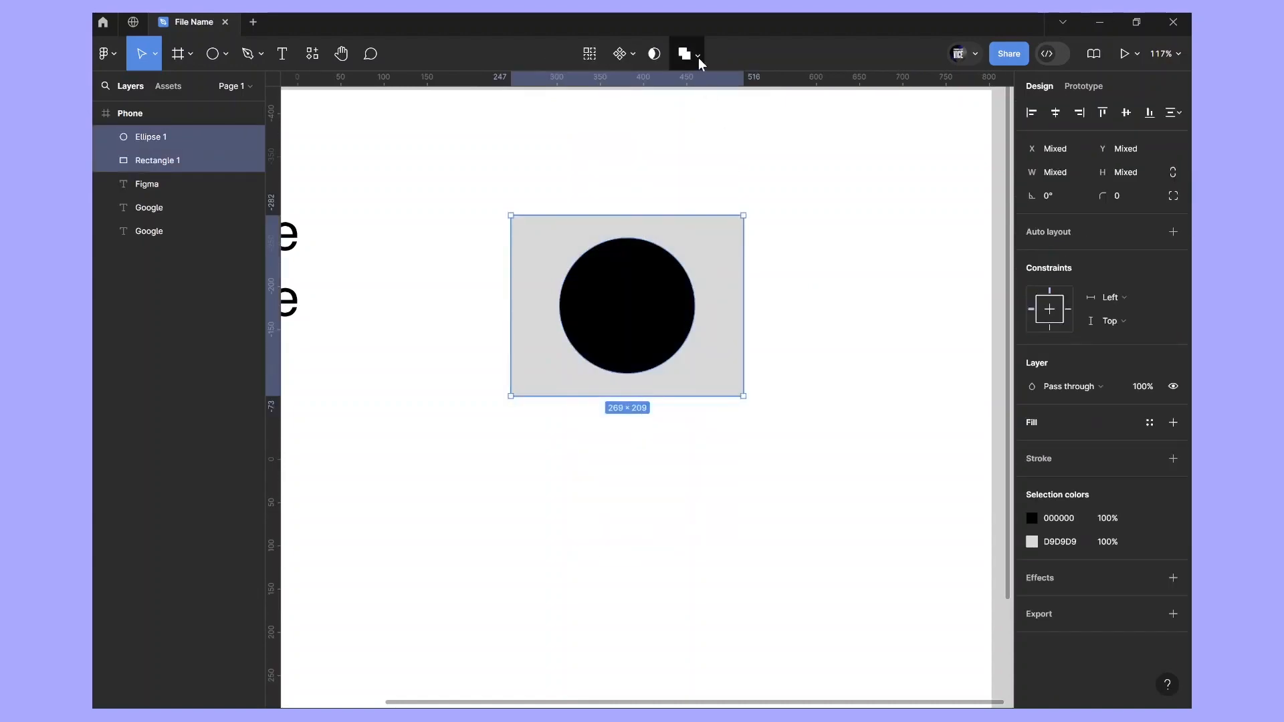
{"action": "left_click", "coordinate": [698, 59]}
{"action": "left_click", "coordinate": [668, 123]}
{"action": "left_click", "coordinate": [740, 241]}
{"action": "mouse_move", "coordinate": [669, 298]}
{"action": "left_mouse_down"}
{"action": "mouse_move", "coordinate": [665, 335]}
{"action": "mouse_move", "coordinate": [671, 318]}
{"action": "left_mouse_up"}
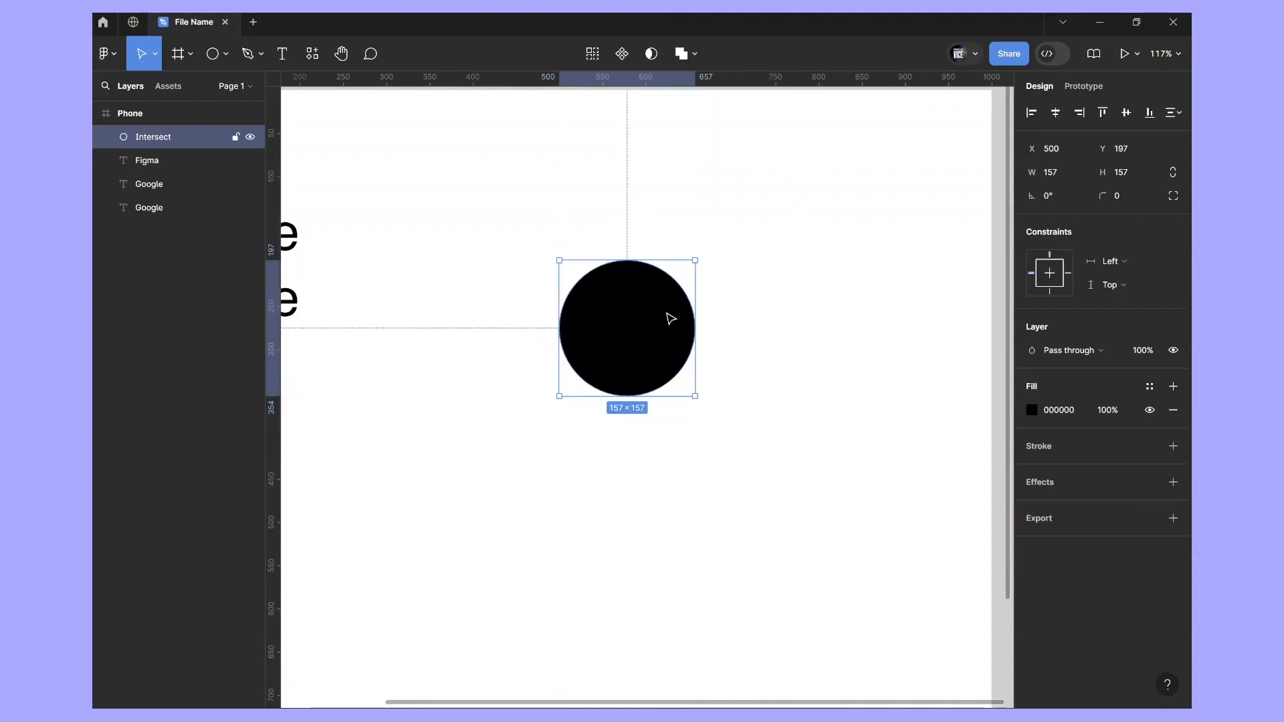
Undo the move and the intersection to restore the separate circle and rectangle
{"action": "key", "text": "ctrl+z"}
{"action": "key", "text": "ctrl+z"}
{"action": "key", "text": "ctrl+z"}
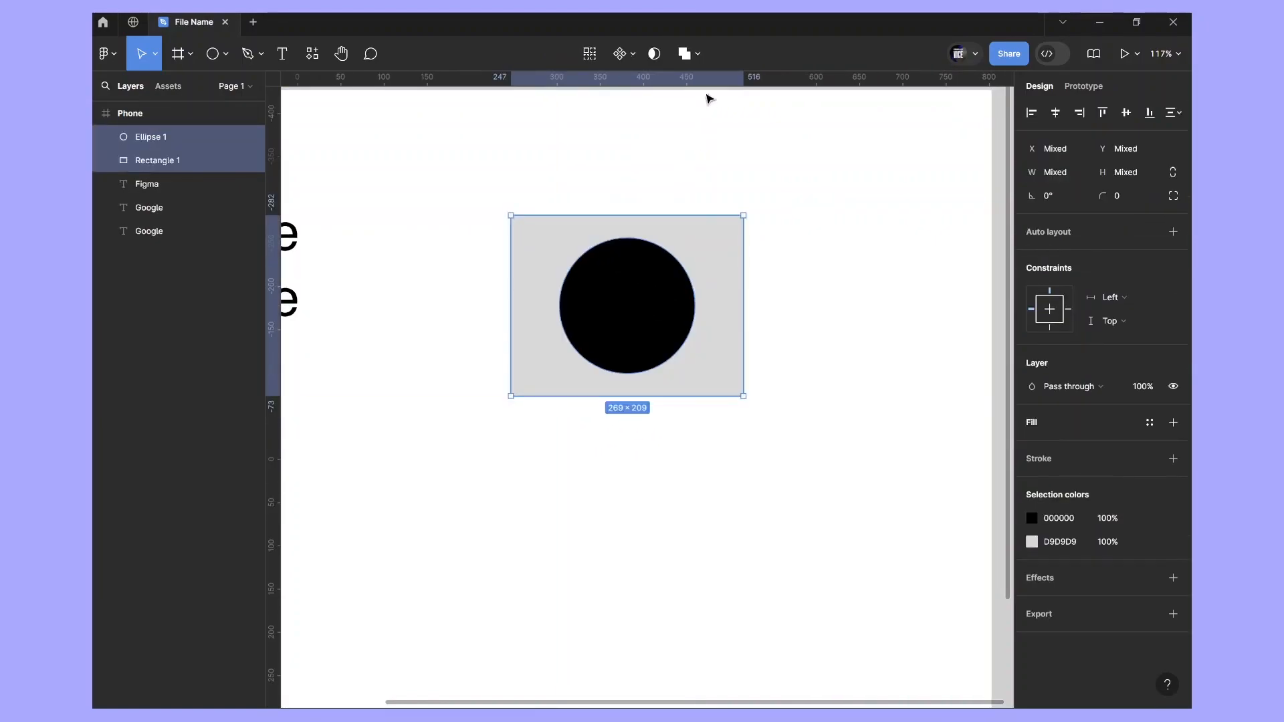
Combine the circle and rectangle with Exclude selection and move the result to X 456, Y 145
{"action": "left_click", "coordinate": [698, 55]}
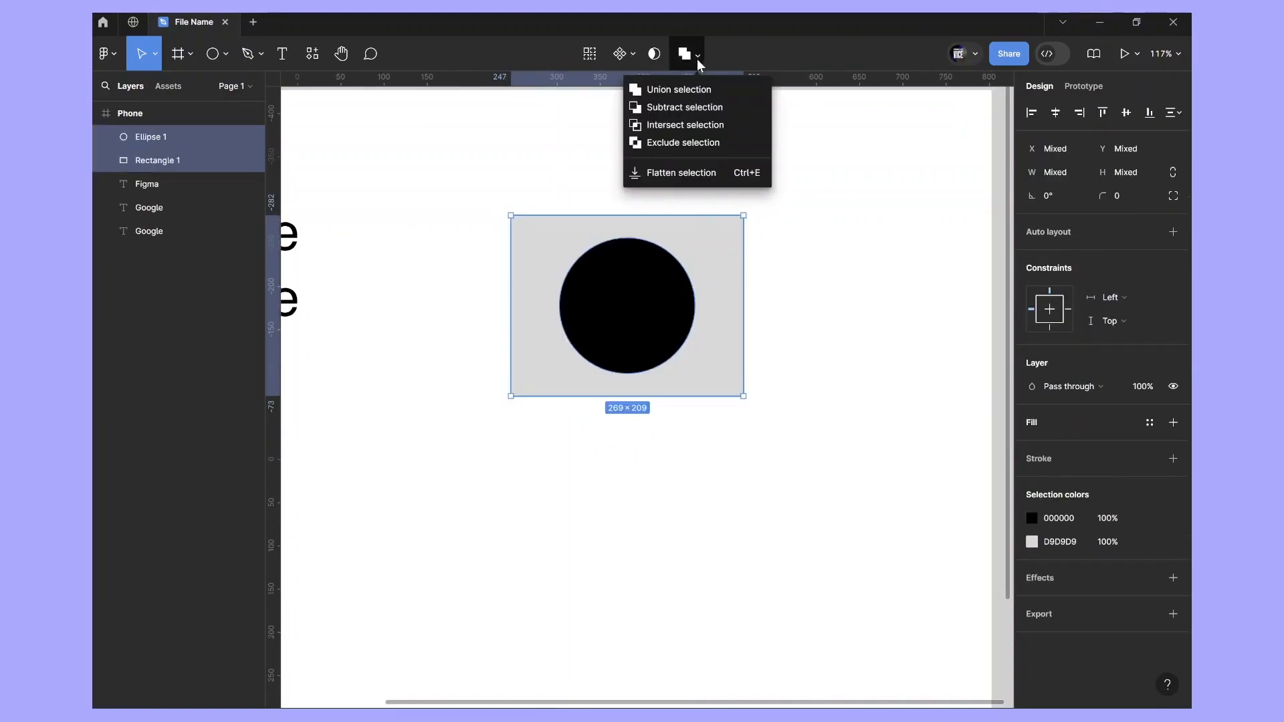
{"action": "left_click", "coordinate": [697, 144]}
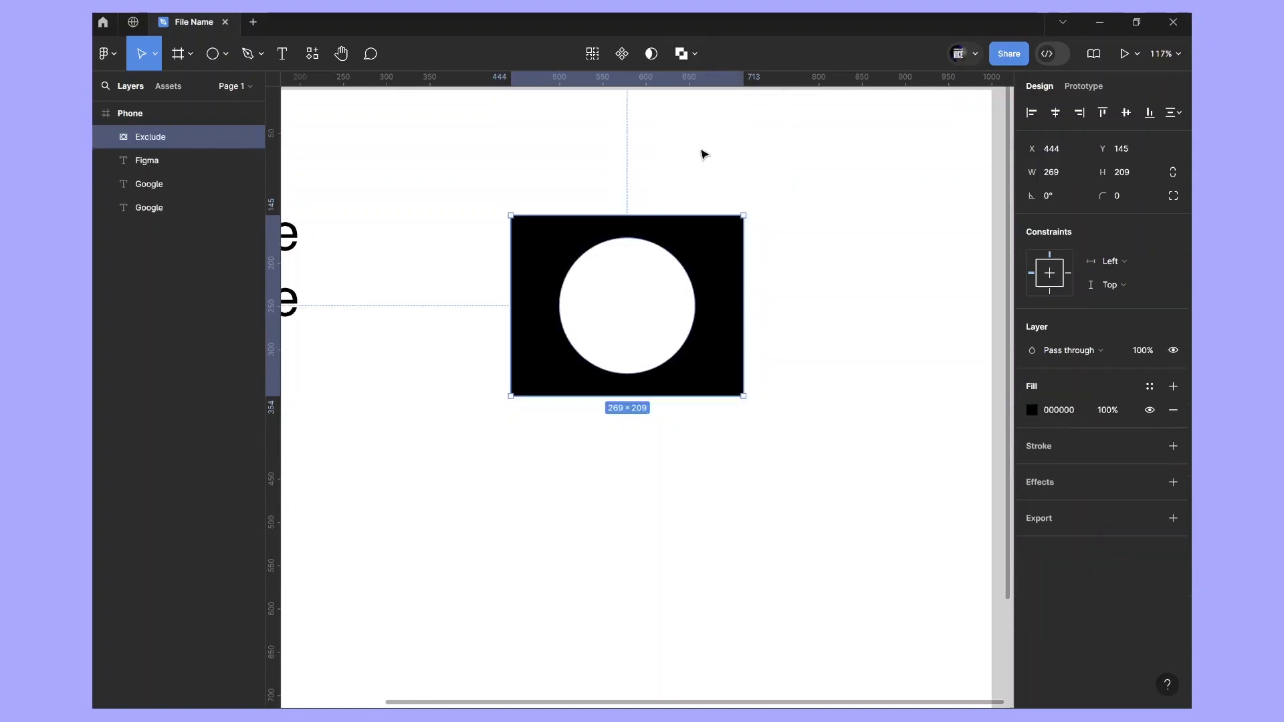
{"action": "left_click", "coordinate": [847, 273]}
{"action": "mouse_move", "coordinate": [714, 252]}
{"action": "left_mouse_down"}
{"action": "mouse_move", "coordinate": [746, 257]}
{"action": "mouse_move", "coordinate": [724, 251]}
{"action": "left_mouse_up"}
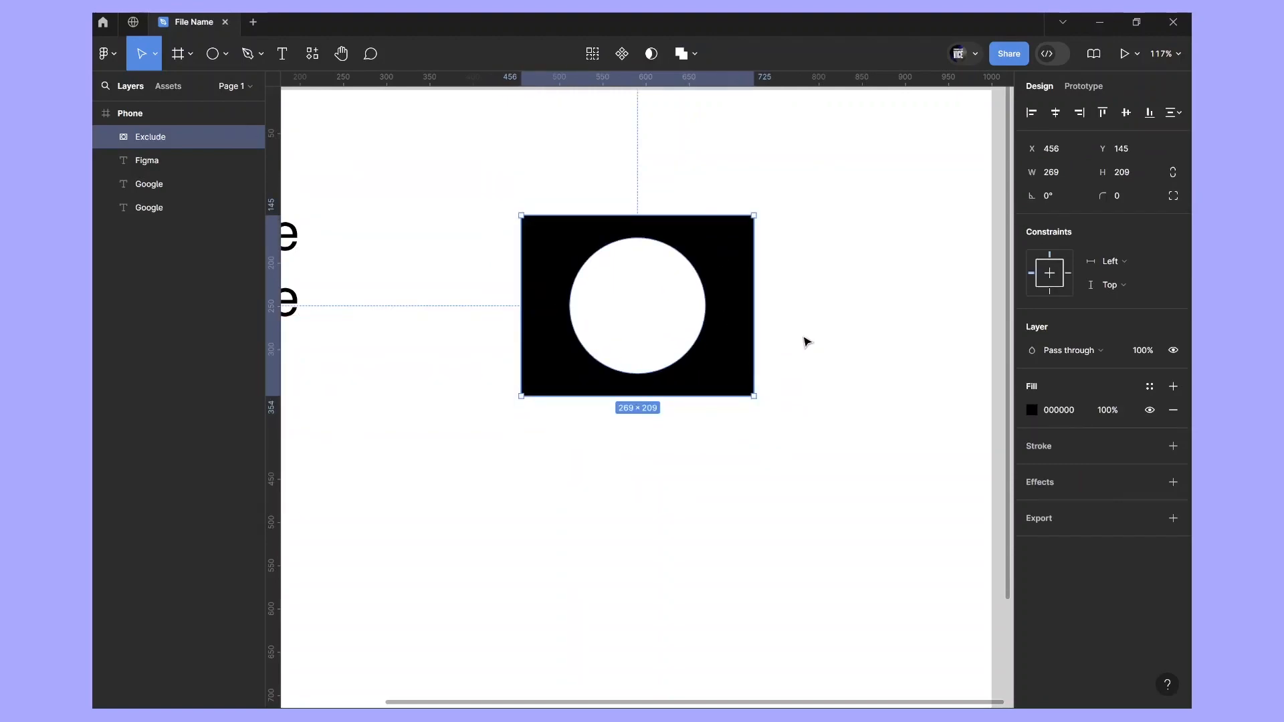
Undo the move and the exclusion to restore the separate circle and rectangle
{"action": "key", "text": "ctrl+z"}
{"action": "key", "text": "ctrl+z"}
{"action": "key", "text": "ctrl+z"}
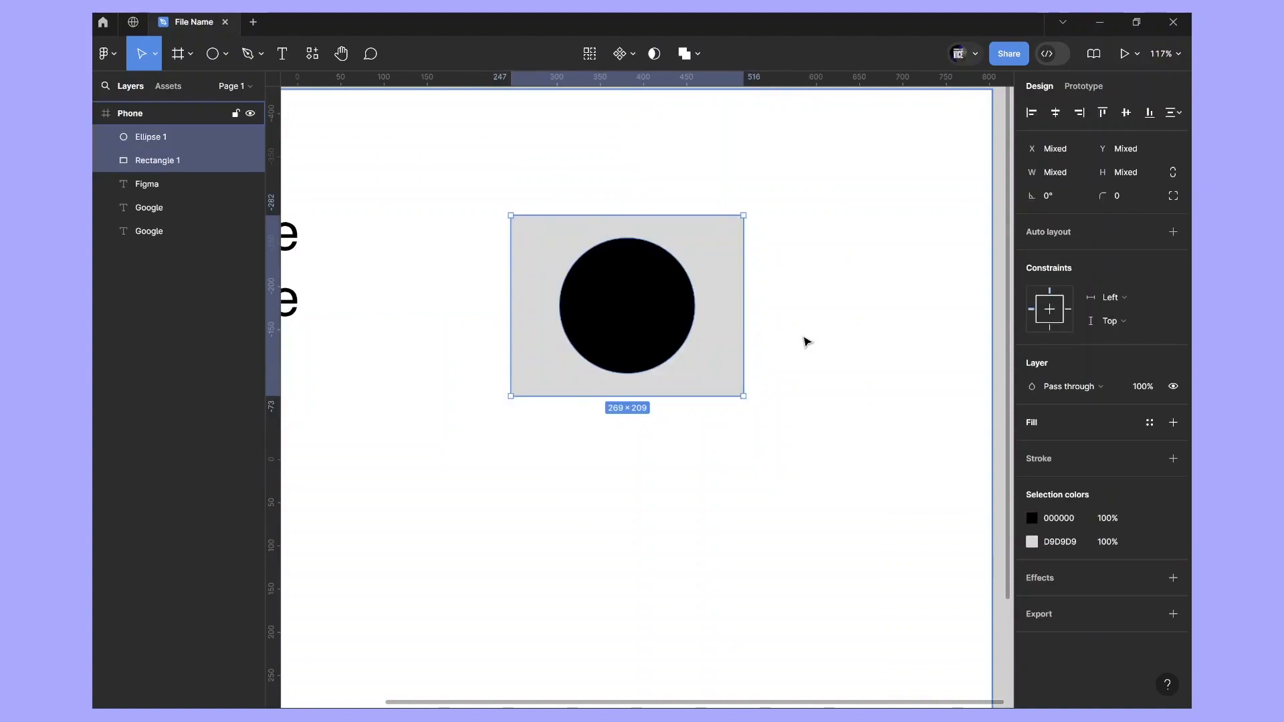
Apply Subtract selection to the circle and rectangle for comparison with the exclusion, and undo it
{"action": "left_click", "coordinate": [699, 55]}
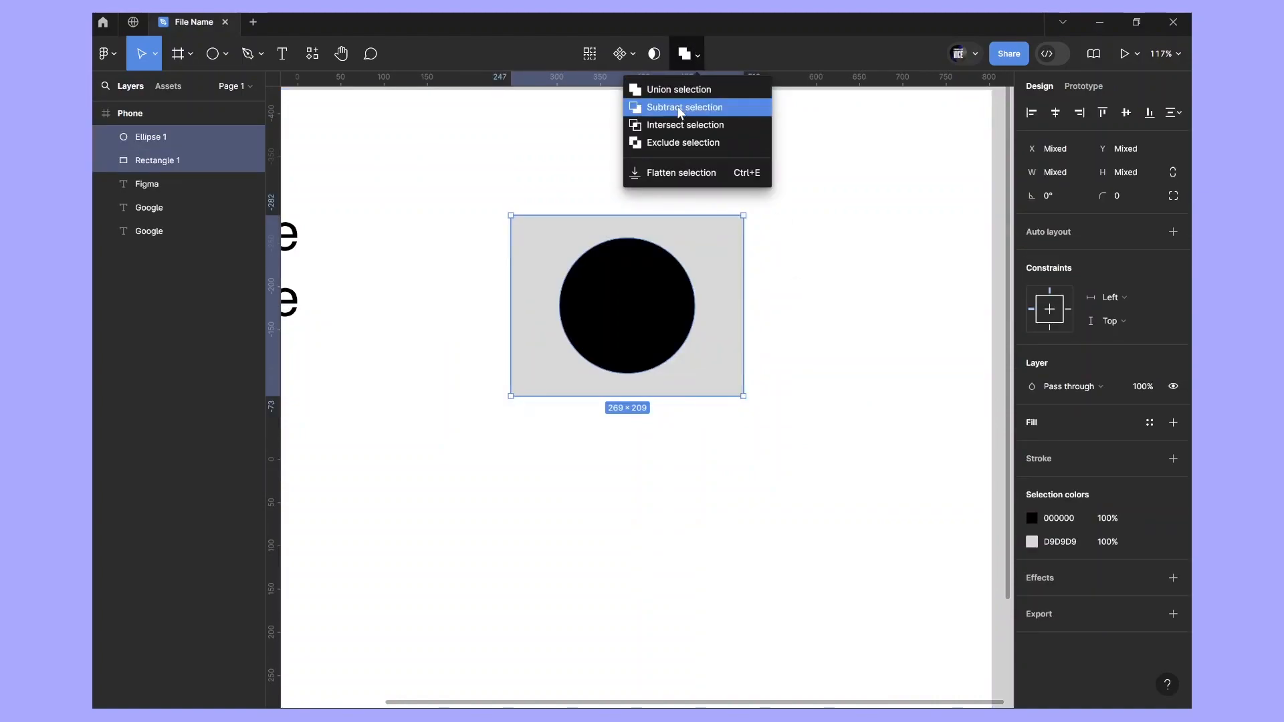
{"action": "left_click", "coordinate": [683, 108]}
{"action": "mouse_move", "coordinate": [733, 267]}
{"action": "left_mouse_down"}
{"action": "mouse_move", "coordinate": [710, 252]}
{"action": "mouse_move", "coordinate": [731, 253]}
{"action": "left_mouse_up"}
{"action": "key", "text": "ctrl+z"}
{"action": "key", "text": "ctrl+z"}
Apply Exclude selection to the circle and rectangle again and move the result to X 461, Y 171
{"action": "left_click", "coordinate": [698, 48]}
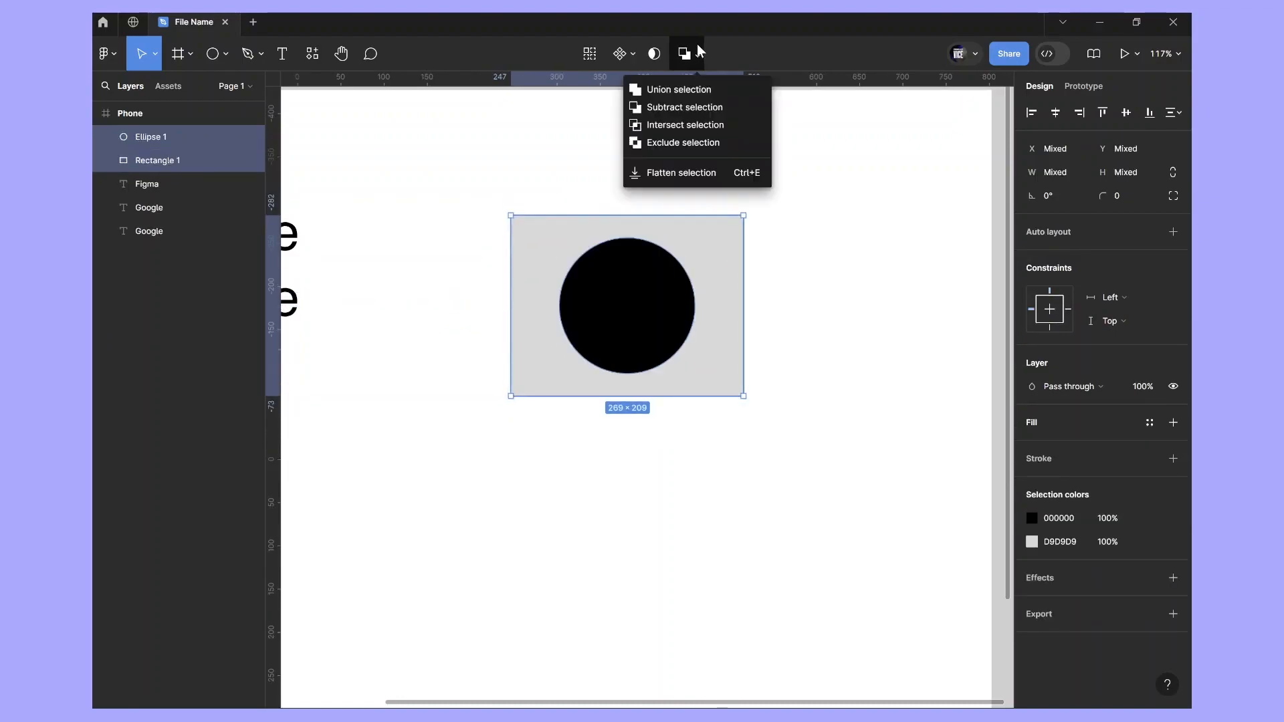
{"action": "left_click", "coordinate": [692, 143]}
{"action": "left_click", "coordinate": [789, 264]}
{"action": "left_click_drag", "start_coordinate": [730, 278], "coordinate": [748, 304]}
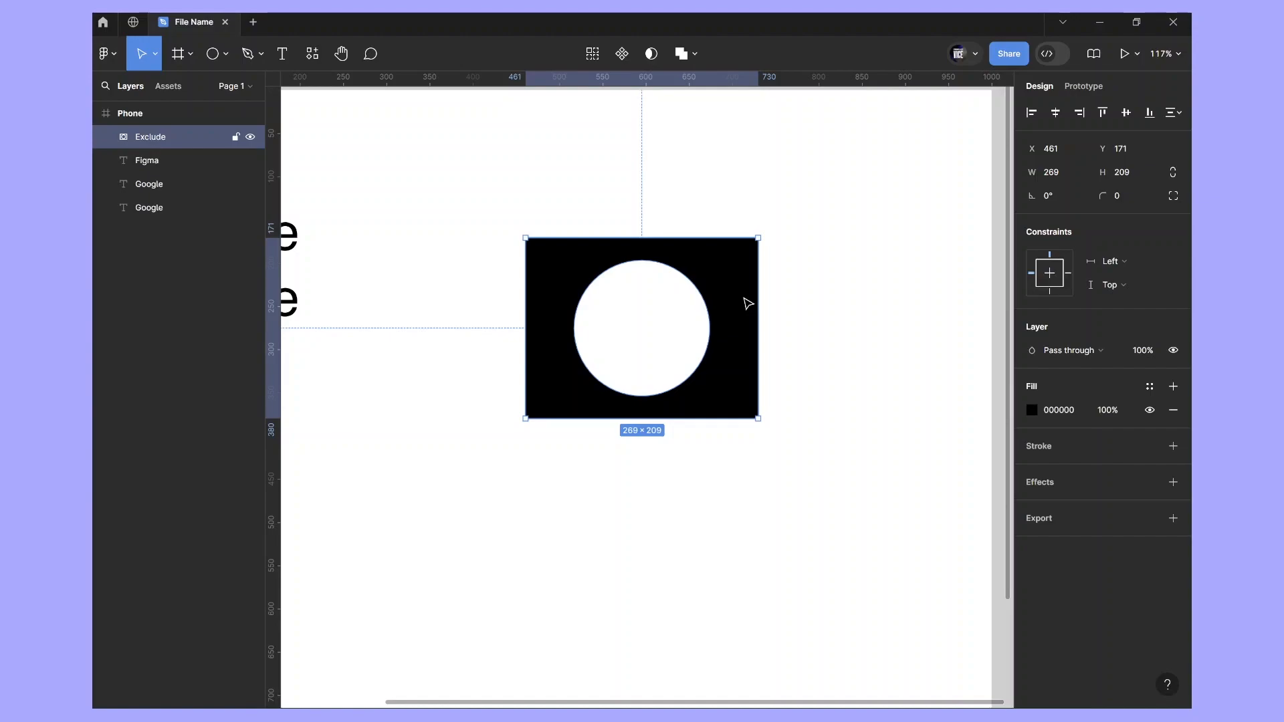
{"action": "left_click", "coordinate": [828, 316]}
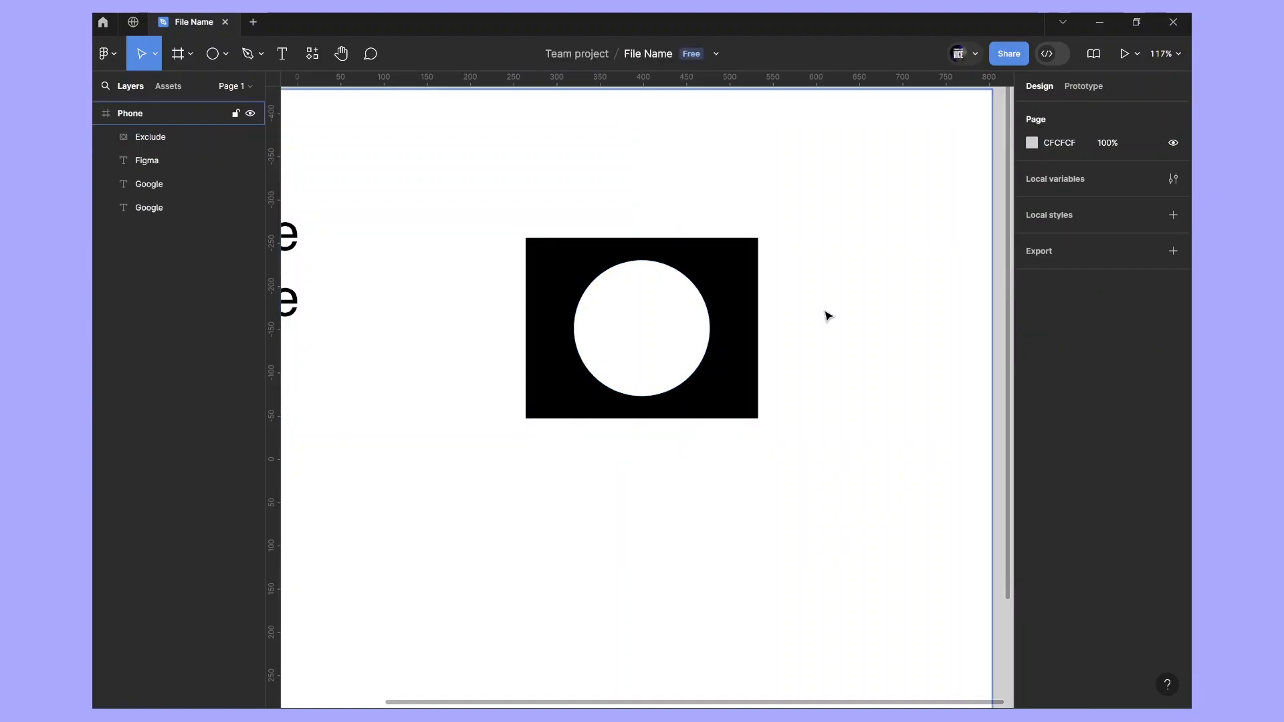
Undo the second exclusion and its move to get back the separate circle and rectangle
{"action": "key", "text": "ctrl+z"}
{"action": "key", "text": "ctrl+z"}
{"action": "key", "text": "ctrl+z"}
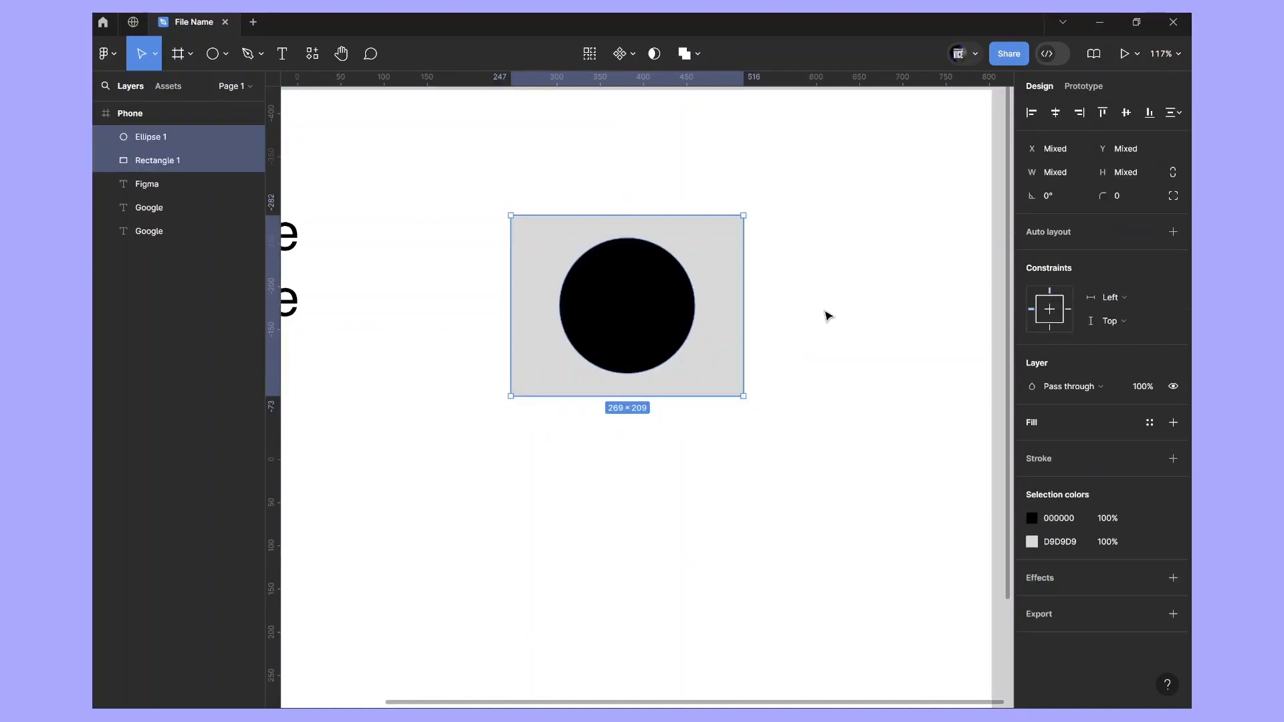
{"action": "left_click", "coordinate": [828, 316]}
{"action": "left_click_drag", "start_coordinate": [516, 487], "coordinate": [717, 268]}
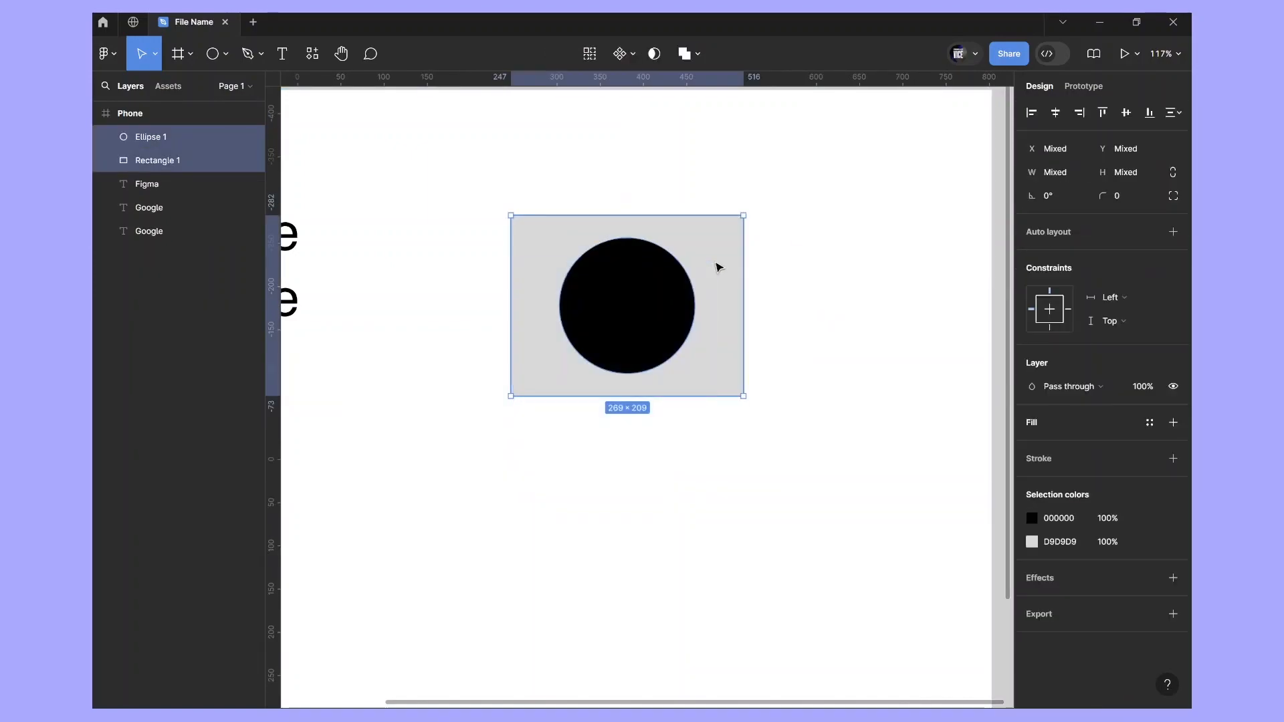
{"action": "left_click", "coordinate": [702, 58]}
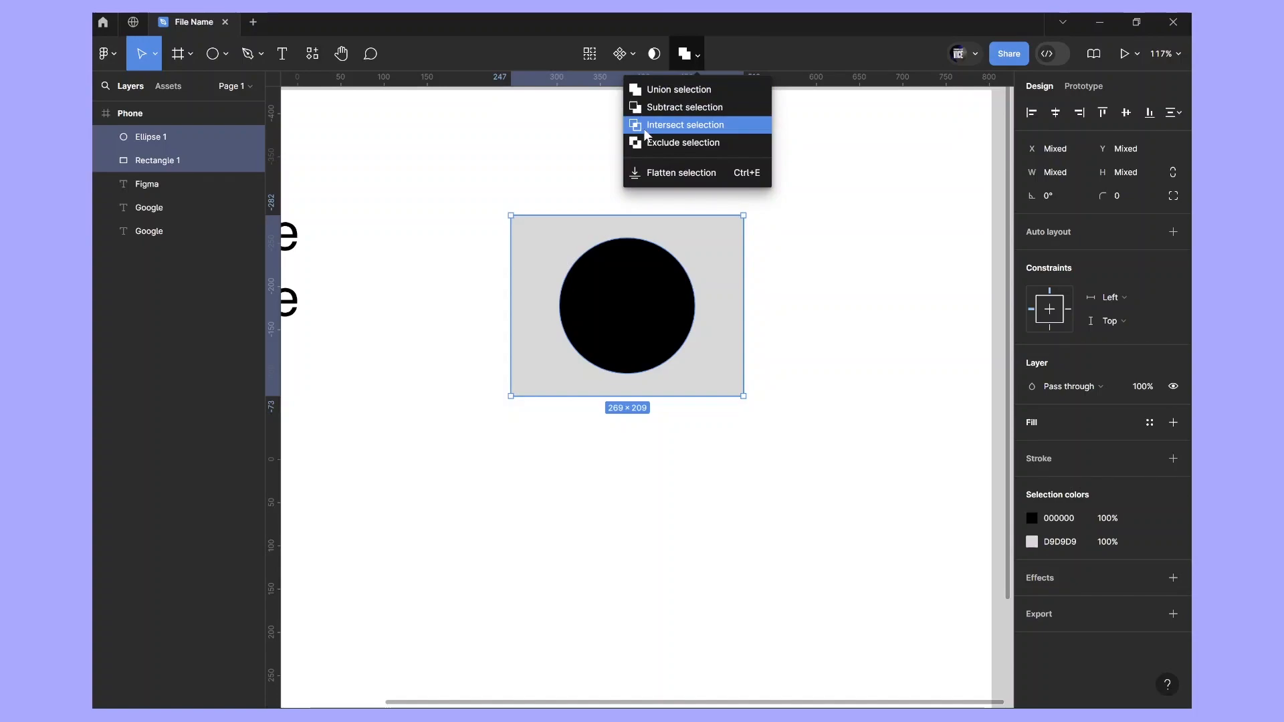
{"action": "left_click", "coordinate": [462, 302]}
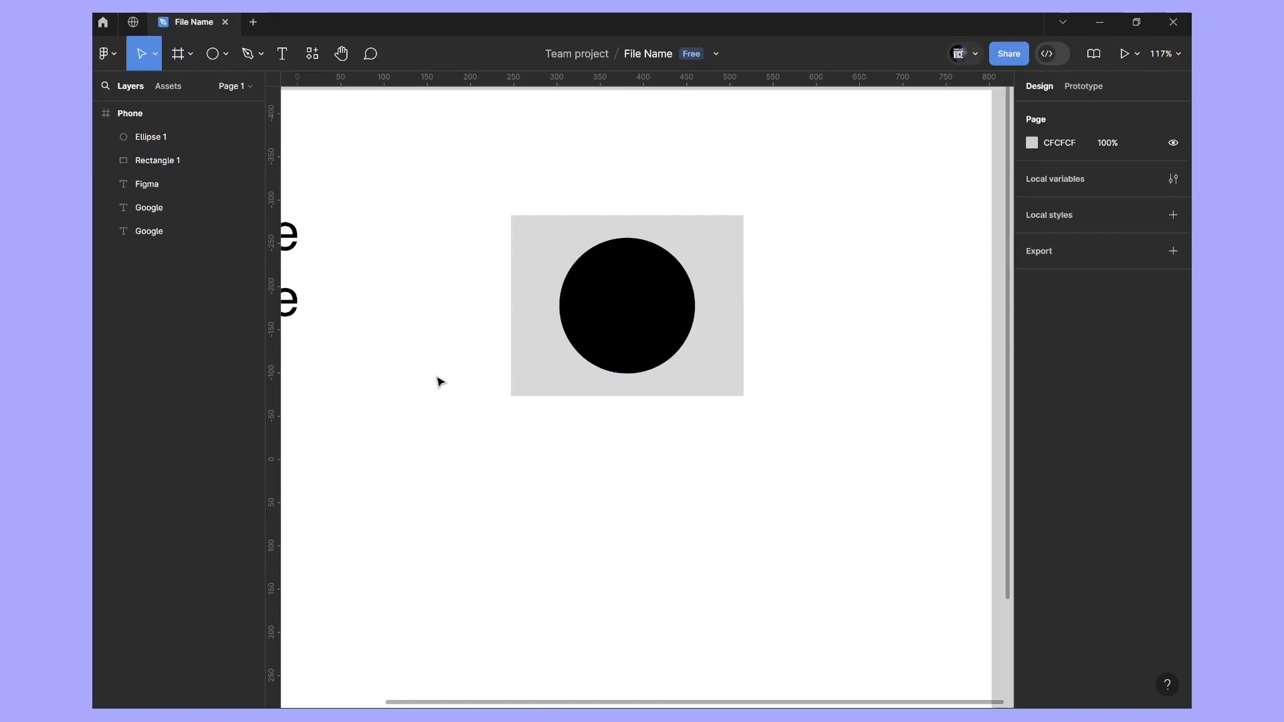
{"action": "mouse_move", "coordinate": [554, 357]}
{"action": "left_mouse_down"}
{"action": "mouse_move", "coordinate": [570, 364]}
{"action": "mouse_move", "coordinate": [547, 354]}
{"action": "left_mouse_up"}
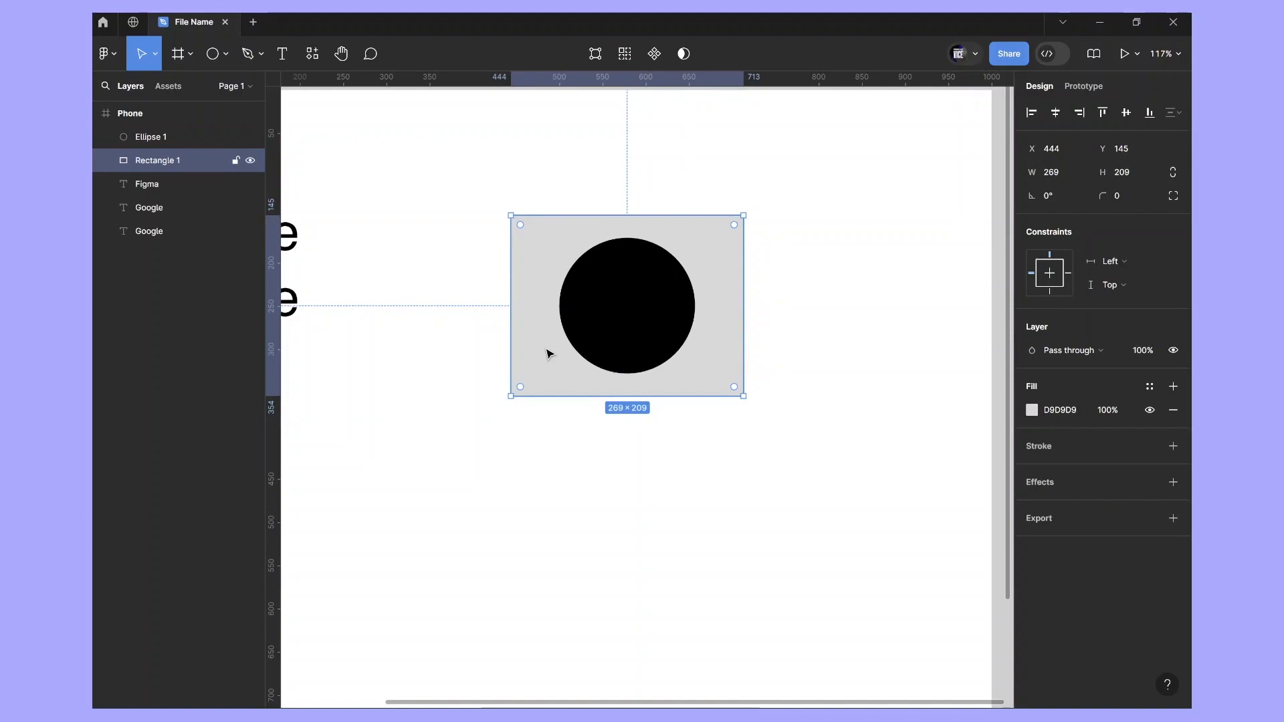
{"action": "left_click", "coordinate": [548, 483]}
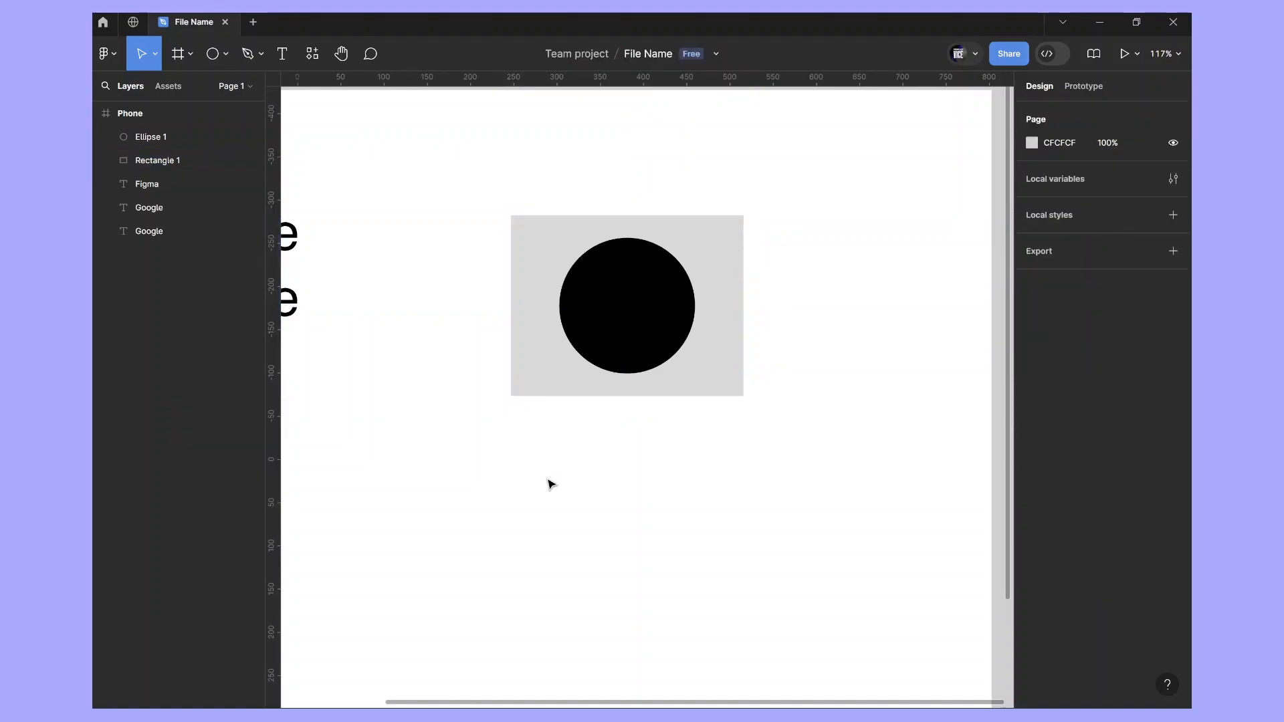
{"action": "scroll", "coordinate": [548, 482], "scroll_direction": "down", "scroll_amount": 5}
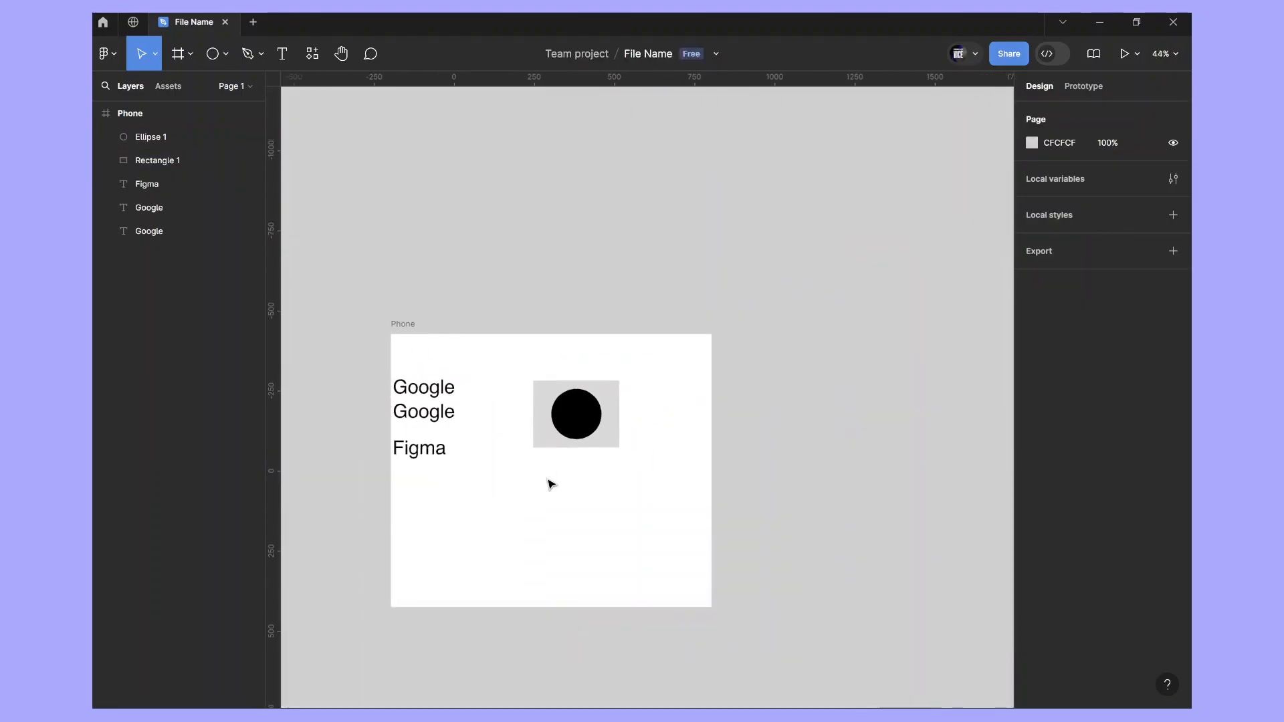
{"action": "scroll", "coordinate": [549, 482], "scroll_direction": "left", "scroll_amount": 1}
{"action": "scroll", "coordinate": [548, 482], "scroll_direction": "down", "scroll_amount": 1}
{"action": "scroll", "coordinate": [548, 482], "scroll_direction": "up", "scroll_amount": 3}
{"action": "scroll", "coordinate": [548, 483], "scroll_direction": "left", "scroll_amount": 1}
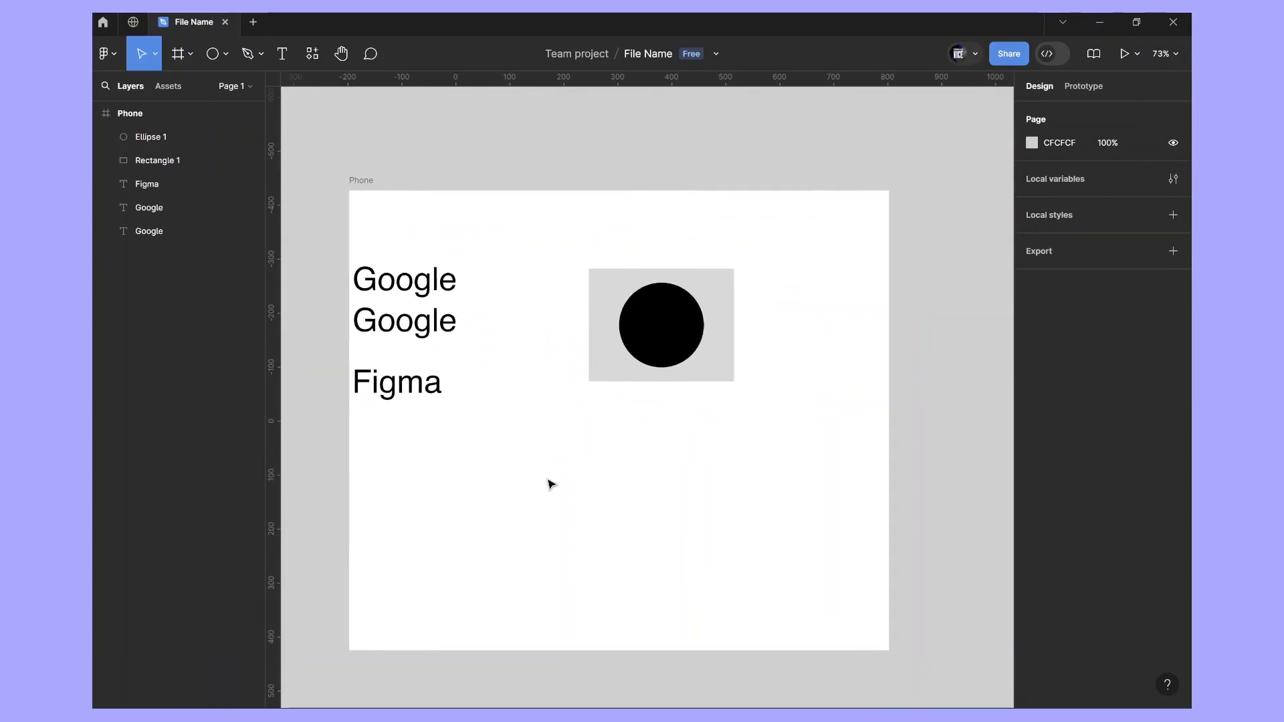